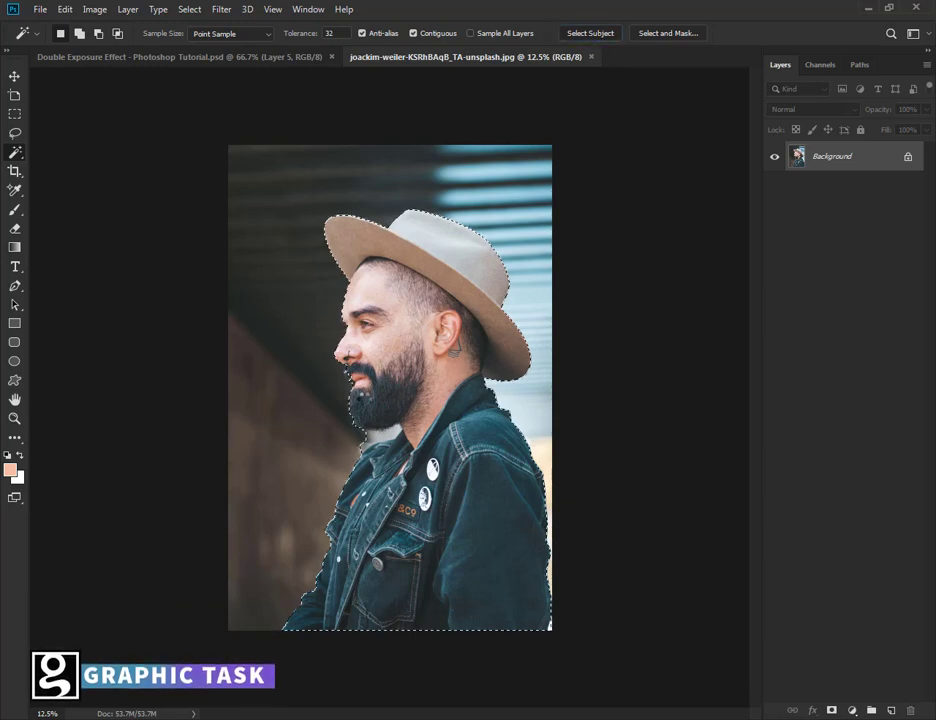
# Zoom in on the face and set the subtracting selection brush to 36 px
pyautogui.hotkey('ctrl', '+')
pyautogui.hotkey('ctrl', '+')
pyautogui.hotkey('ctrl', '+')
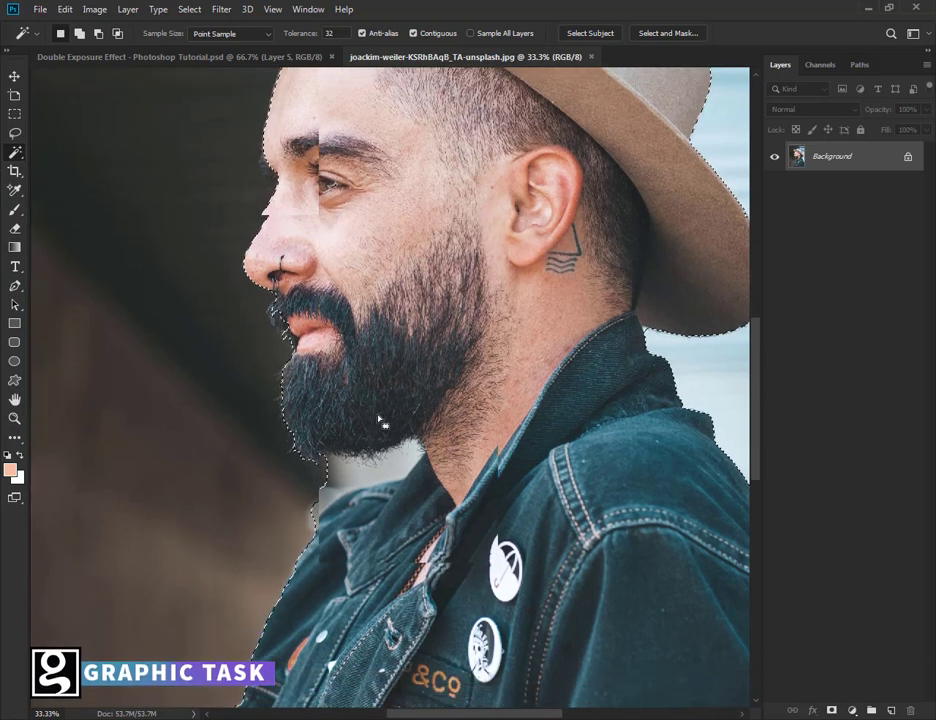
pyautogui.scroll(-2, 378, 428)
pyautogui.rightClick(14, 153)
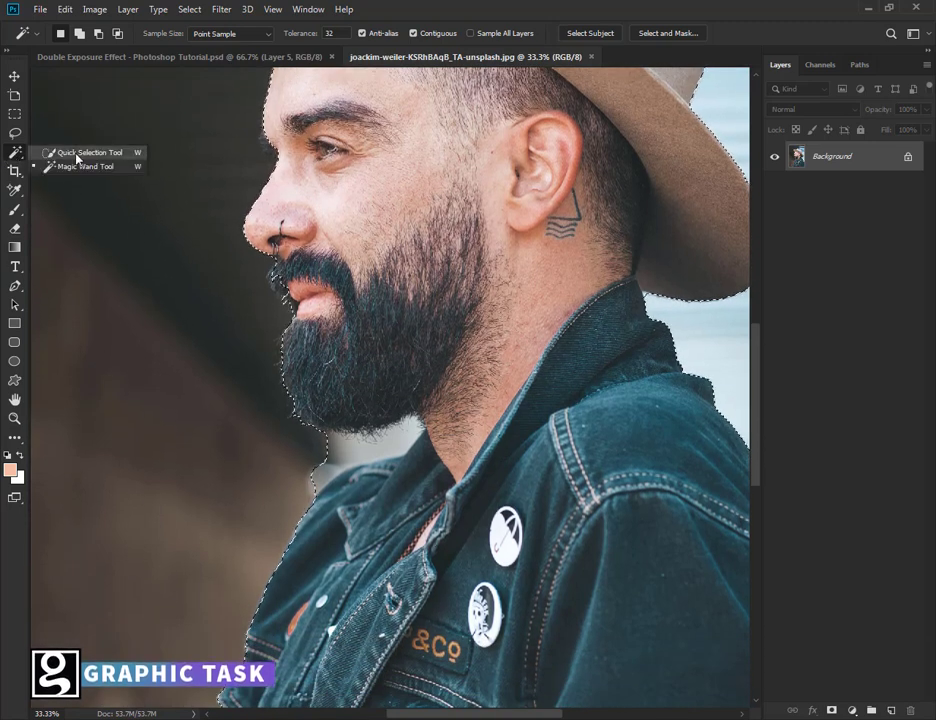
pyautogui.hotkey('shift', 'w')
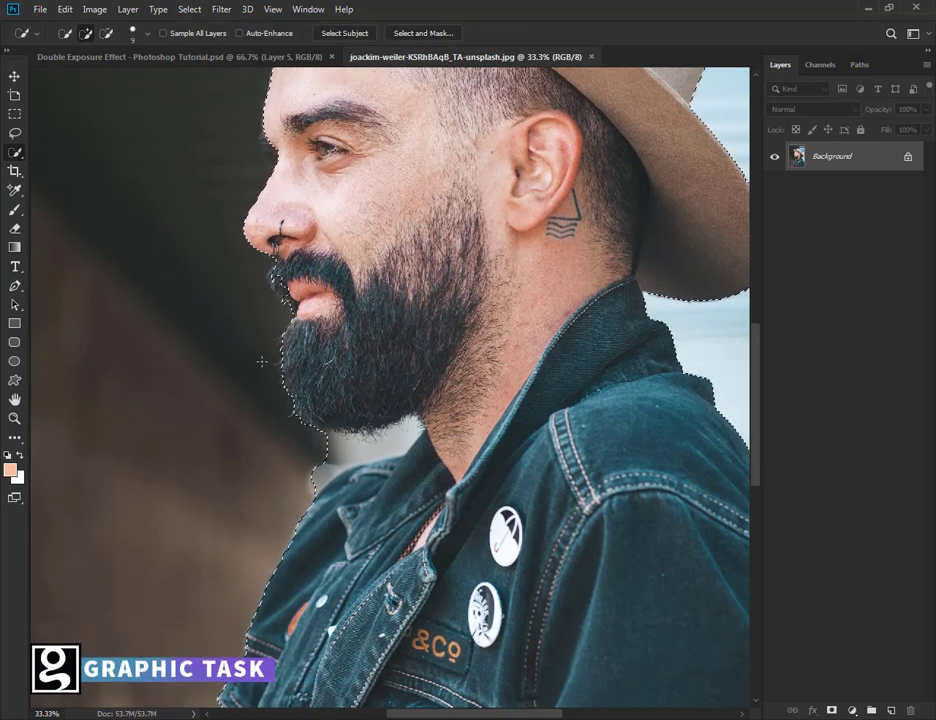
pyautogui.click(147, 44)
pyautogui.moveTo(87, 74); pyautogui.dragTo(90, 75)
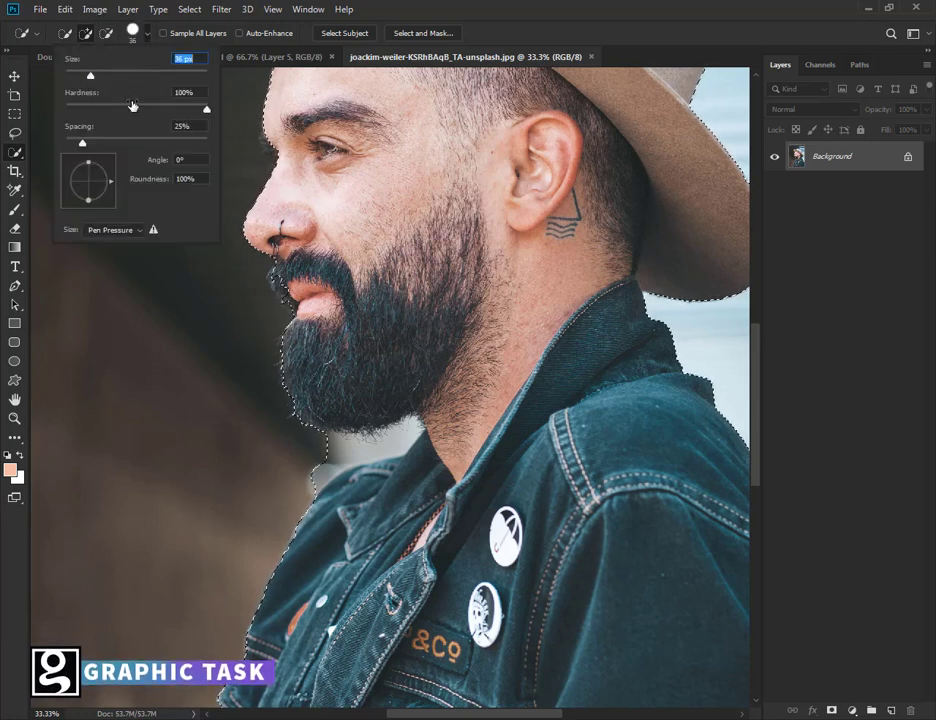
pyautogui.press('Return')
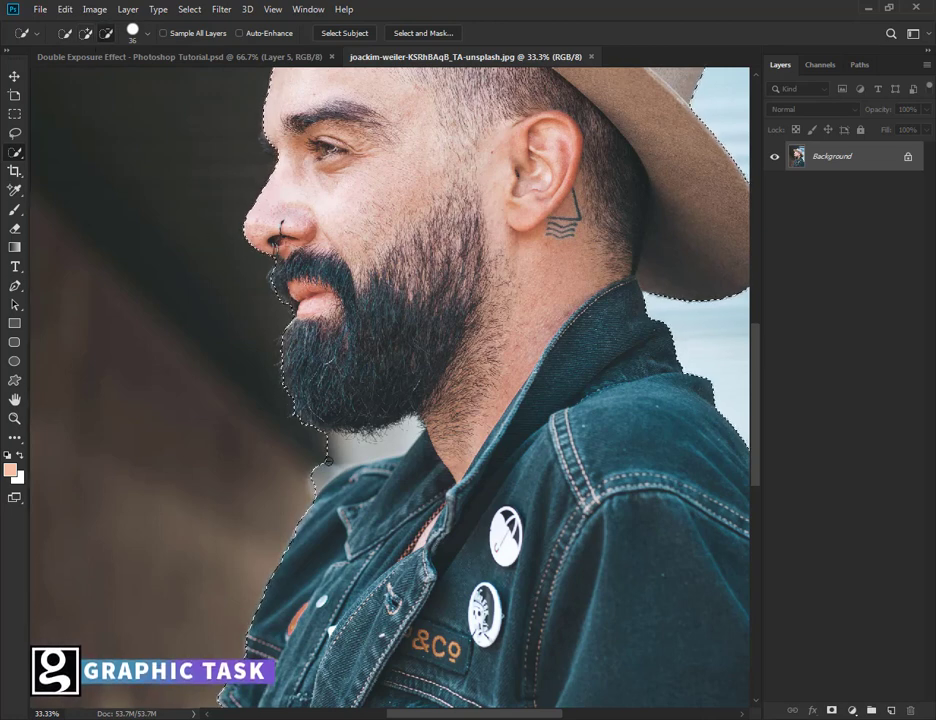
# Remove the background gap under the beard from the selection and add a layer mask
pyautogui.moveTo(353, 442); pyautogui.dragTo(387, 443)
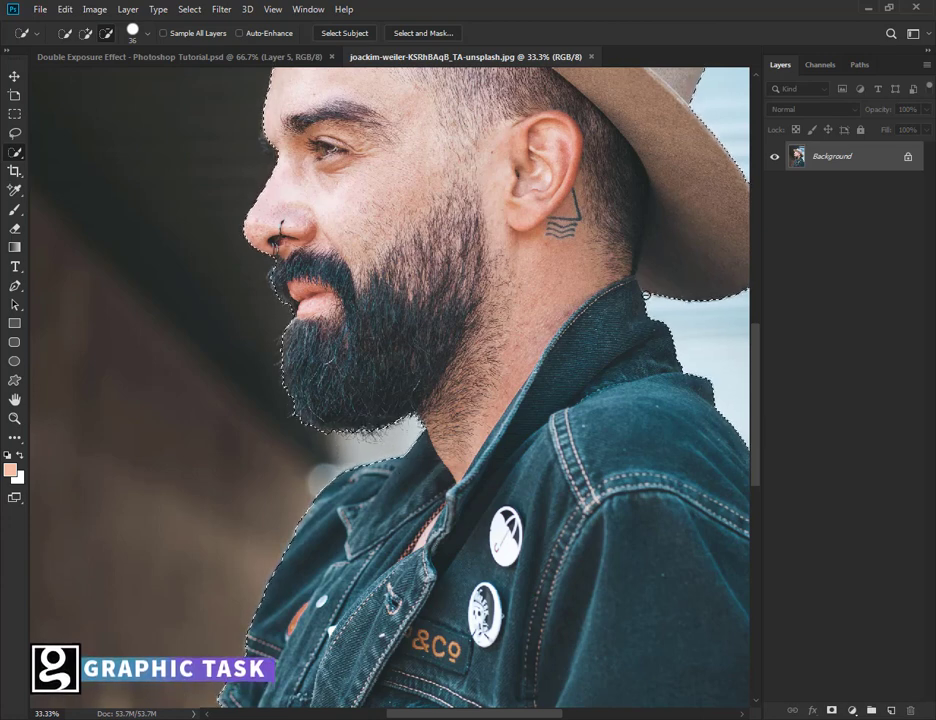
pyautogui.scroll(-1, 421, 401)
pyautogui.scroll(-5, 421, 401)
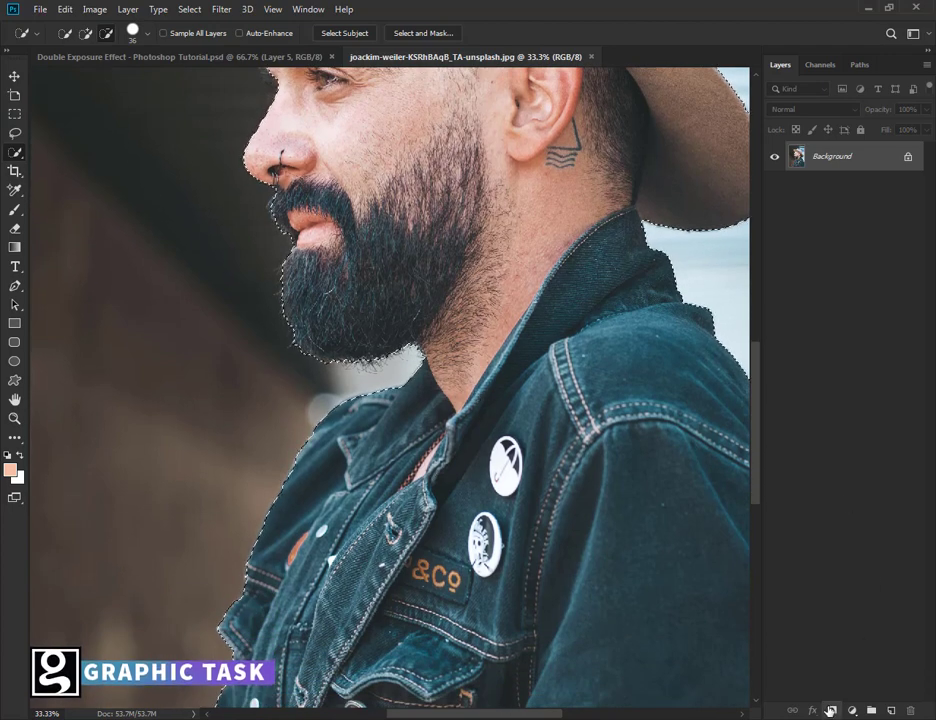
pyautogui.click(830, 710)
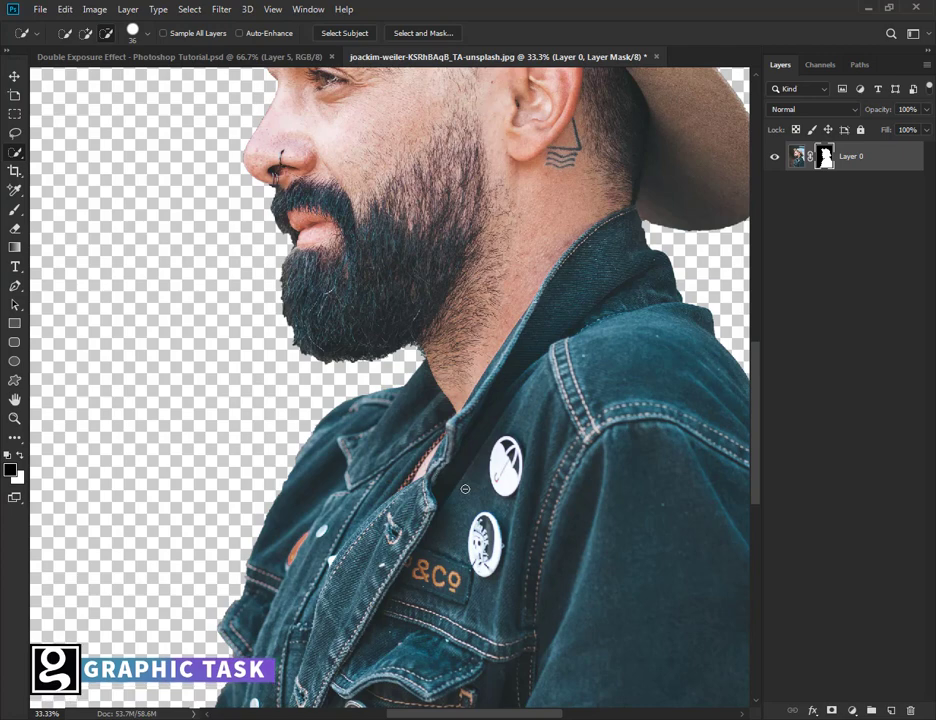
pyautogui.hotkey('ctrl', '-')
pyautogui.hotkey('ctrl', '-')
pyautogui.hotkey('ctrl', '-')
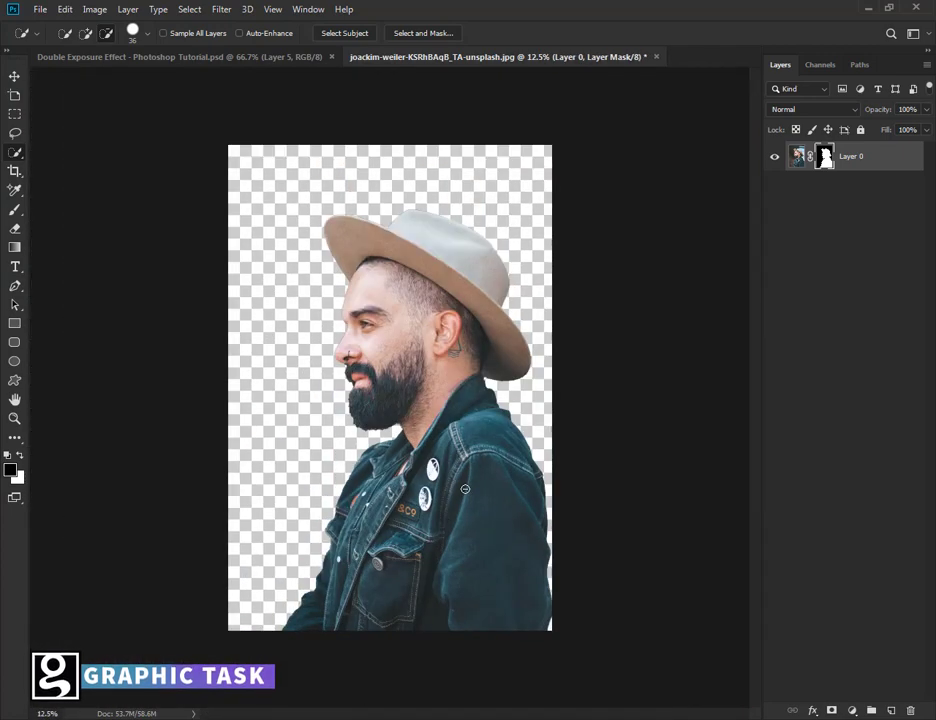
pyautogui.click(14, 76)
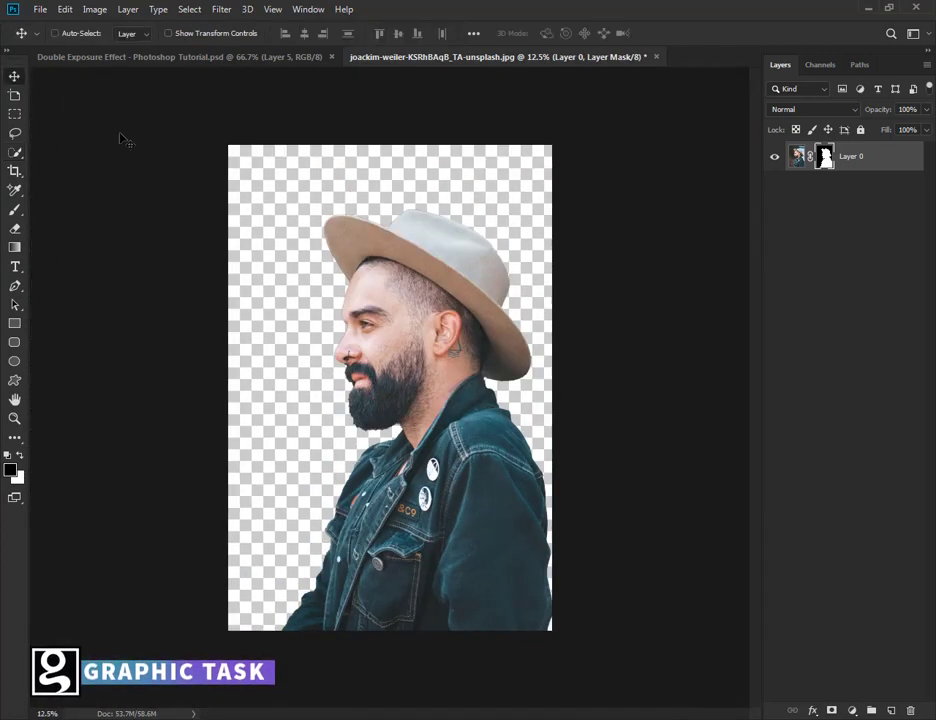
# Make a new white document, Untitled-1, 1280 px wide by 720 px high
pyautogui.click(40, 9)
pyautogui.click(54, 26)
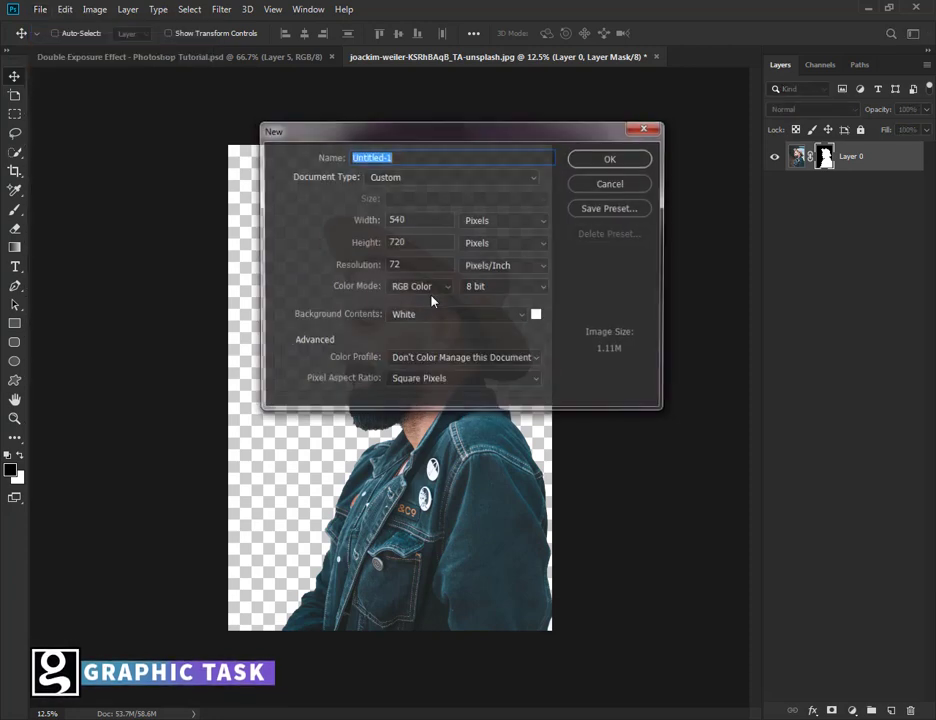
pyautogui.click(410, 220)
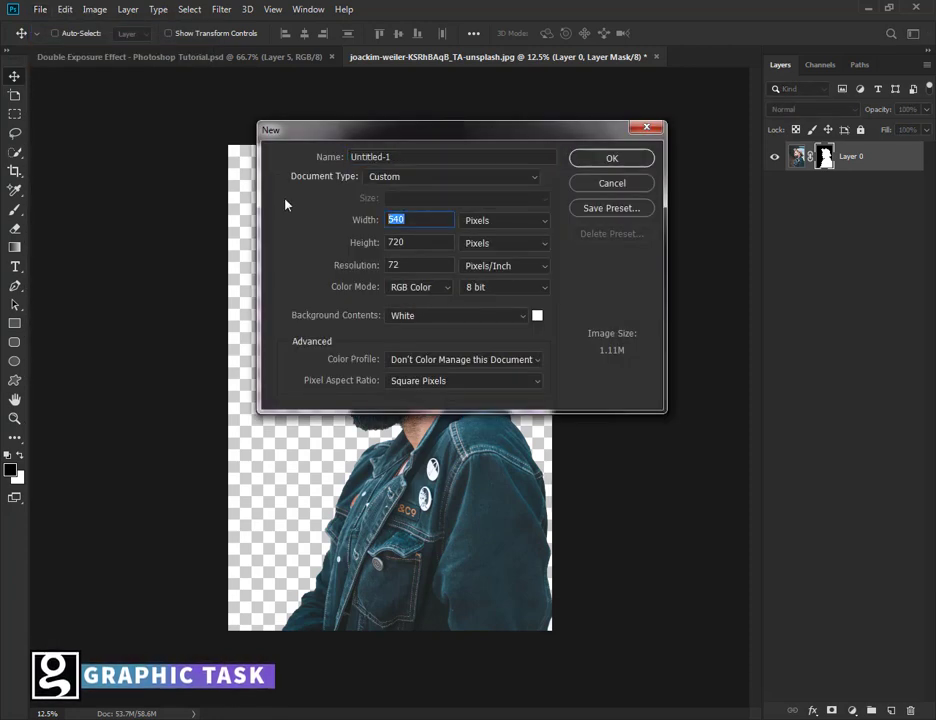
pyautogui.write('128')
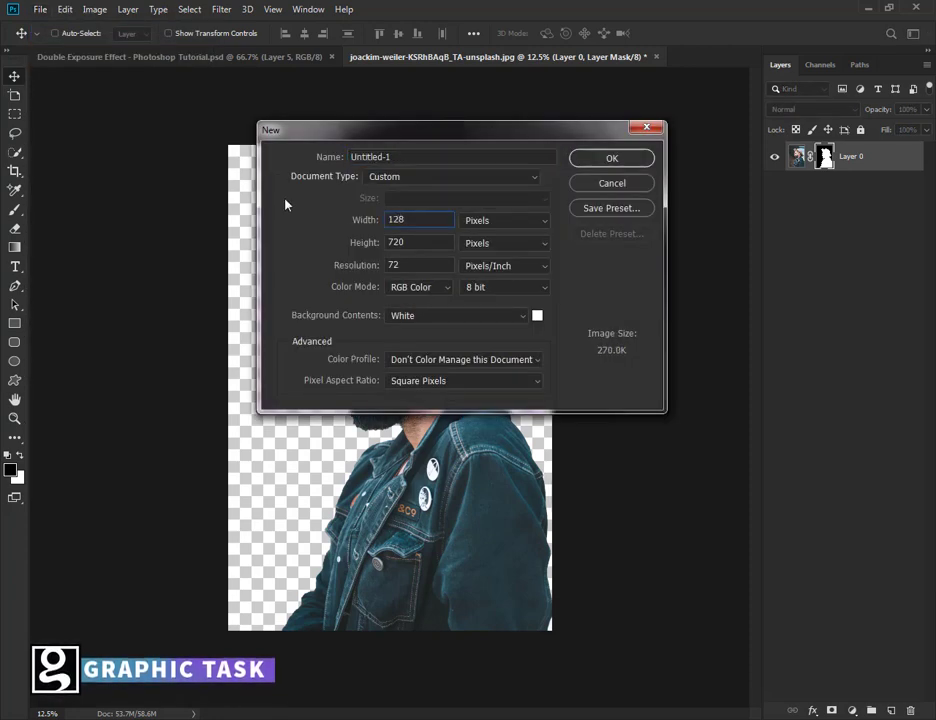
pyautogui.write('0')
pyautogui.click(408, 243)
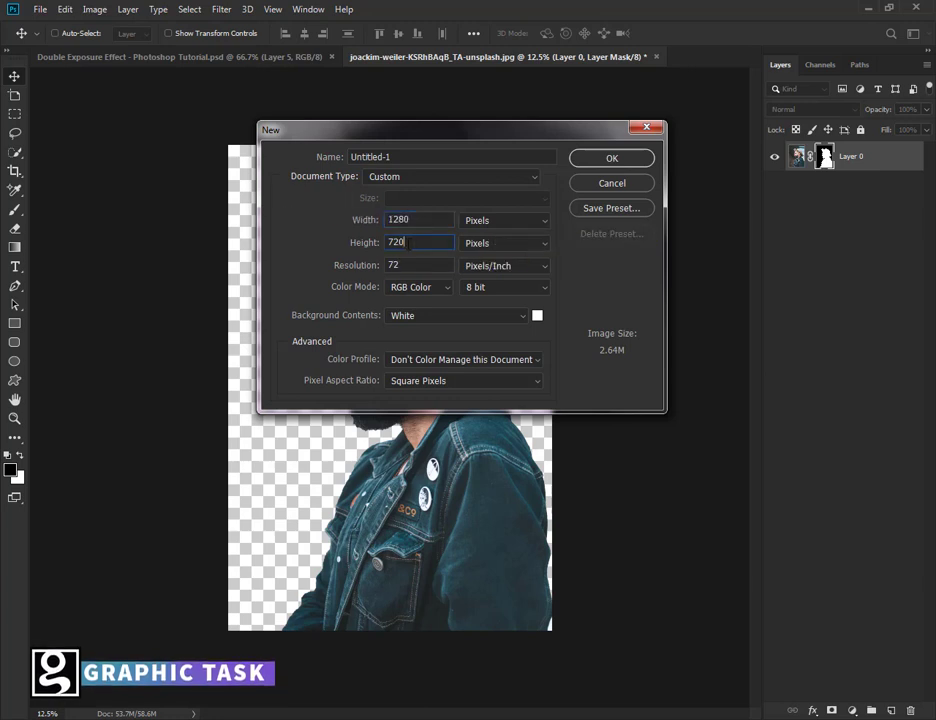
pyautogui.click(591, 158)
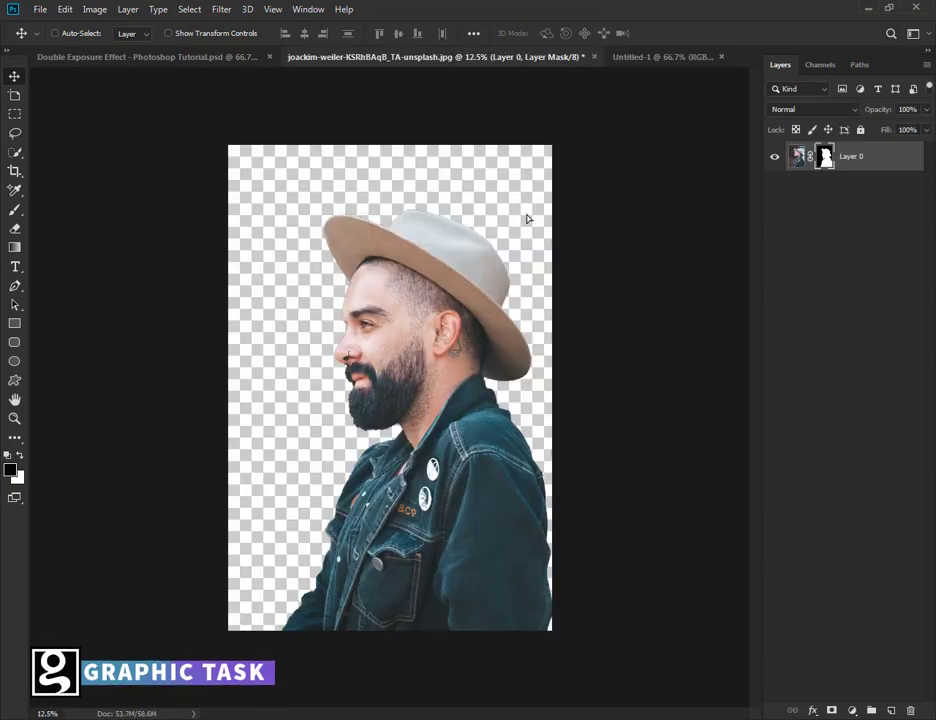
# Bring the cut-out man into Untitled-1 and scale him down to about 15%
pyautogui.moveTo(528, 219); pyautogui.dragTo(419, 387)
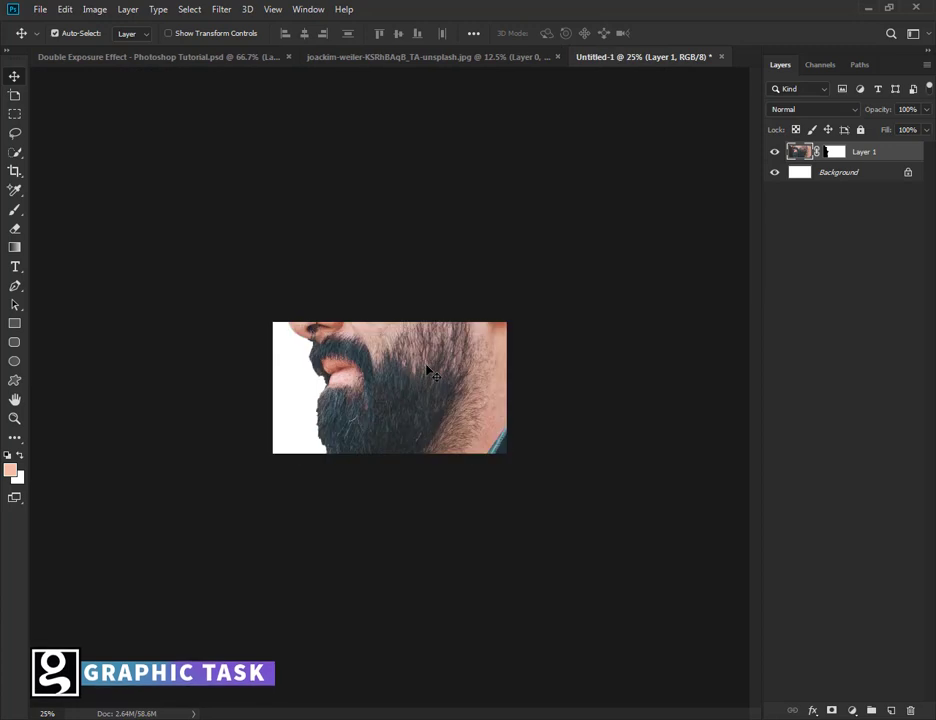
pyautogui.hotkey('ctrl', 't')
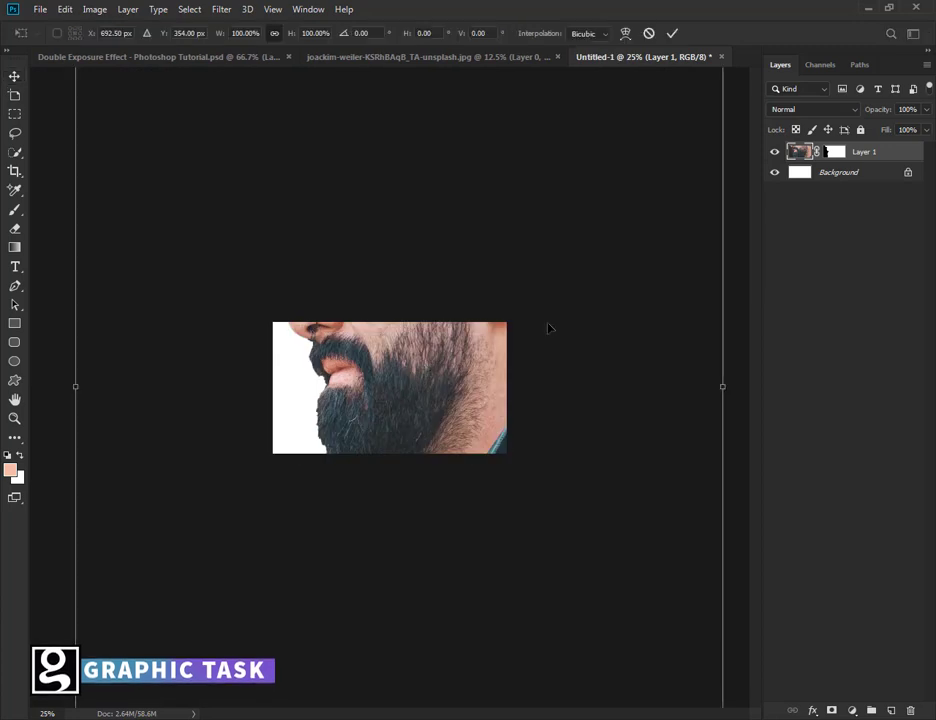
pyautogui.moveTo(547, 326); pyautogui.dragTo(508, 519)
pyautogui.moveTo(685, 117); pyautogui.dragTo(517, 349)
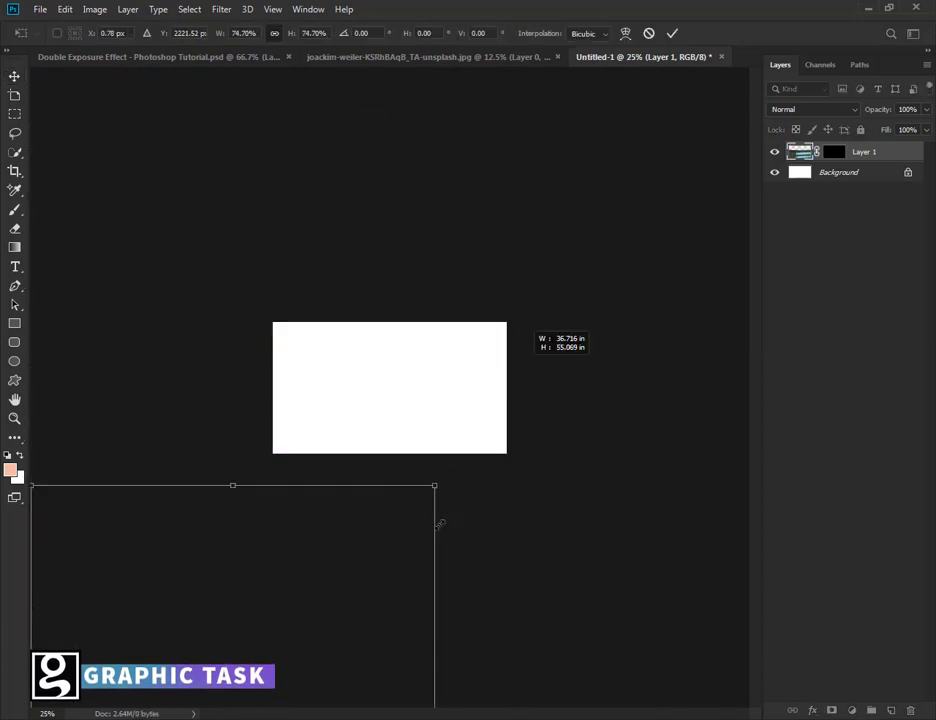
pyautogui.moveTo(472, 380)
pyautogui.mouseDown()
pyautogui.moveTo(612, 205)
pyautogui.moveTo(369, 633)
pyautogui.moveTo(435, 397)
pyautogui.mouseUp()
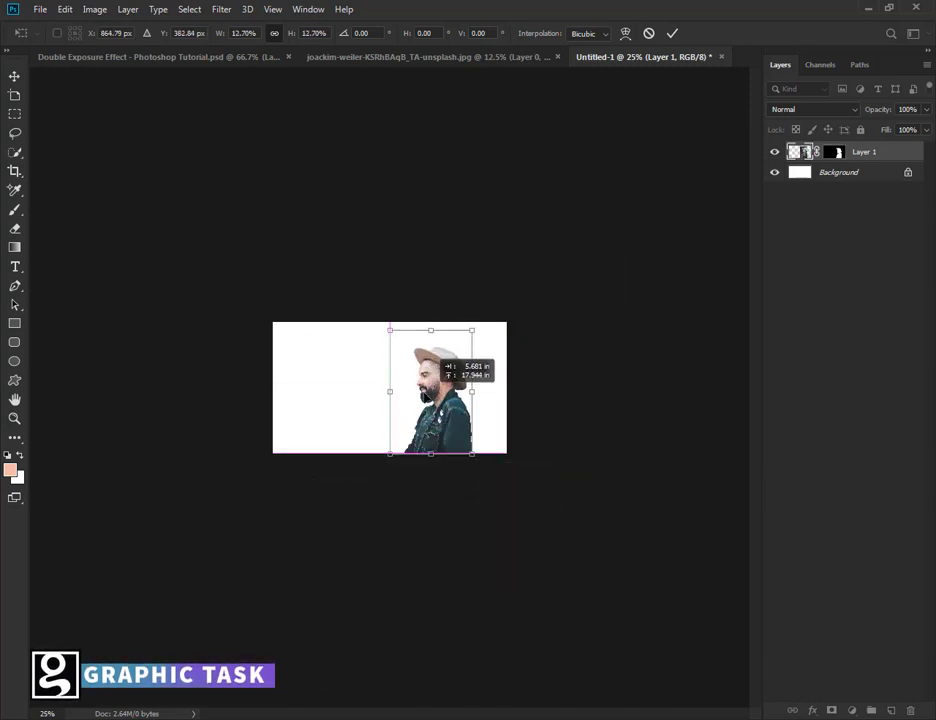
pyautogui.moveTo(463, 332); pyautogui.dragTo(478, 308)
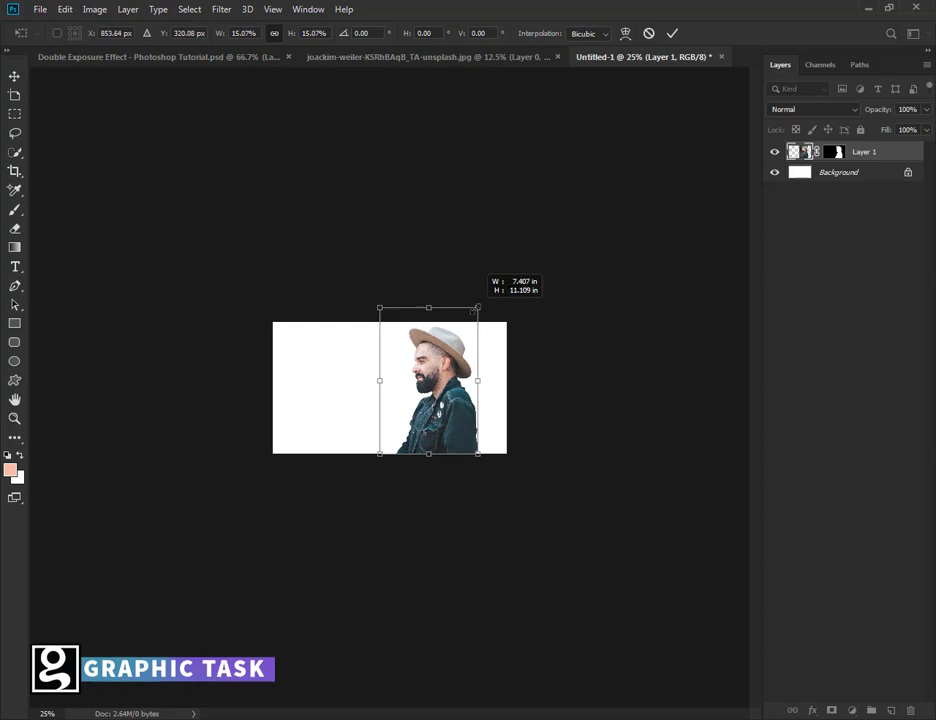
pyautogui.click(674, 34)
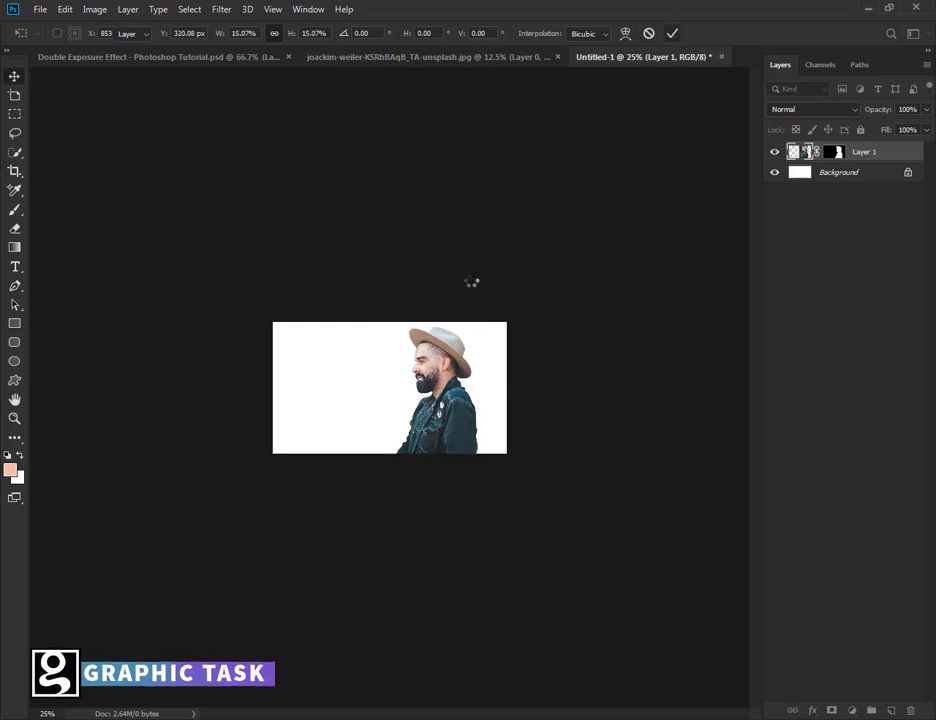
# Zoom to 66.67% and move the man toward the canvas centre
pyautogui.hotkey('ctrl', '+')
pyautogui.hotkey('ctrl', '+')
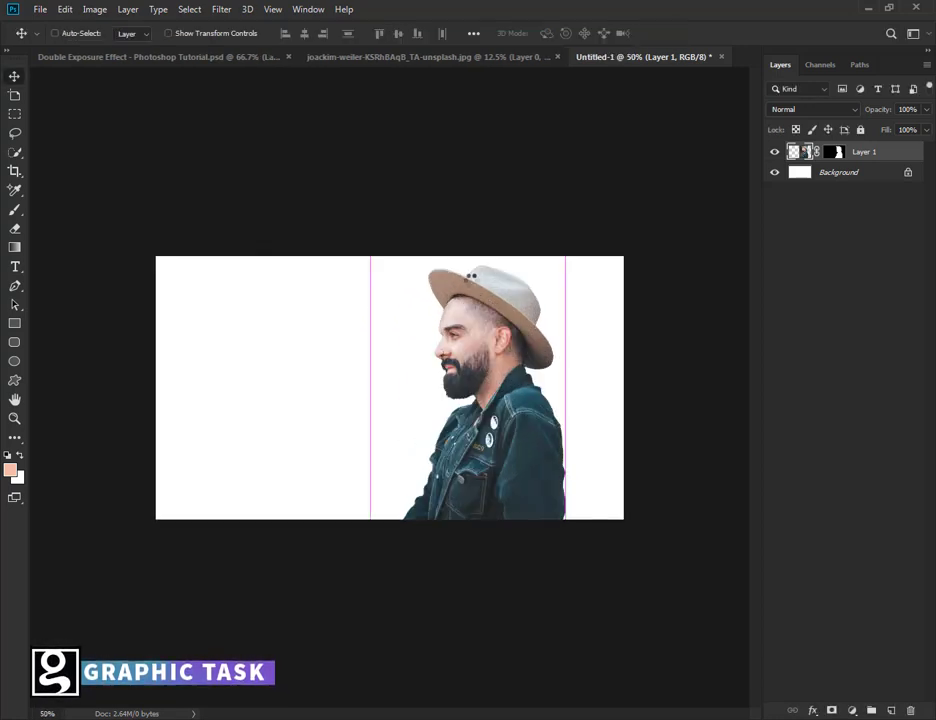
pyautogui.hotkey('ctrl', '+')
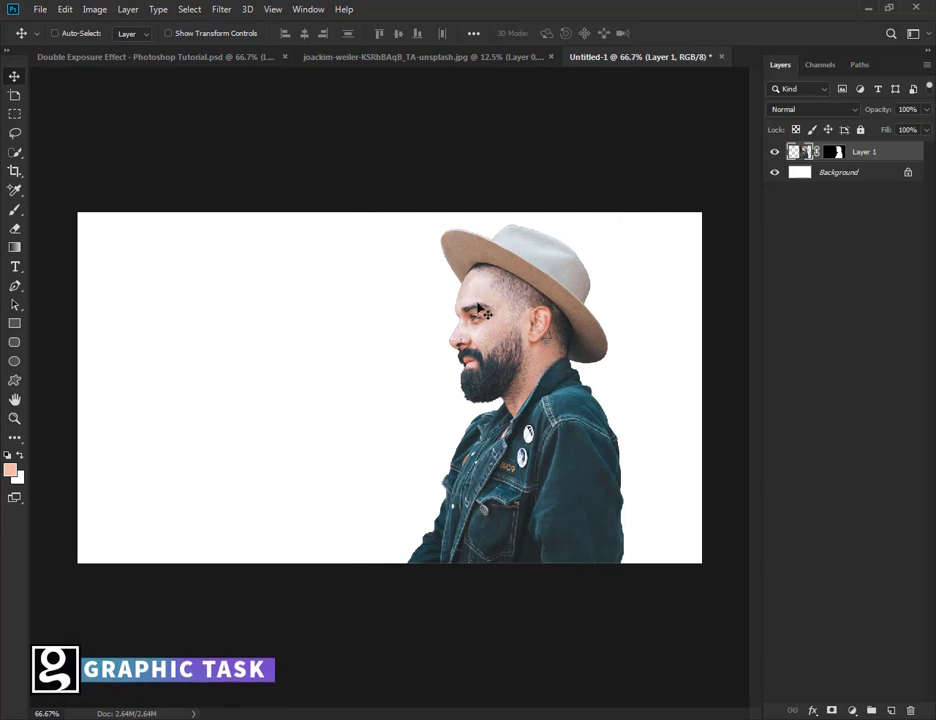
pyautogui.moveTo(480, 311); pyautogui.dragTo(397, 311)
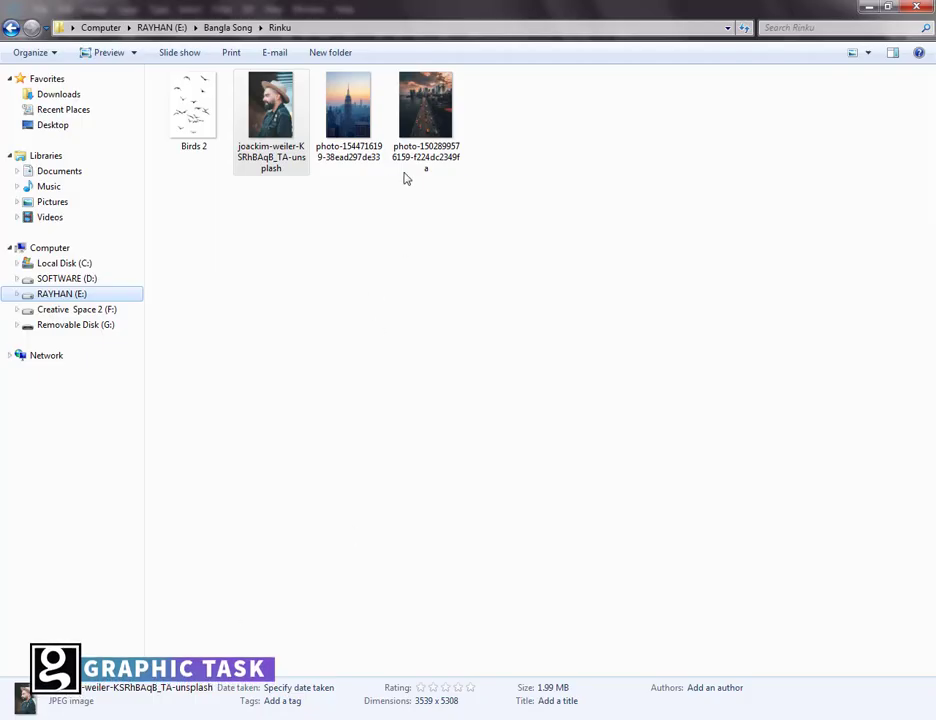
# Place the city skyline photo and clip it to the man's silhouette
pyautogui.moveTo(348, 105); pyautogui.dragTo(424, 549)
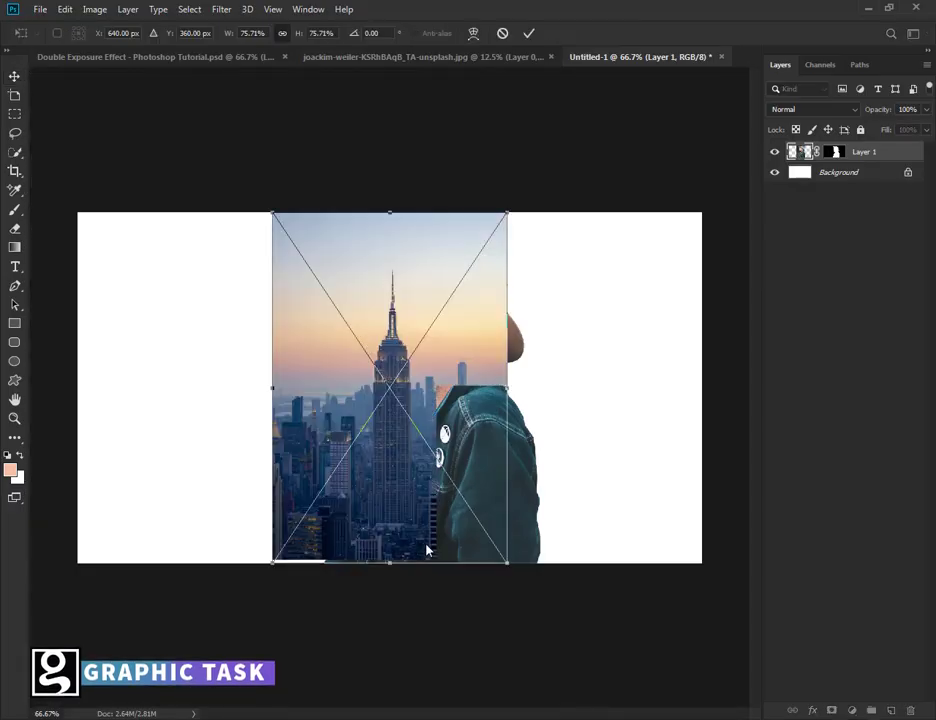
pyautogui.moveTo(510, 565); pyautogui.dragTo(589, 686)
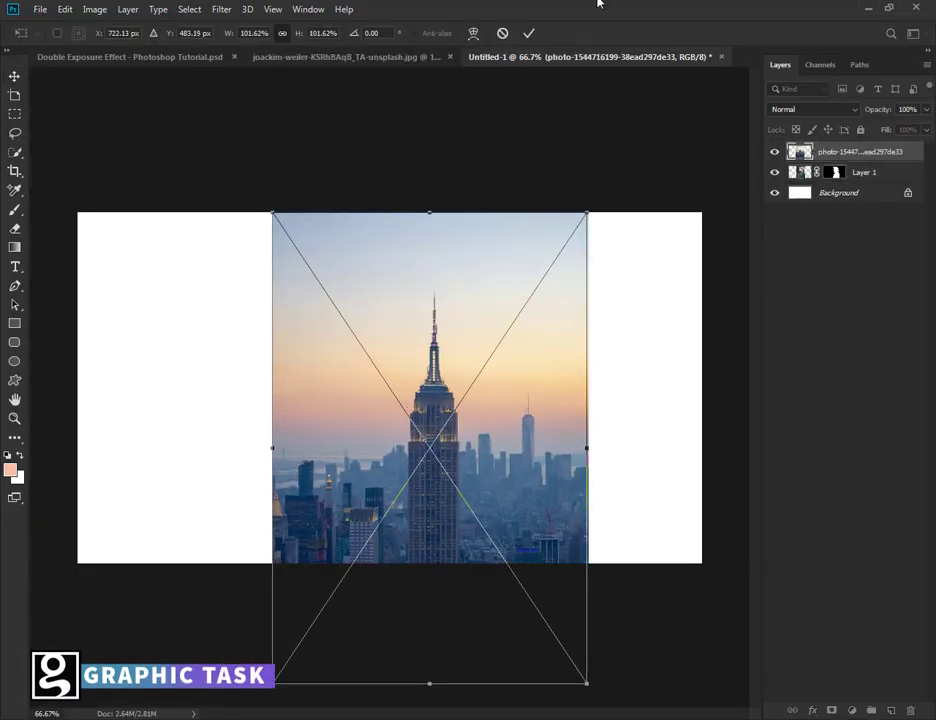
pyautogui.press('Return')
pyautogui.rightClick(850, 158)
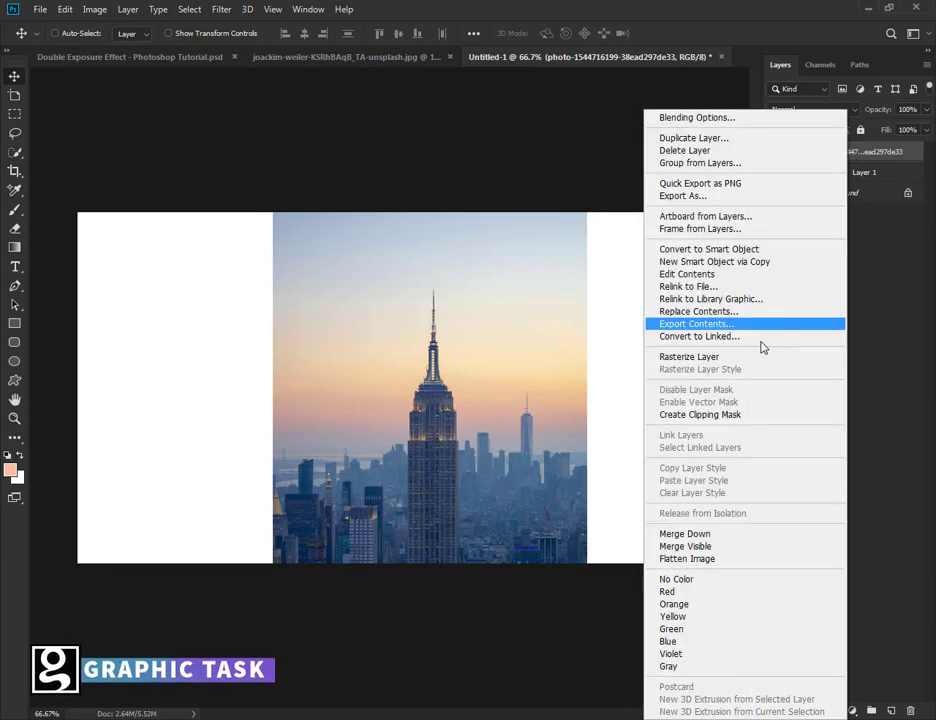
pyautogui.click(731, 417)
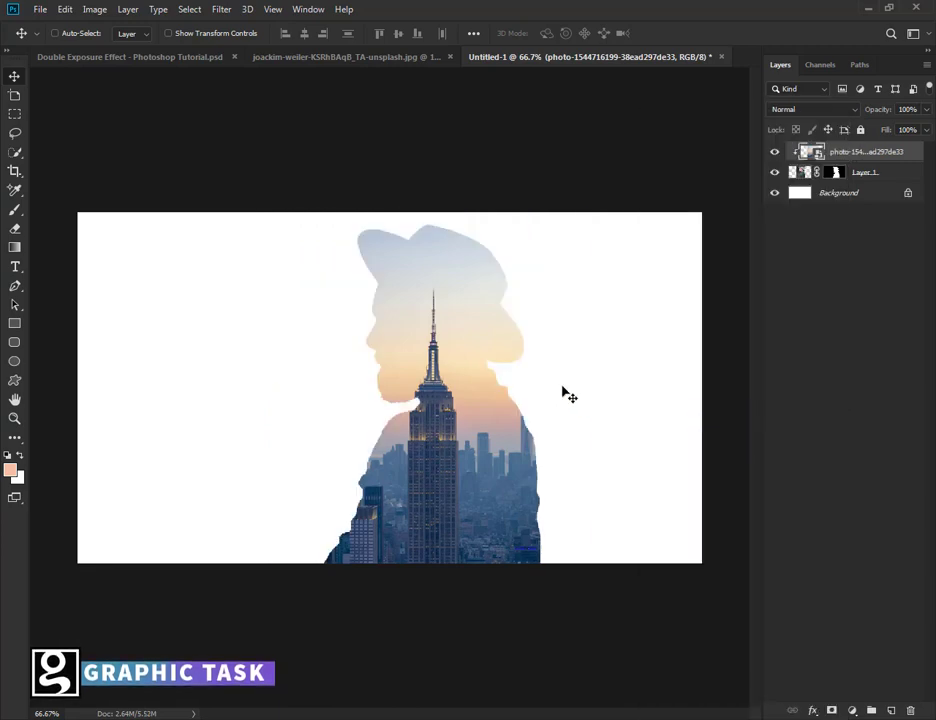
# Scale the clipped Empire State photo to about 116% and position it in the silhouette
pyautogui.hotkey('ctrl', 't')
pyautogui.moveTo(575, 204); pyautogui.dragTo(620, 138)
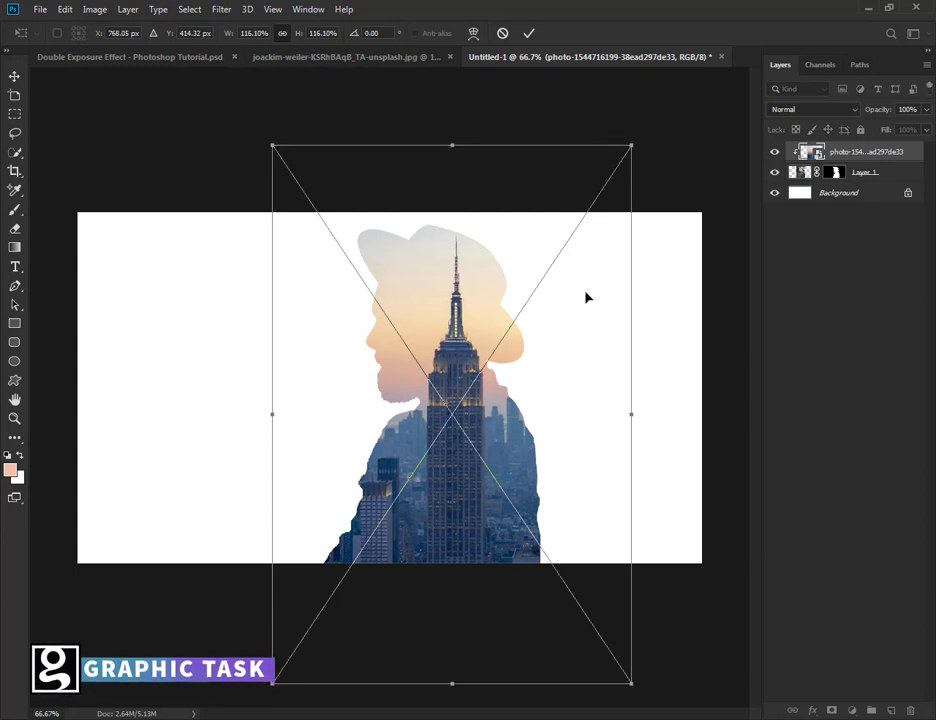
pyautogui.moveTo(587, 297)
pyautogui.mouseDown()
pyautogui.moveTo(578, 294)
pyautogui.moveTo(584, 301)
pyautogui.mouseUp()
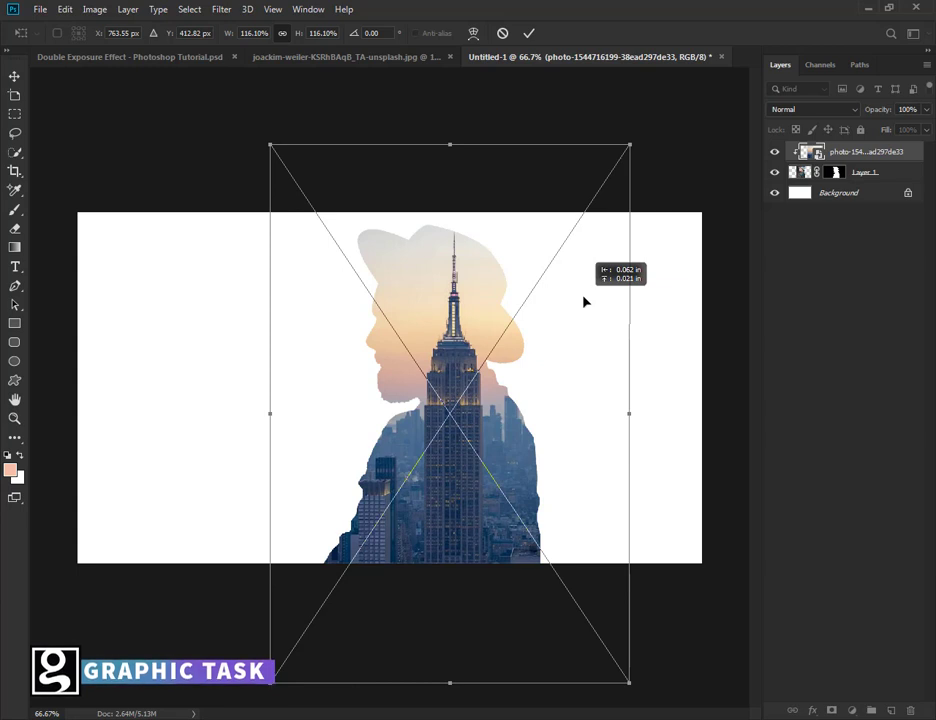
pyautogui.click(529, 33)
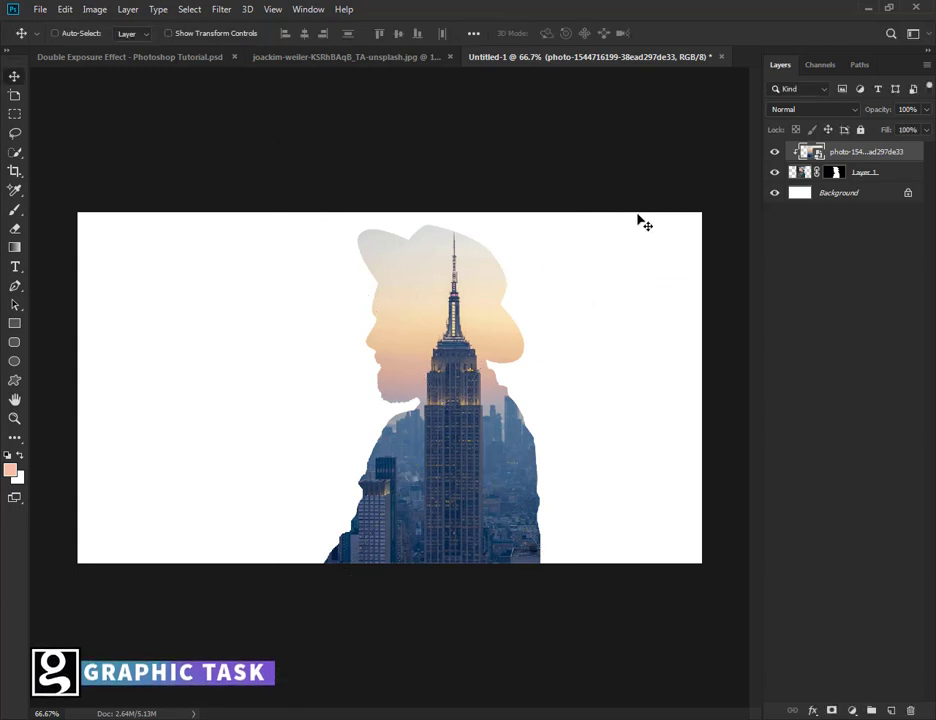
# Enlarge the Layer 1 silhouette to about 103.6%
pyautogui.click(906, 177)
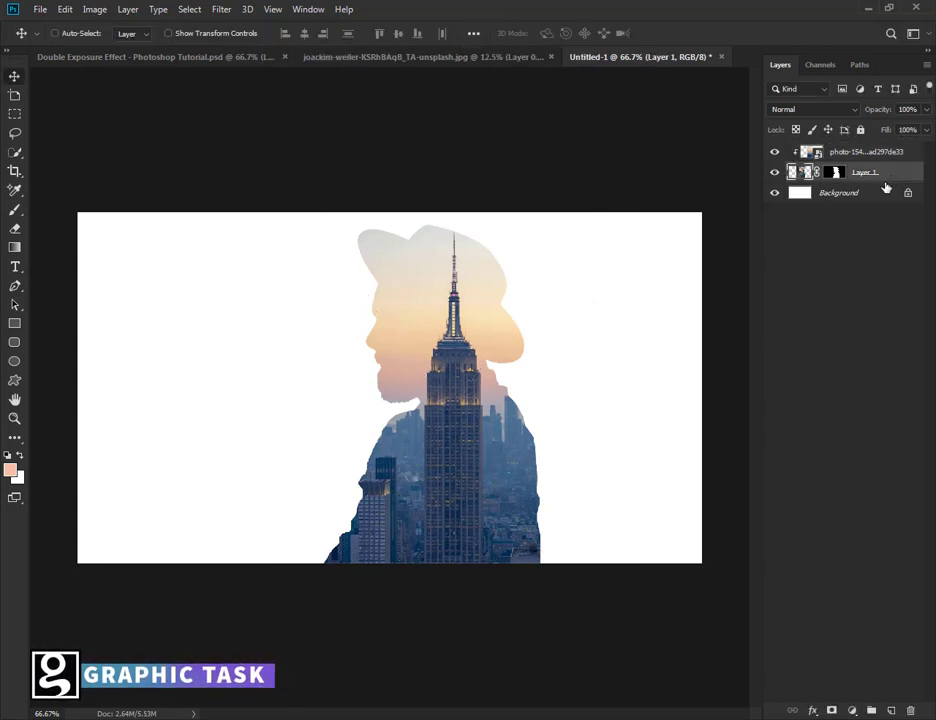
pyautogui.hotkey('ctrl', 't')
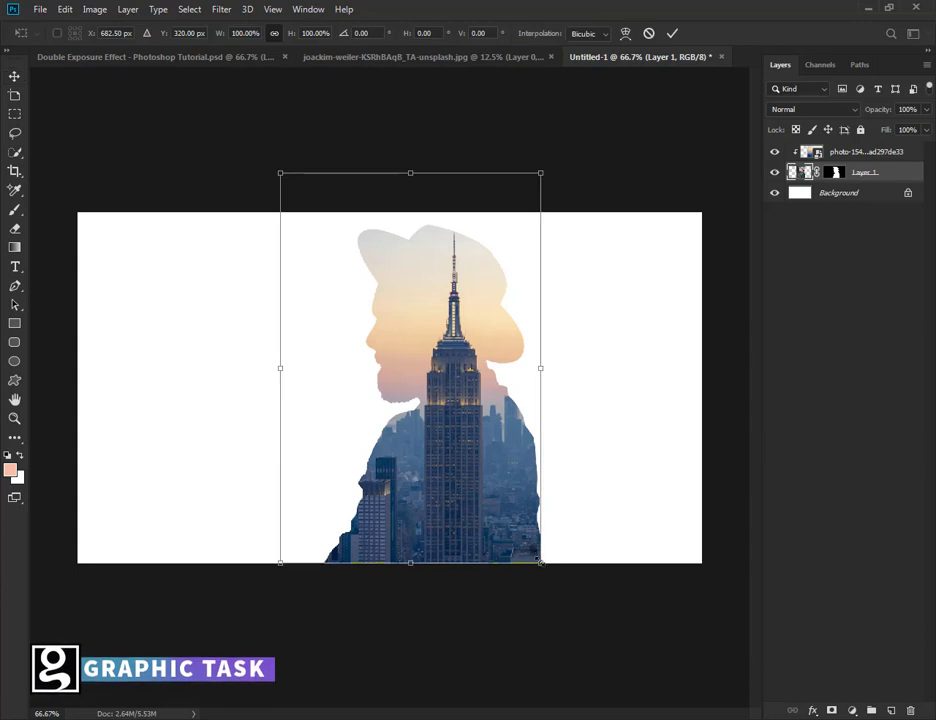
pyautogui.moveTo(540, 563); pyautogui.dragTo(540, 581)
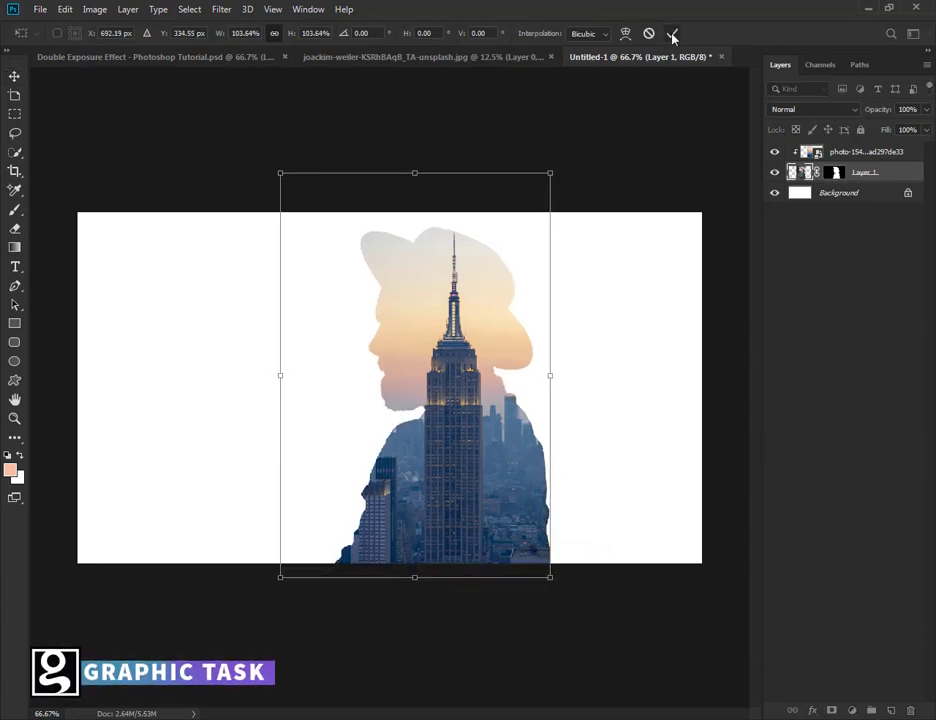
pyautogui.click(673, 35)
# Shift the Empire State photo slightly right and down inside the silhouette
pyautogui.click(835, 156)
pyautogui.moveTo(560, 339); pyautogui.dragTo(570, 339)
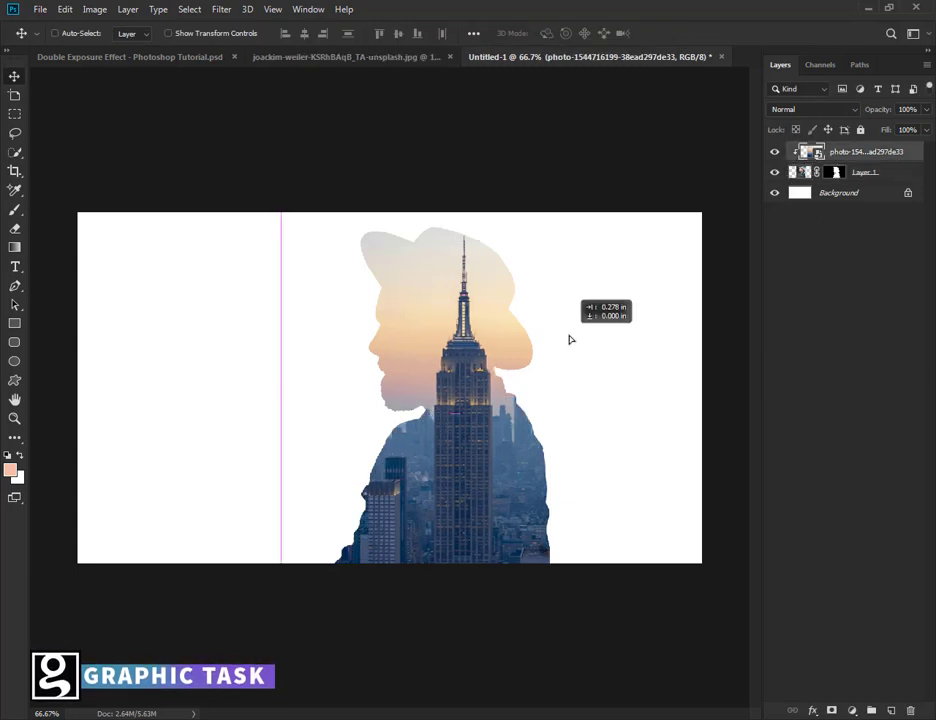
pyautogui.moveTo(570, 340); pyautogui.dragTo(570, 349)
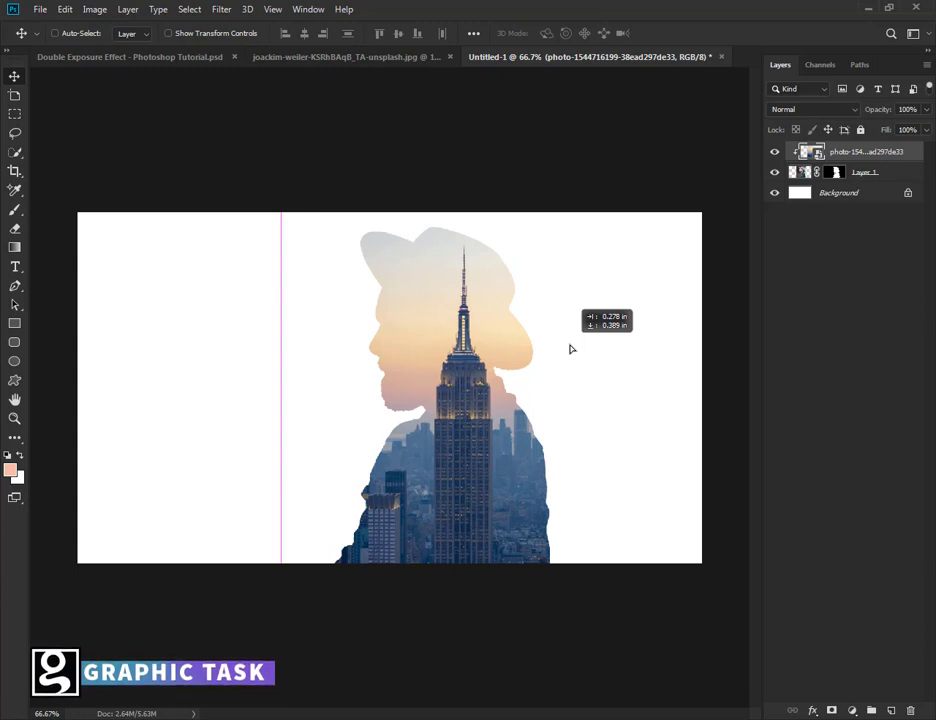
pyautogui.moveTo(571, 349); pyautogui.dragTo(569, 348)
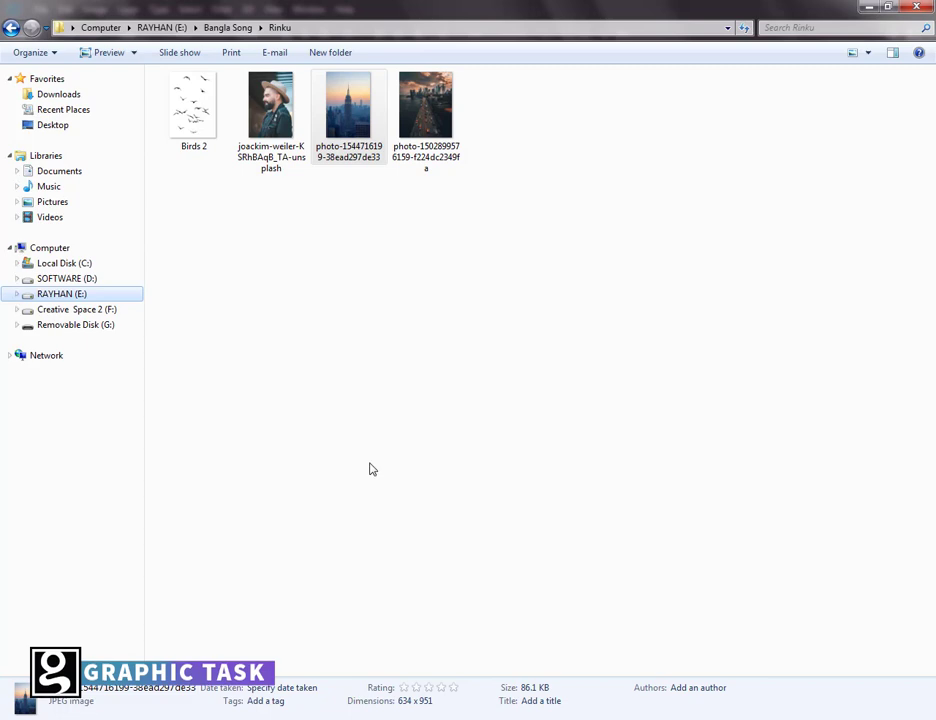
# Place the aerial road photo from Explorer and clip it into the silhouette
pyautogui.click(94, 626)
pyautogui.moveTo(425, 110)
pyautogui.mouseDown()
pyautogui.moveTo(522, 712)
pyautogui.moveTo(530, 638)
pyautogui.mouseUp()
pyautogui.moveTo(487, 504); pyautogui.dragTo(520, 512)
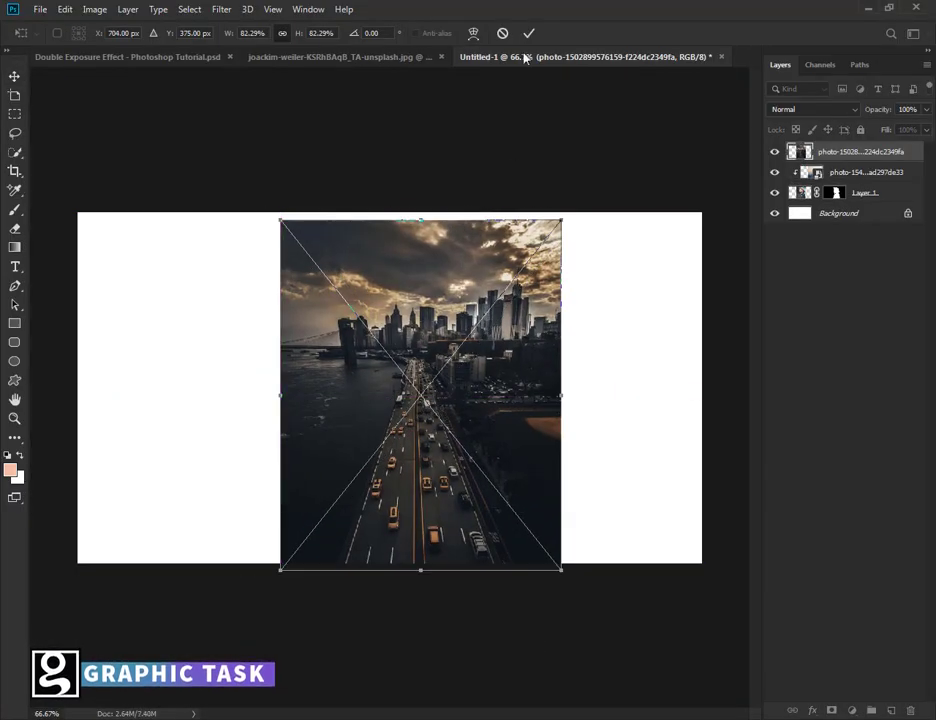
pyautogui.click(529, 33)
pyautogui.rightClick(866, 155)
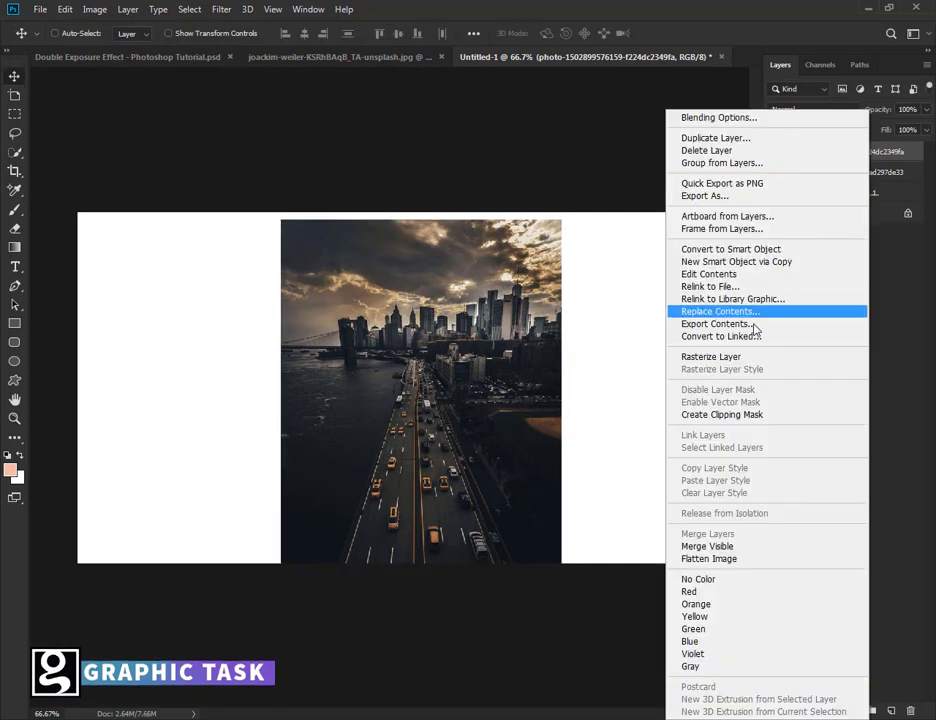
pyautogui.click(722, 414)
pyautogui.moveTo(560, 428)
pyautogui.mouseDown()
pyautogui.moveTo(584, 420)
pyautogui.moveTo(587, 432)
pyautogui.mouseUp()
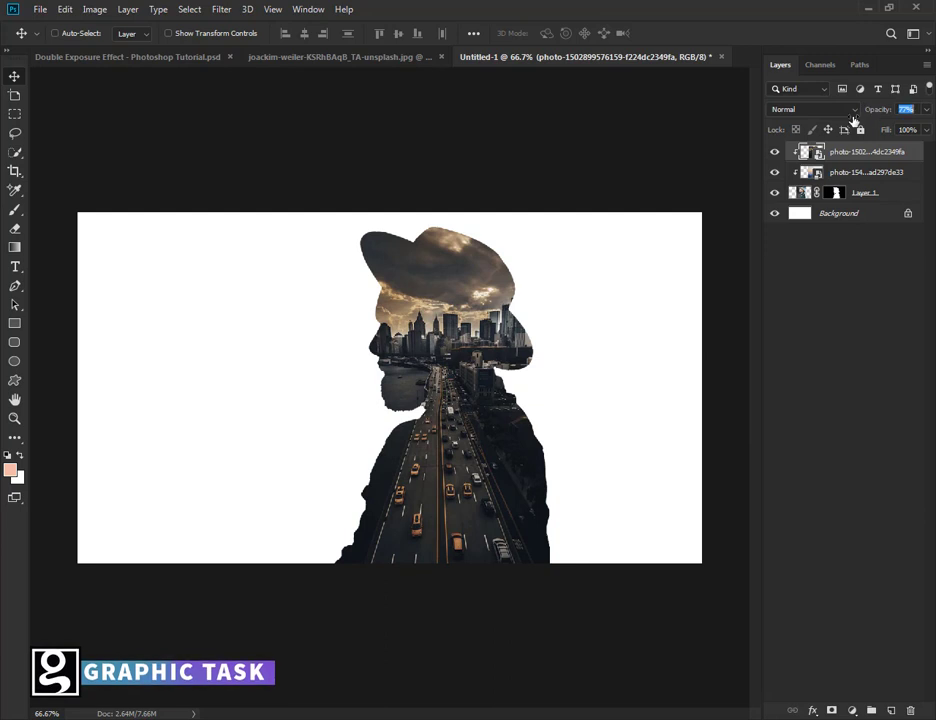
# Lower the road photo to 52% opacity and scale it to about 100%
pyautogui.moveTo(864, 108); pyautogui.dragTo(839, 125)
pyautogui.press('Return')
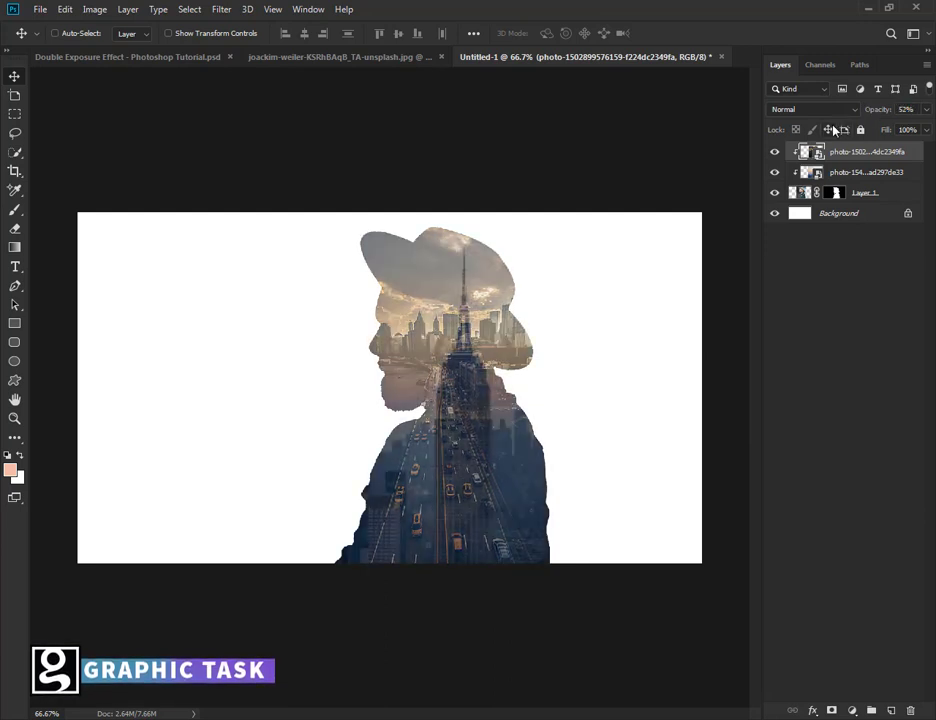
pyautogui.hotkey('ctrl', 't')
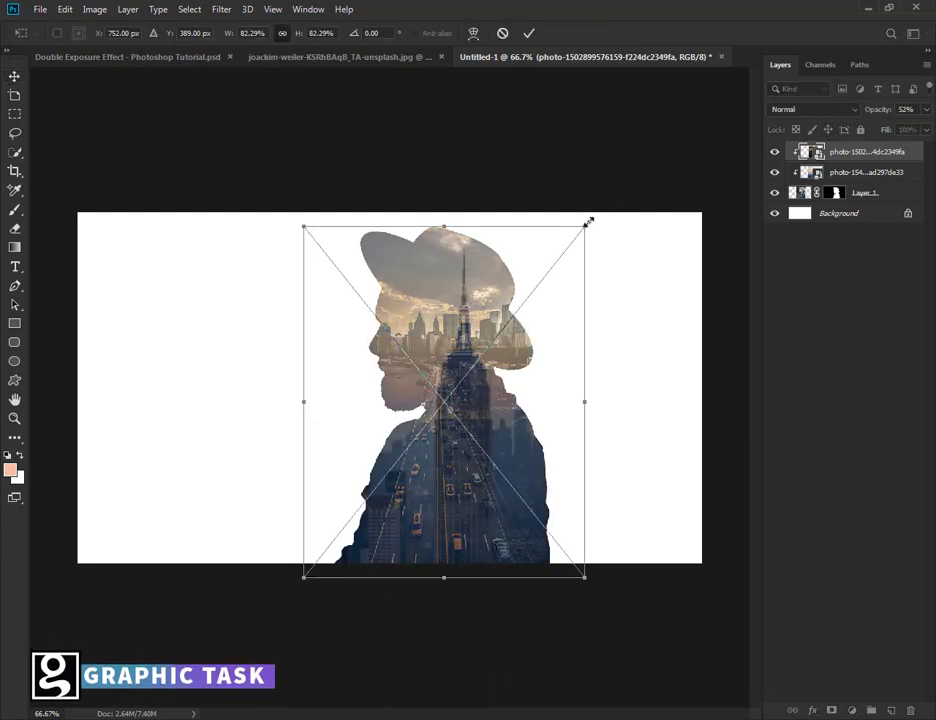
pyautogui.moveTo(587, 221); pyautogui.dragTo(609, 196)
pyautogui.moveTo(556, 309); pyautogui.dragTo(545, 280)
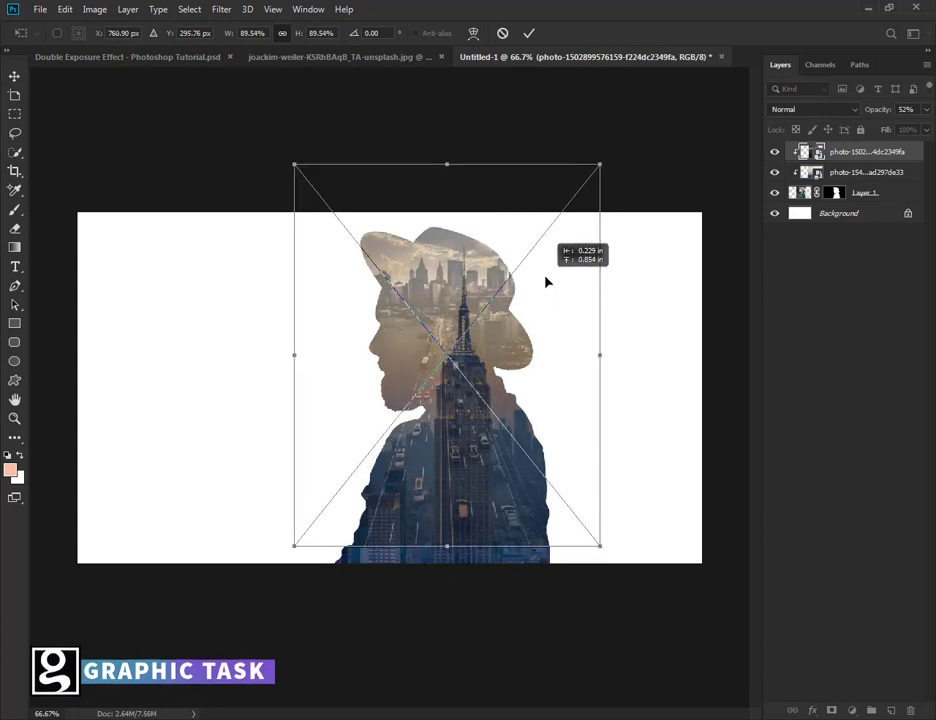
pyautogui.moveTo(595, 537); pyautogui.dragTo(632, 588)
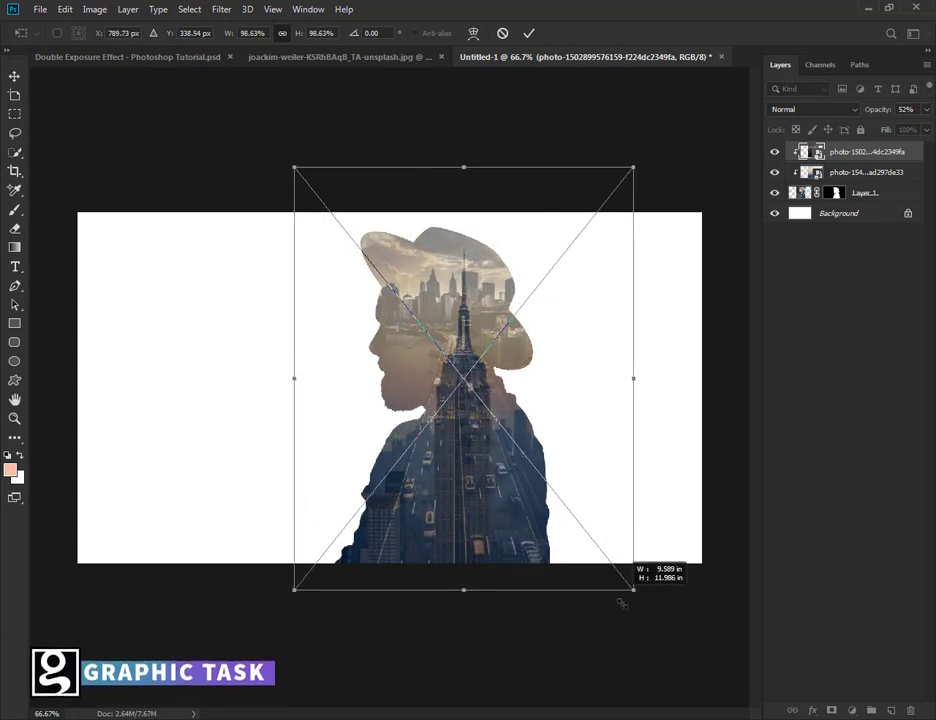
pyautogui.moveTo(575, 471)
pyautogui.mouseDown()
pyautogui.moveTo(569, 455)
pyautogui.moveTo(563, 464)
pyautogui.moveTo(558, 457)
pyautogui.mouseUp()
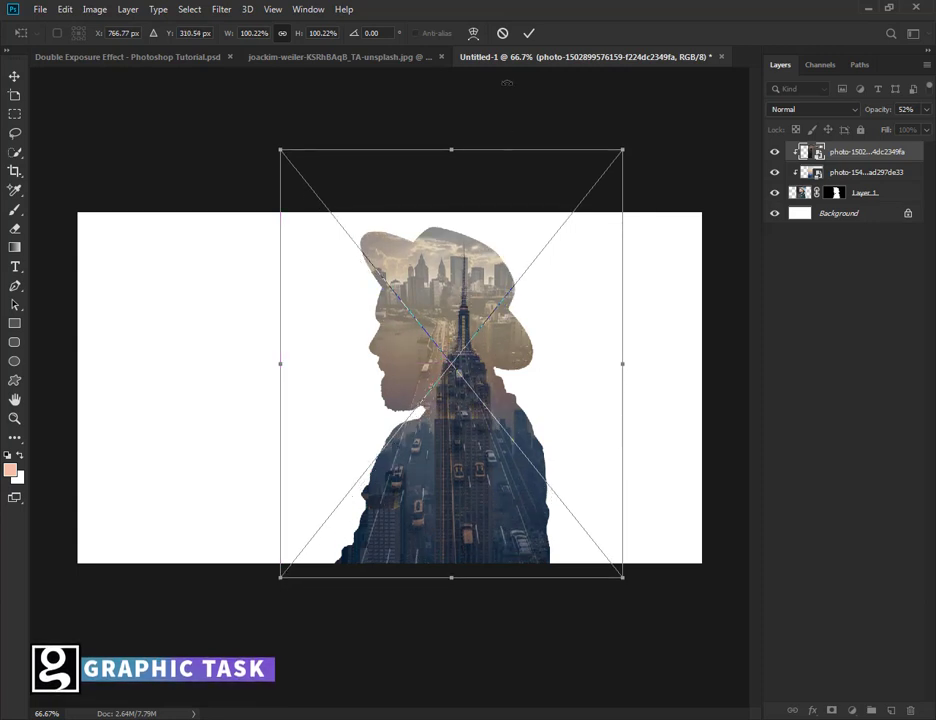
pyautogui.click(531, 33)
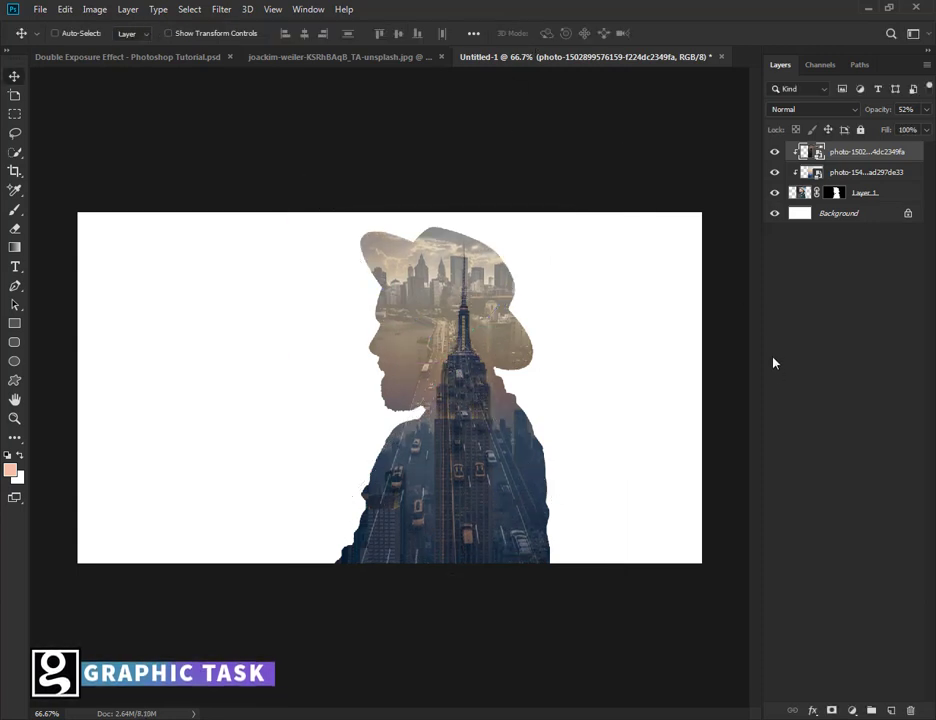
# Fade the road photo to 32% opacity and enlarge it to about 120%
pyautogui.moveTo(879, 113); pyautogui.dragTo(865, 117)
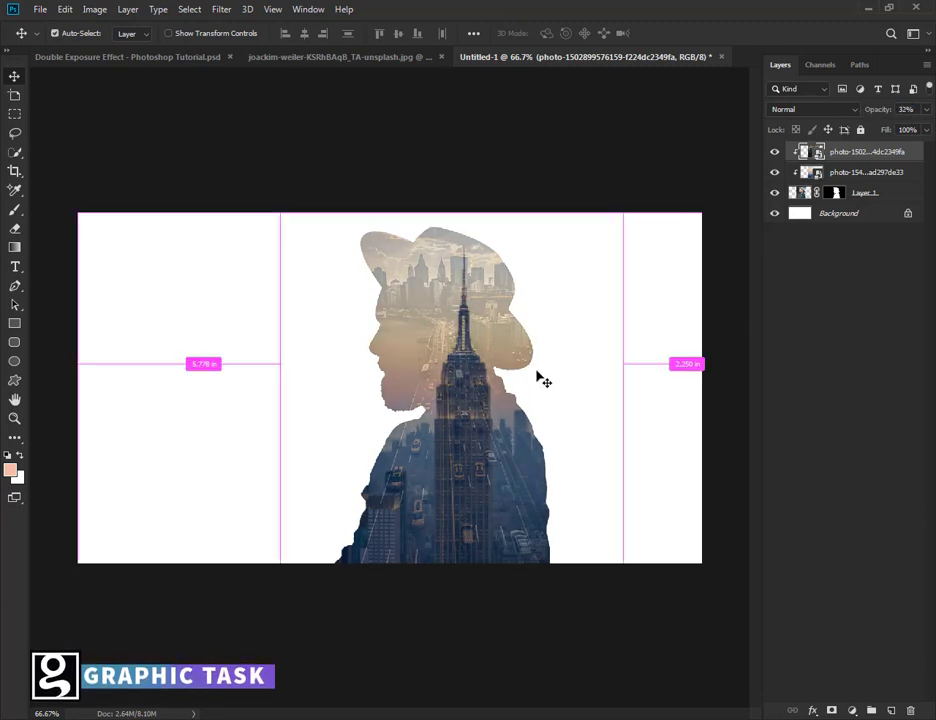
pyautogui.hotkey('ctrl', 't')
pyautogui.moveTo(280, 150); pyautogui.dragTo(210, 63)
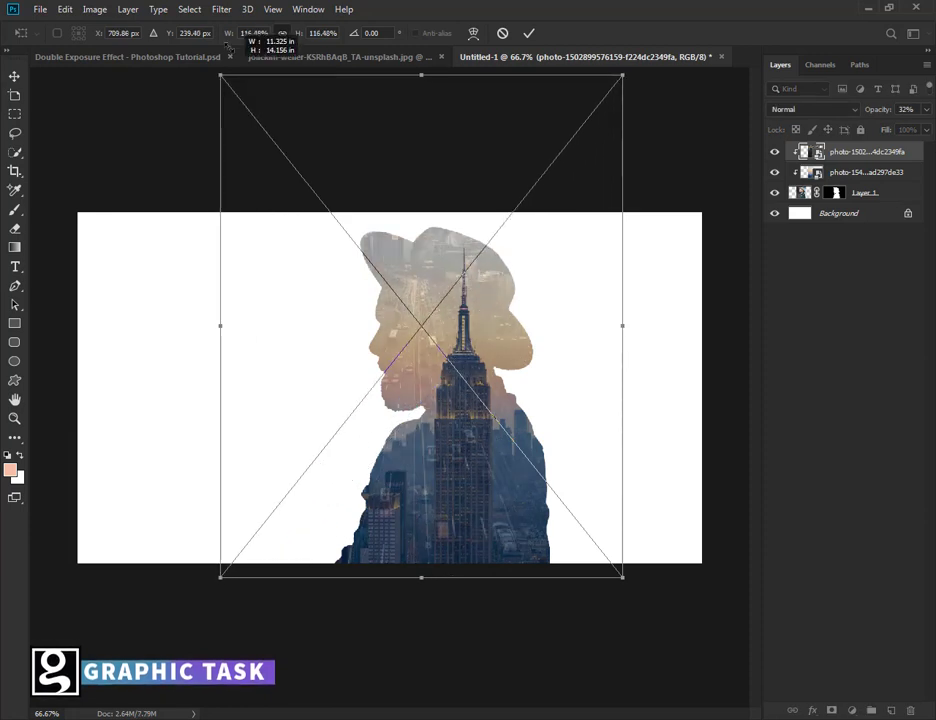
pyautogui.moveTo(437, 295); pyautogui.dragTo(455, 295)
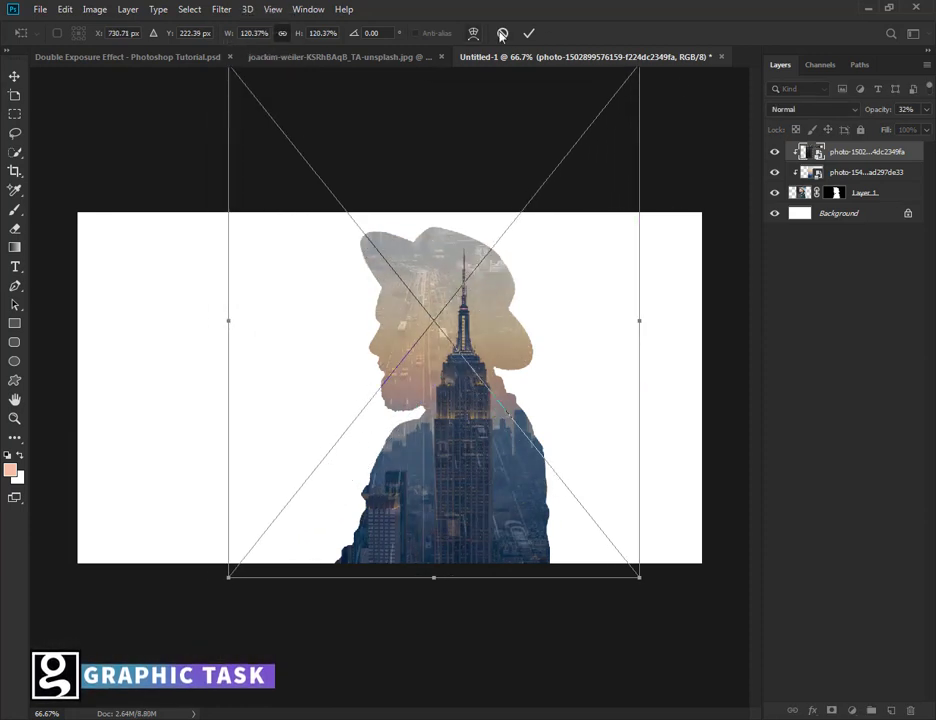
pyautogui.click(531, 33)
pyautogui.moveTo(533, 417); pyautogui.dragTo(545, 414)
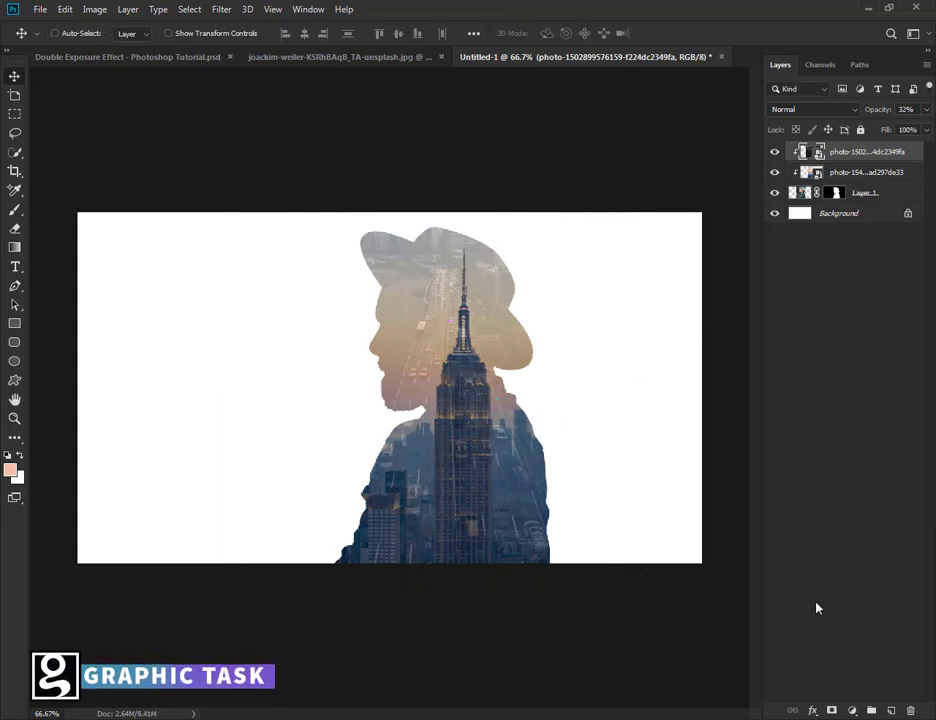
pyautogui.click(853, 710)
# Add a white layer mask to the road photo and set a size 90 brush
pyautogui.click(798, 672)
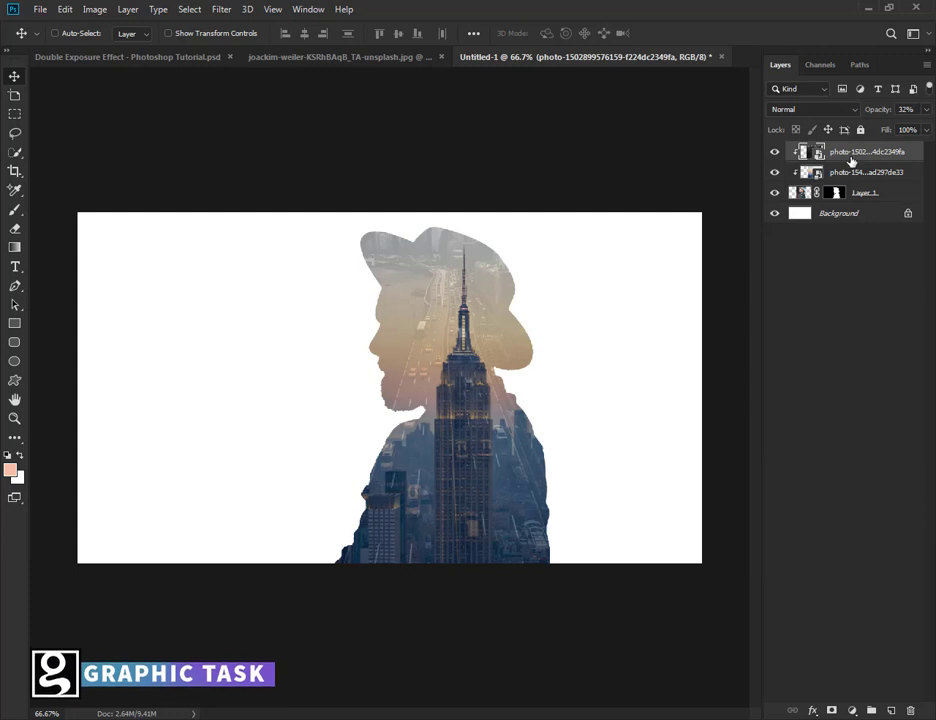
pyautogui.click(830, 711)
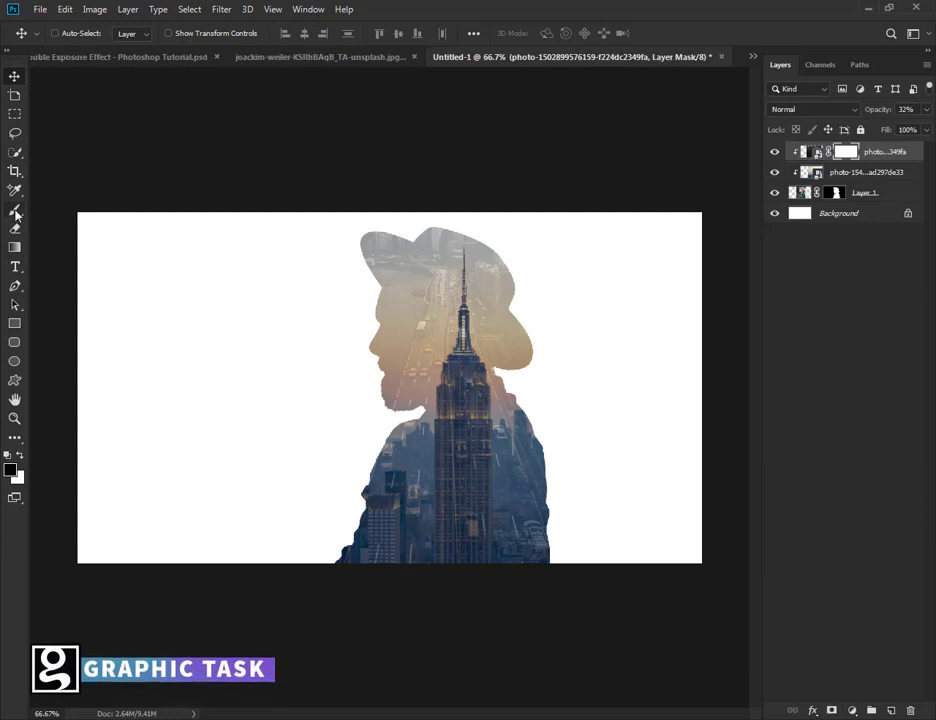
pyautogui.click(15, 211)
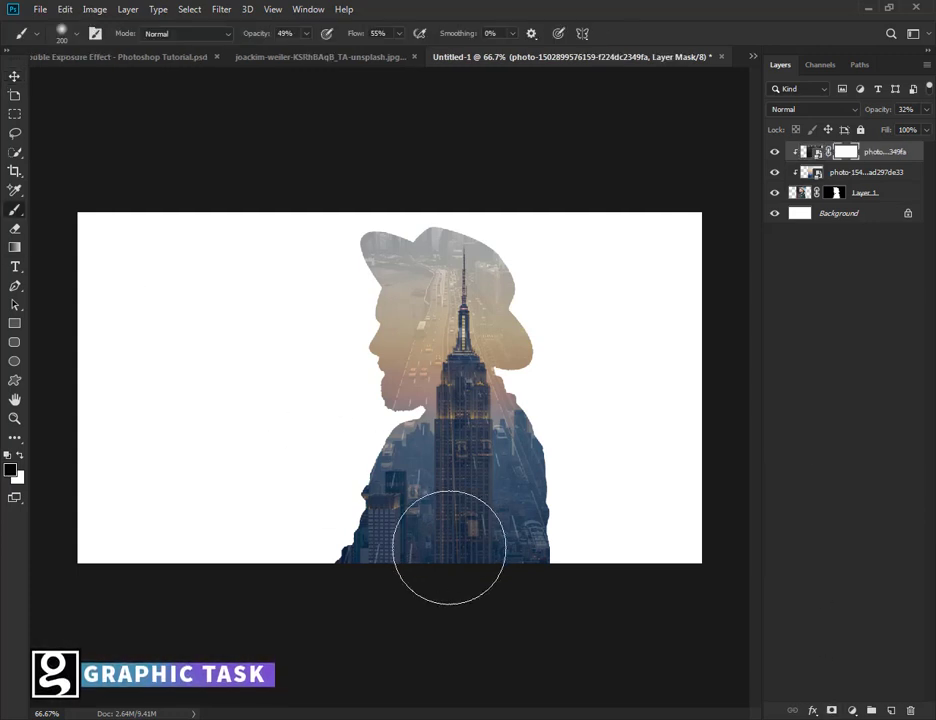
pyautogui.press('[')
pyautogui.press('[')
pyautogui.press('[')
pyautogui.press('[')
pyautogui.press('[')
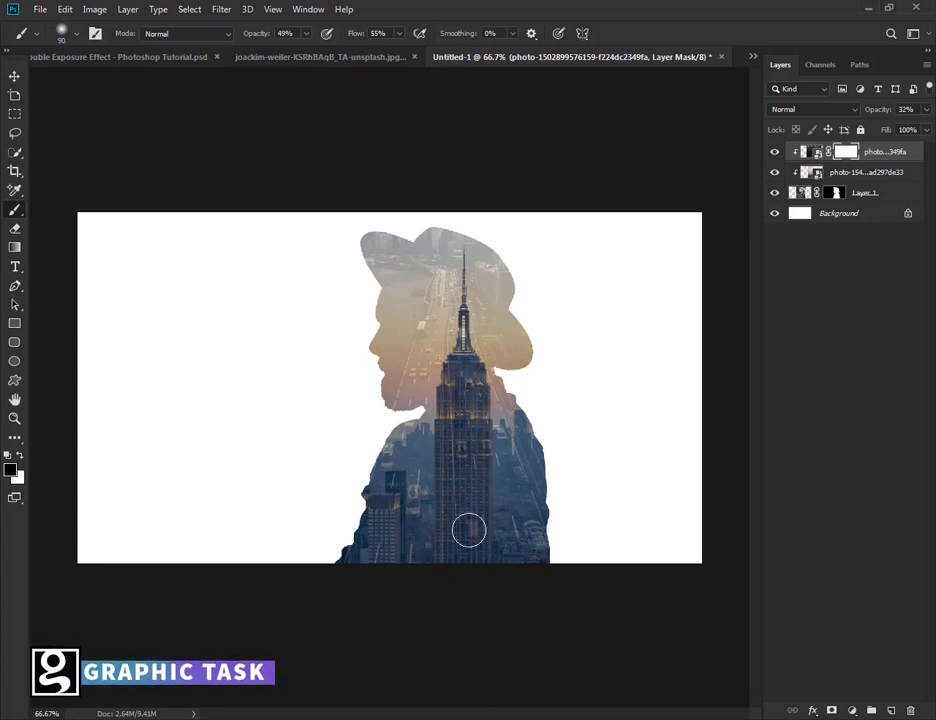
# Paint the road photo away over the Empire State Building so the spire shows
pyautogui.moveTo(469, 530)
pyautogui.mouseDown()
pyautogui.moveTo(462, 497)
pyautogui.moveTo(462, 520)
pyautogui.moveTo(471, 428)
pyautogui.mouseUp()
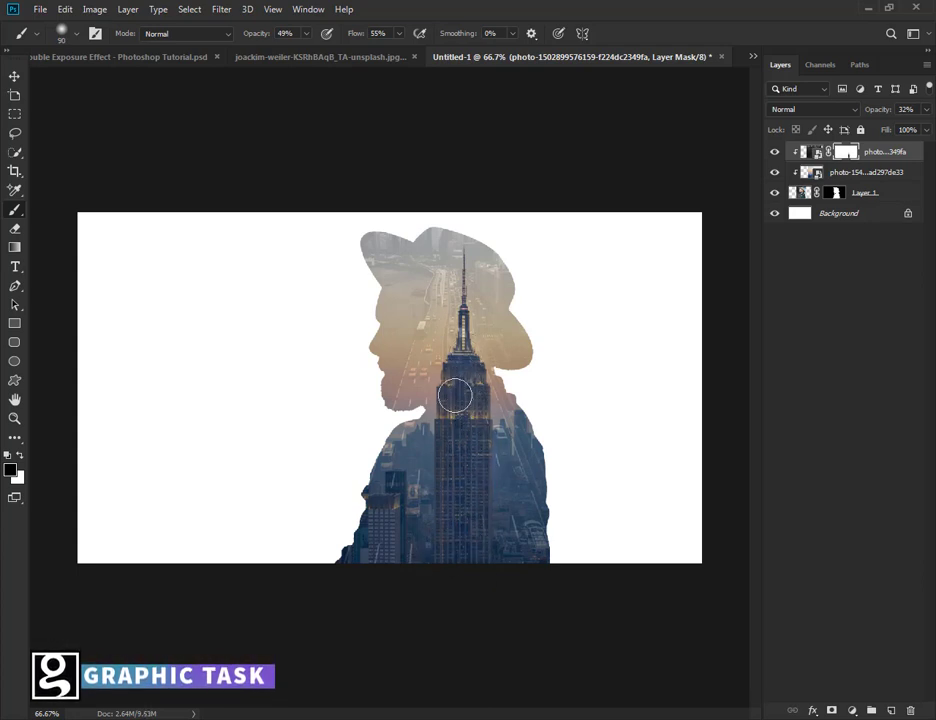
pyautogui.moveTo(462, 474); pyautogui.dragTo(454, 345)
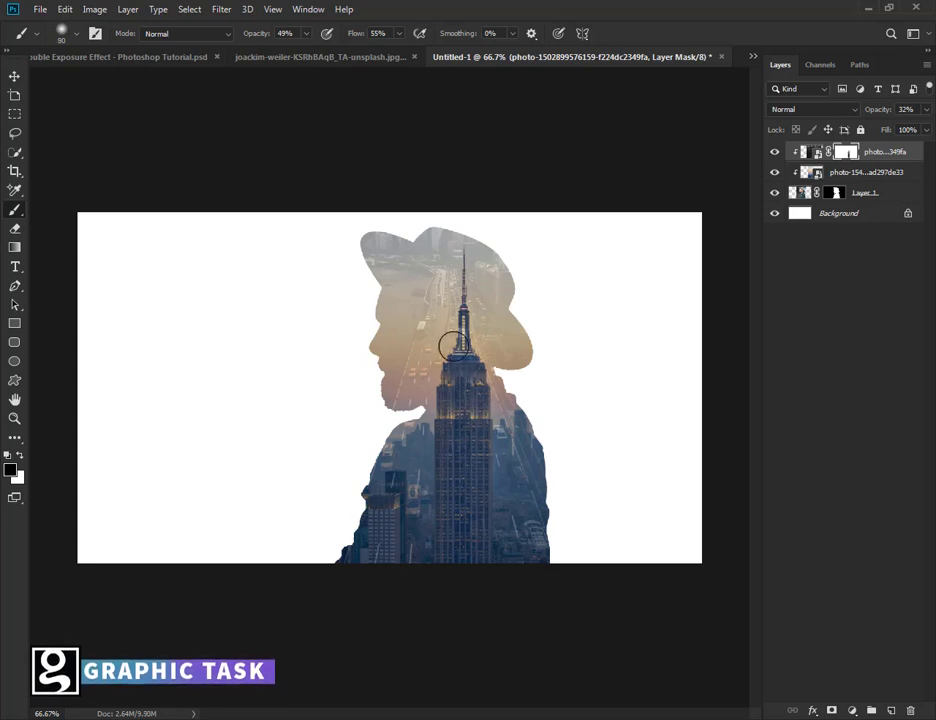
pyautogui.press('[')
pyautogui.press('[')
pyautogui.press('[')
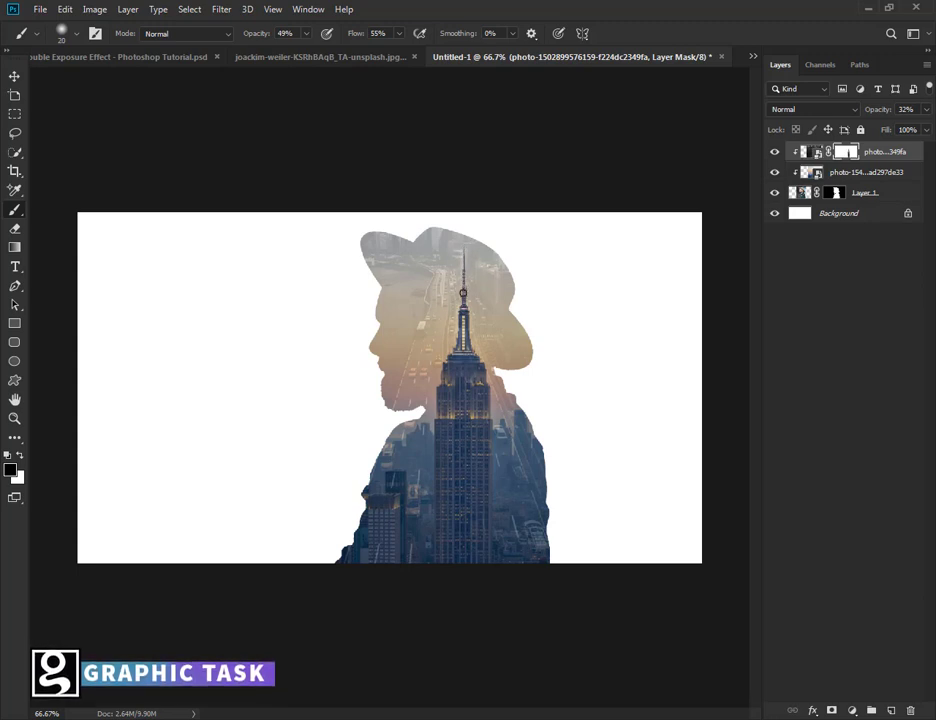
pyautogui.click(15, 78)
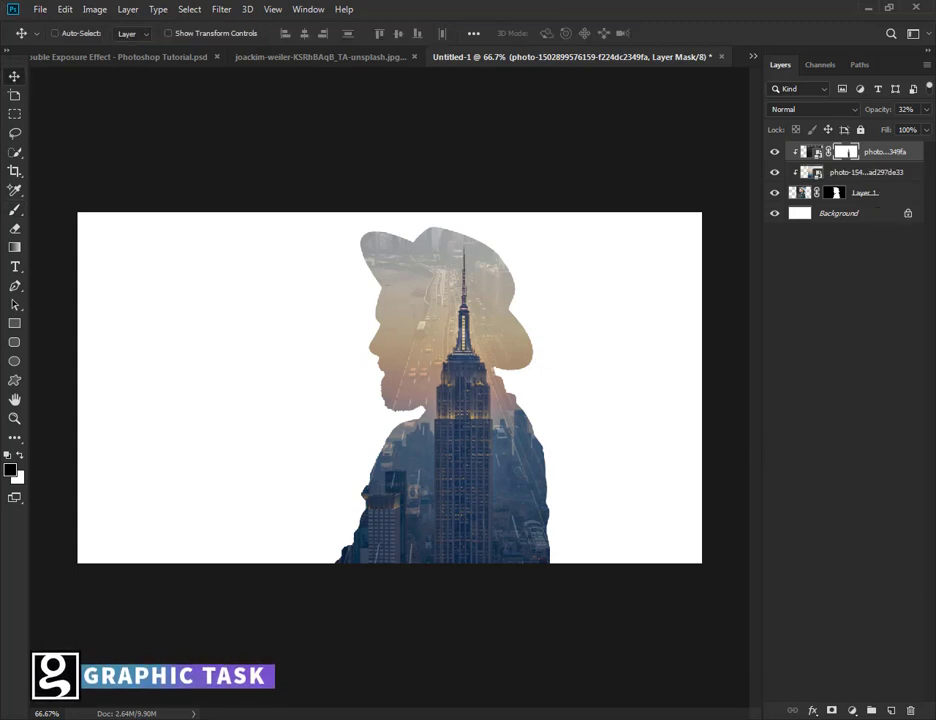
pyautogui.click(852, 710)
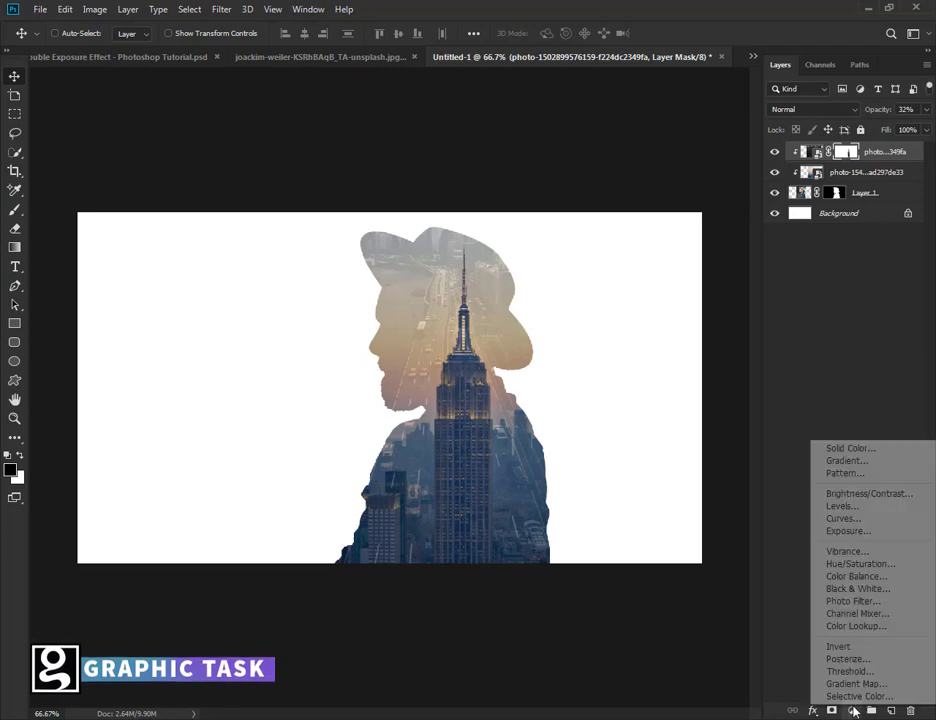
# Add a Color Lookup adjustment layer using the Bleach Bypass.look 3DLUT file
pyautogui.click(843, 622)
pyautogui.click(670, 302)
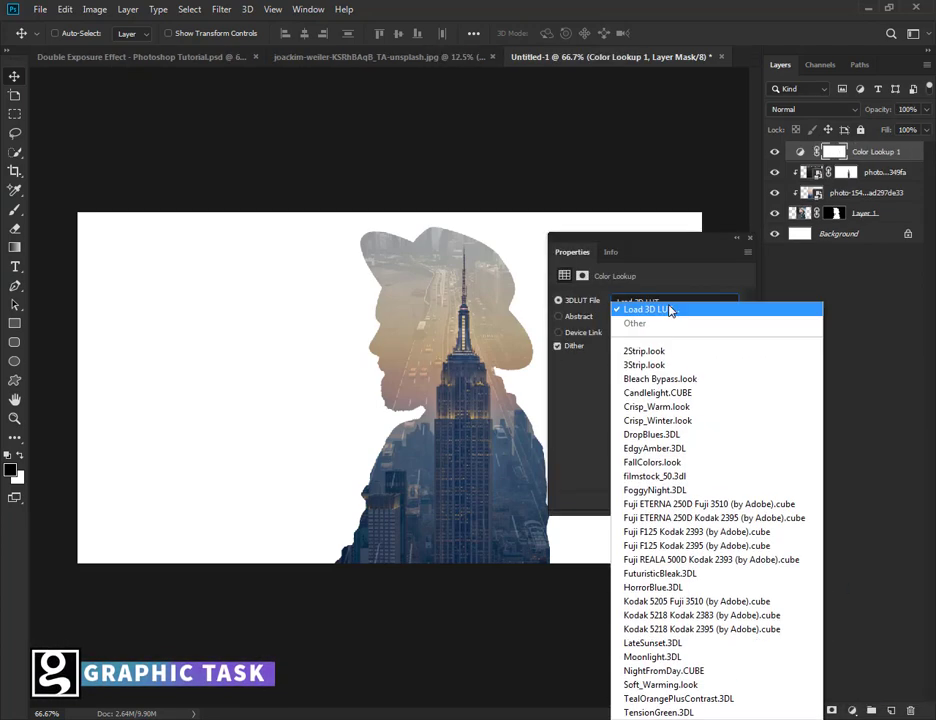
pyautogui.click(660, 379)
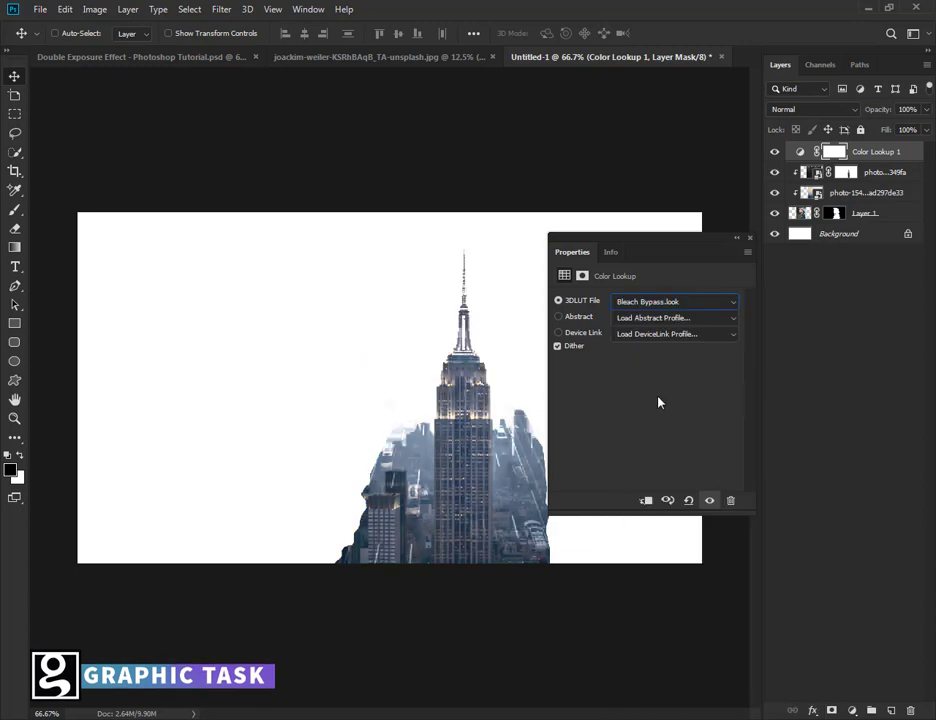
pyautogui.click(749, 238)
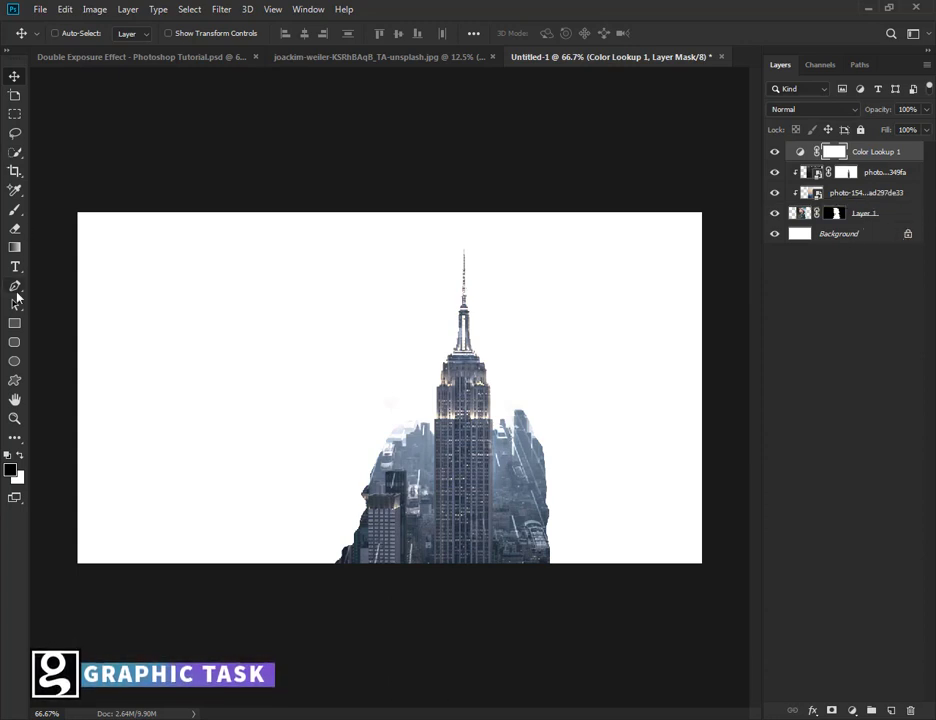
# Paint the Color Lookup mask off the head with a soft 250 px brush
pyautogui.click(14, 209)
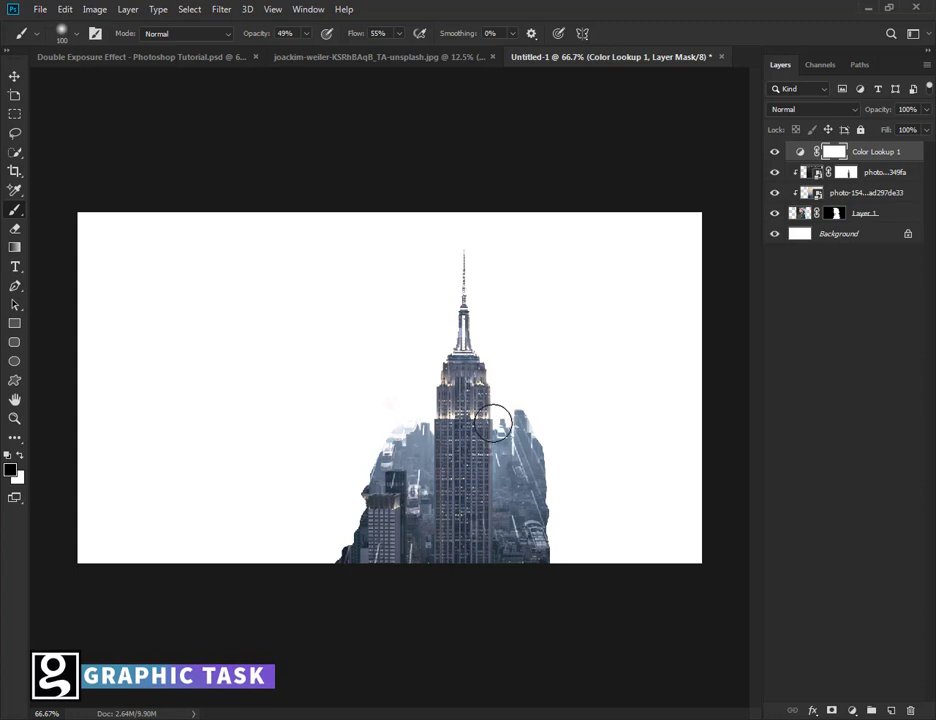
pyautogui.press(']')
pyautogui.press(']')
pyautogui.press(']')
pyautogui.moveTo(516, 411)
pyautogui.mouseDown()
pyautogui.moveTo(470, 410)
pyautogui.moveTo(451, 359)
pyautogui.moveTo(453, 407)
pyautogui.moveTo(428, 401)
pyautogui.moveTo(415, 363)
pyautogui.moveTo(413, 376)
pyautogui.moveTo(403, 280)
pyautogui.moveTo(386, 236)
pyautogui.moveTo(445, 236)
pyautogui.moveTo(409, 287)
pyautogui.moveTo(403, 330)
pyautogui.moveTo(435, 508)
pyautogui.moveTo(412, 518)
pyautogui.moveTo(480, 537)
pyautogui.mouseUp()
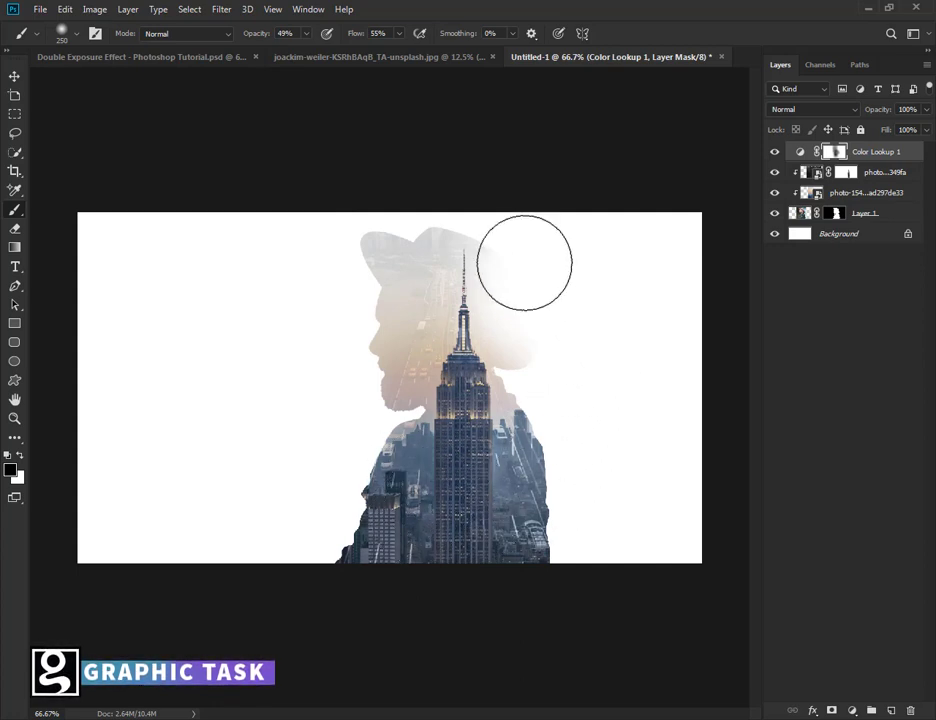
pyautogui.click(20, 455)
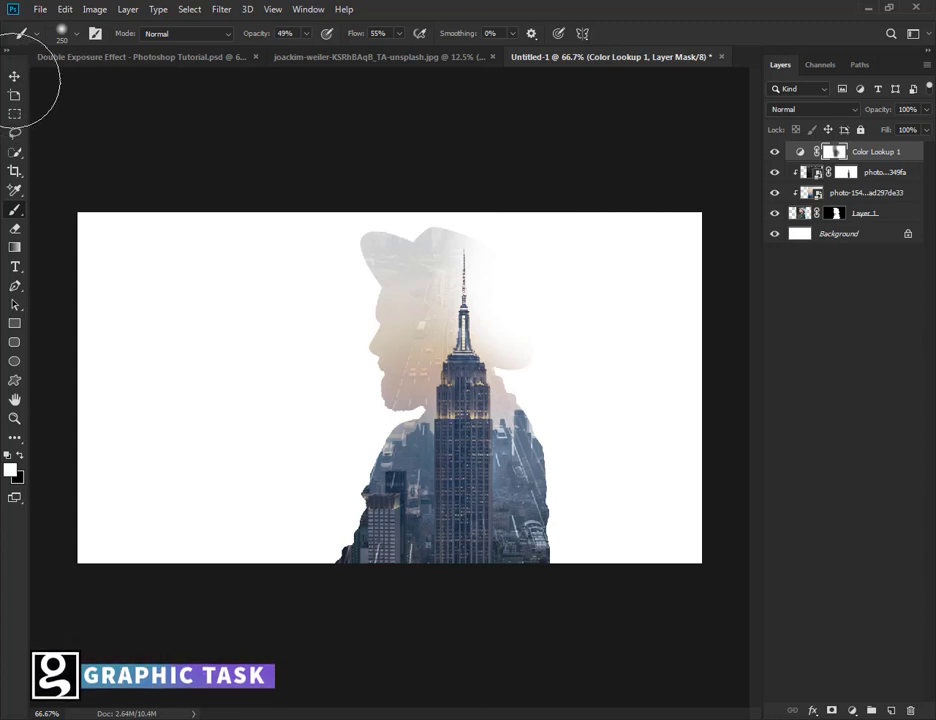
pyautogui.rightClick(180, 310)
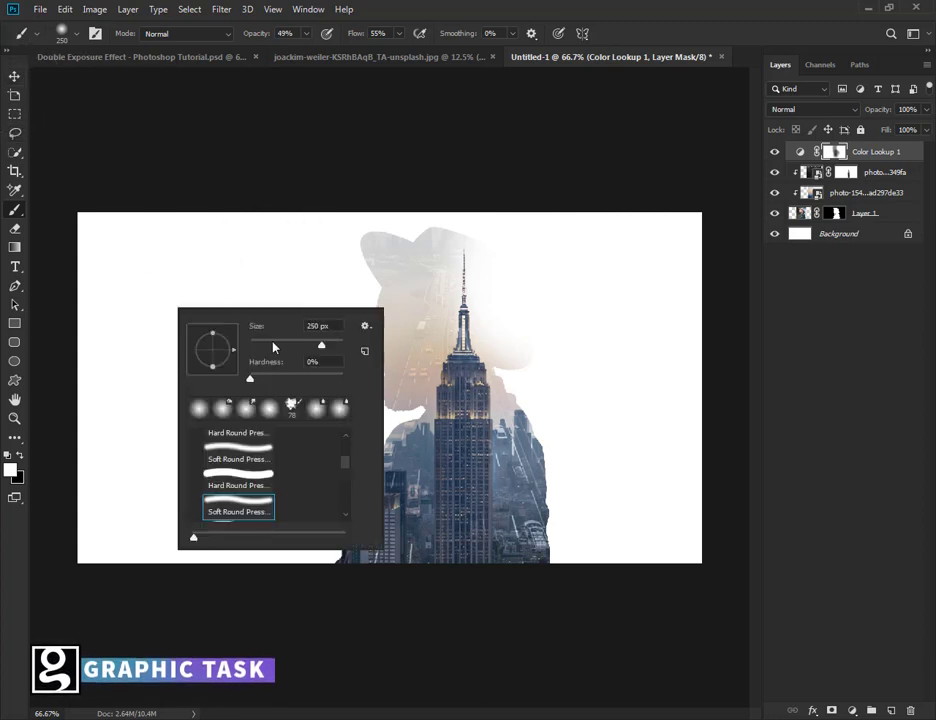
pyautogui.click(15, 88)
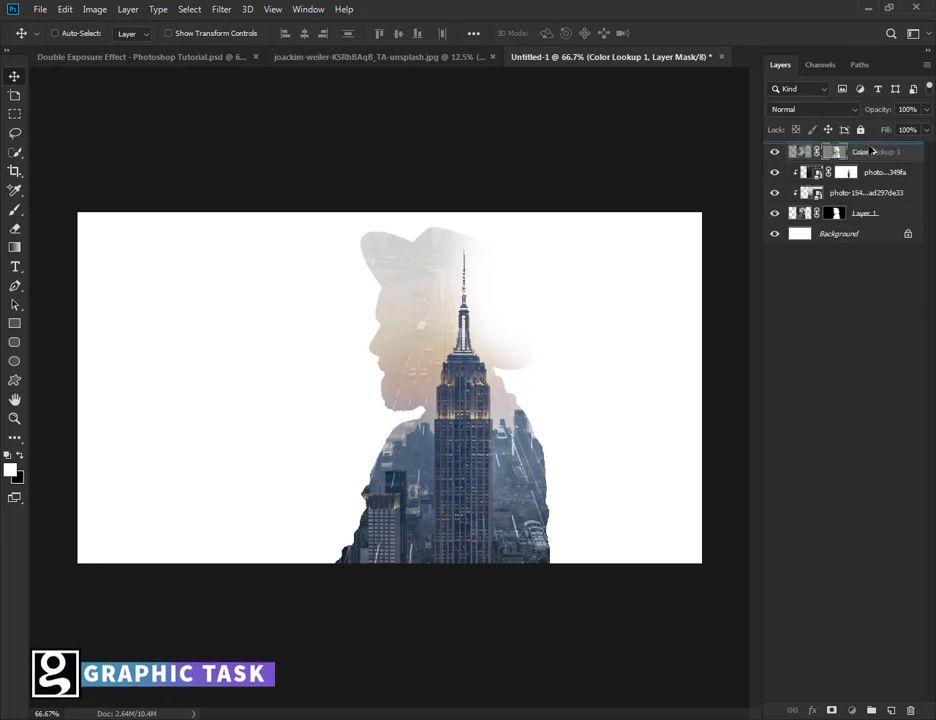
# Duplicate Layer 1 to the top of the stack and fill its mask black
pyautogui.moveTo(869, 218); pyautogui.dragTo(838, 150)
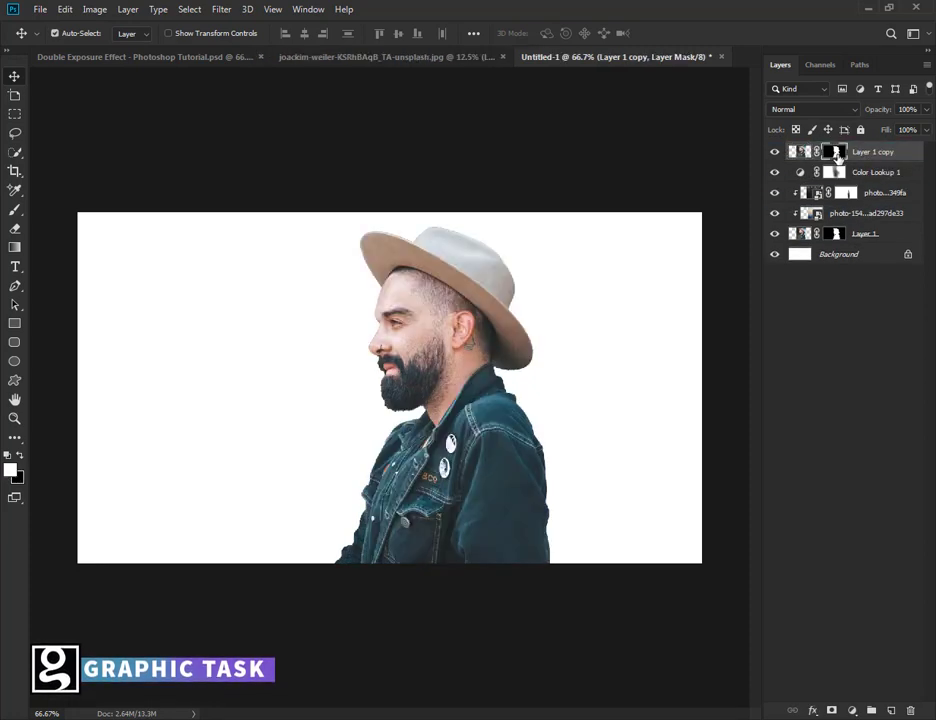
pyautogui.hotkey('ctrl', 'i')
pyautogui.hotkey('ctrl', 'i')
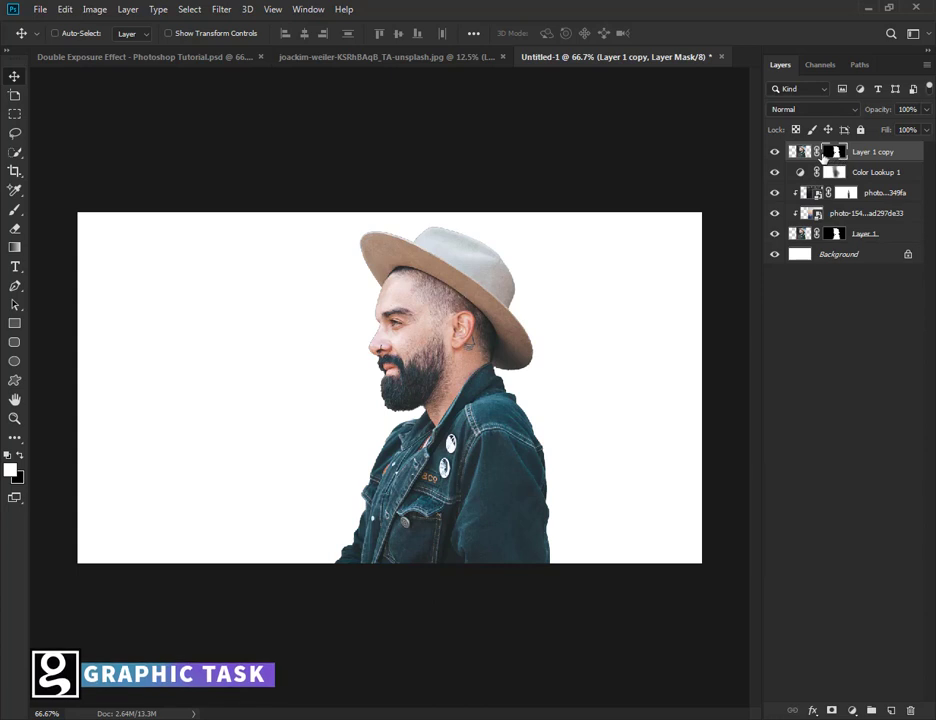
pyautogui.hotkey('ctrl', 'i')
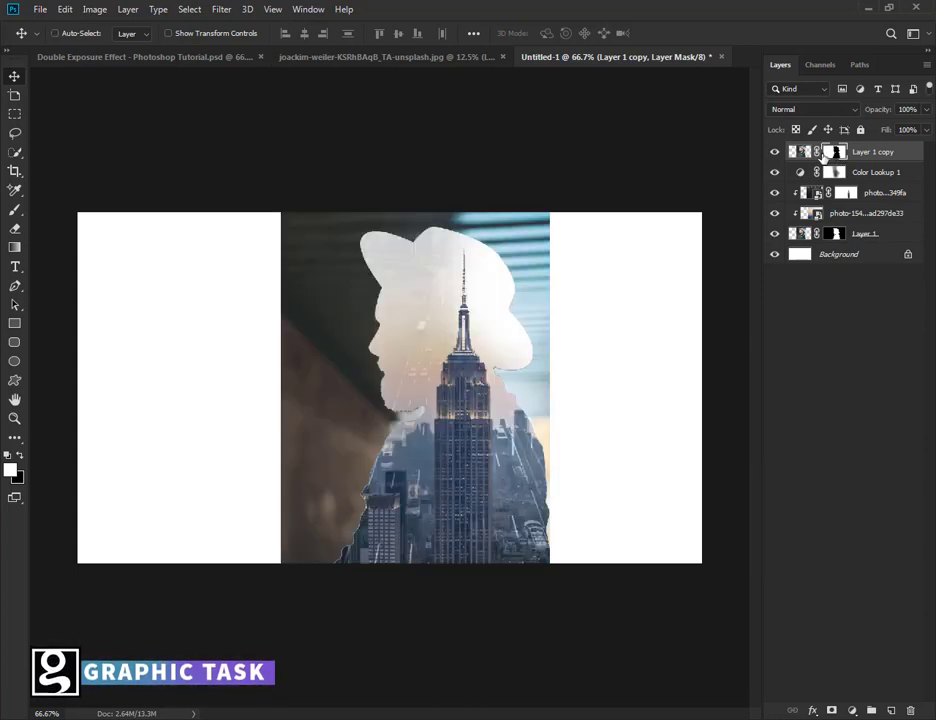
pyautogui.keyDown('ctrl'); pyautogui.click(828, 156); pyautogui.keyUp('ctrl')
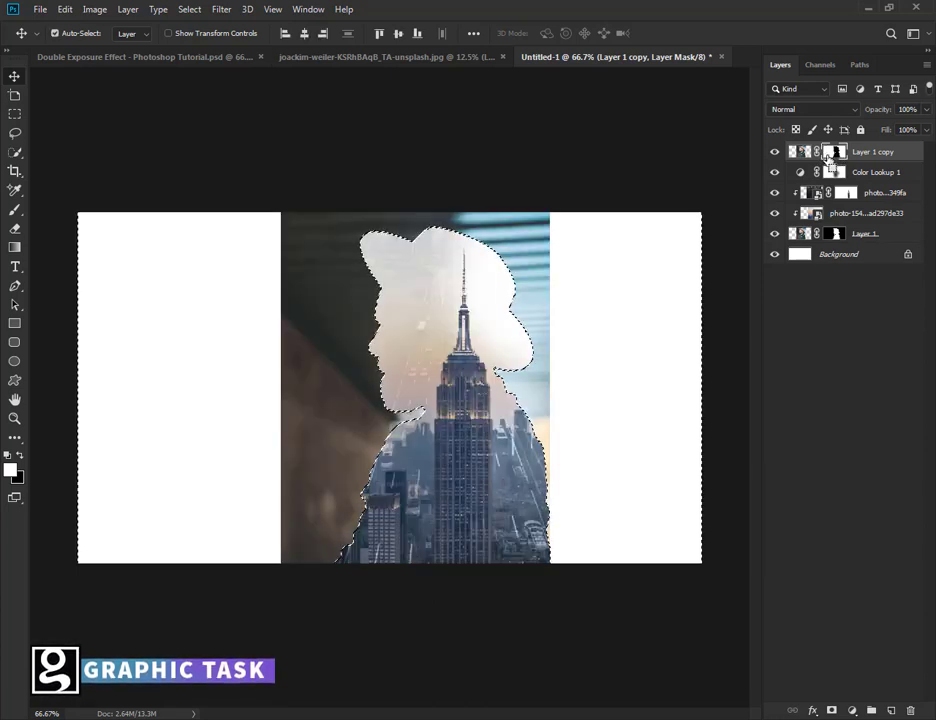
pyautogui.hotkey('ctrl', 'BackSpace')
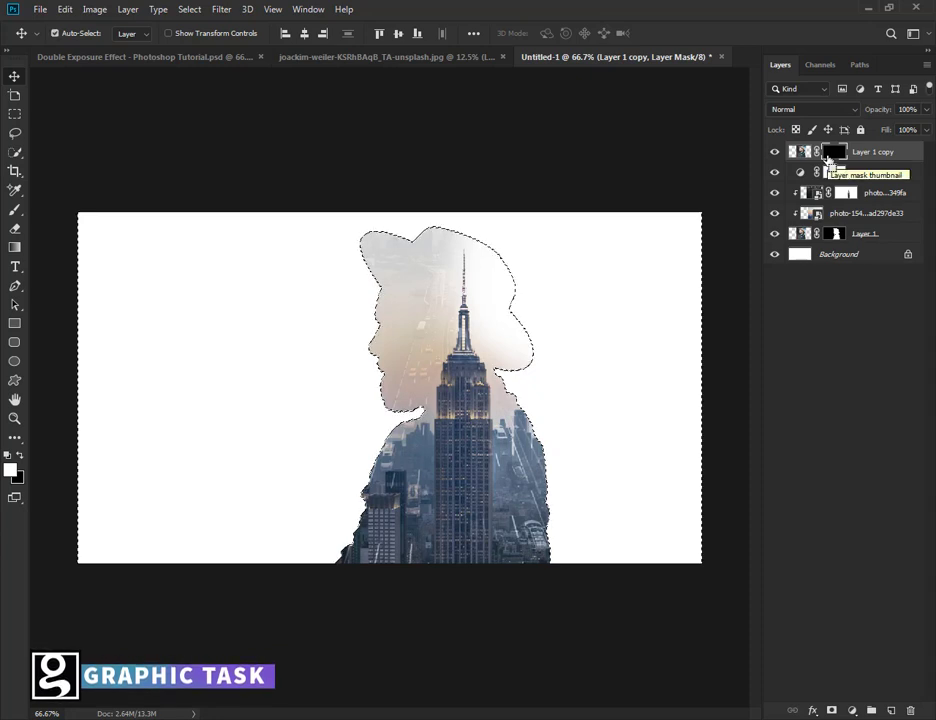
pyautogui.hotkey('ctrl', 'd')
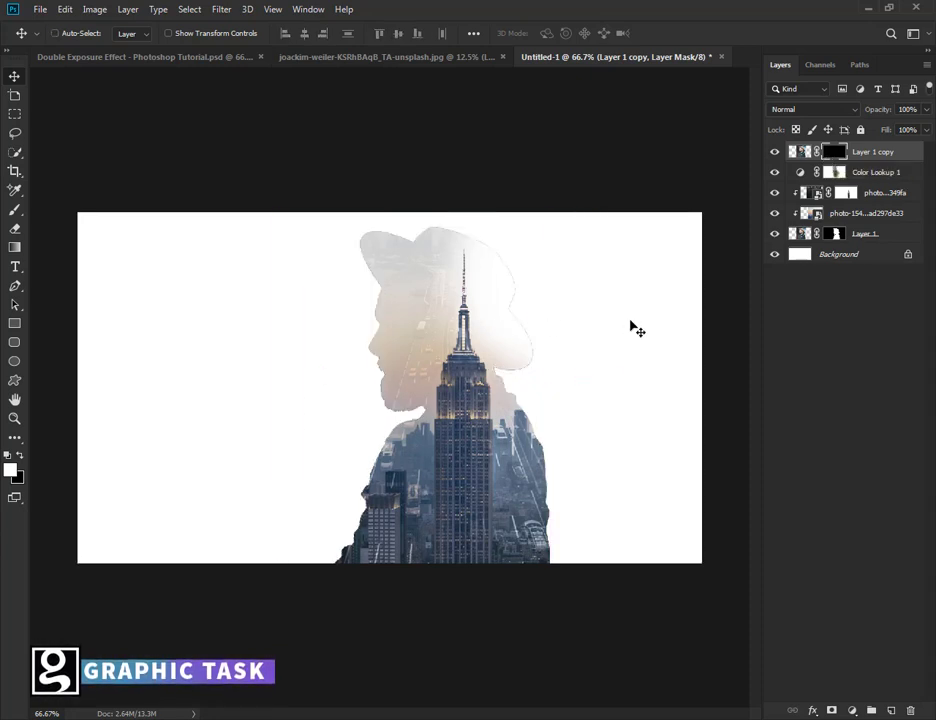
# Test a 150 px brush stroke revealing the face, then undo it
pyautogui.click(15, 209)
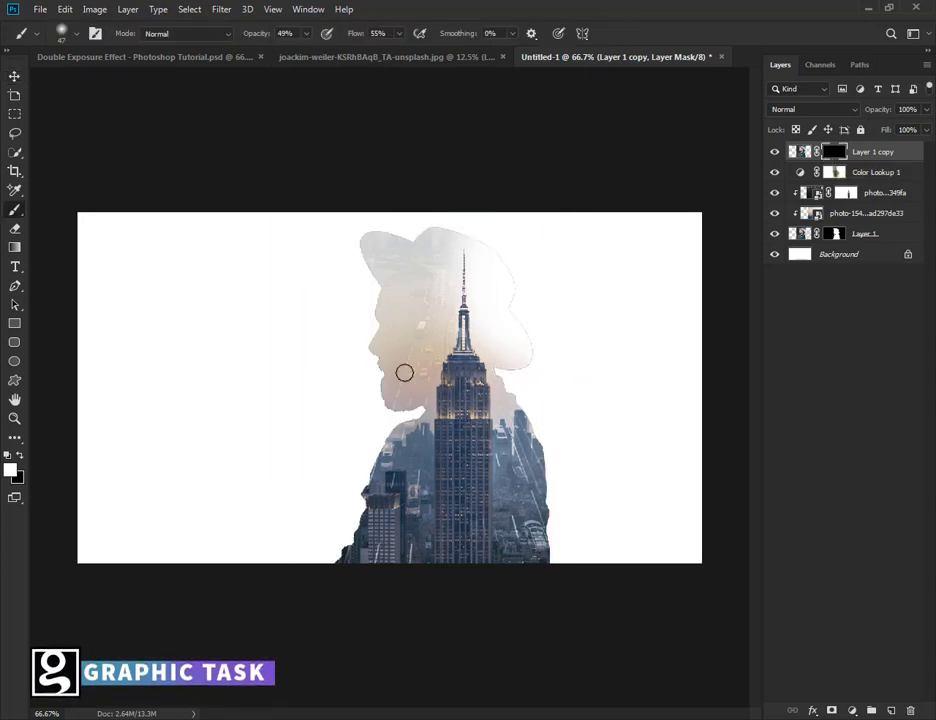
pyautogui.press(']')
pyautogui.press(']')
pyautogui.press(']')
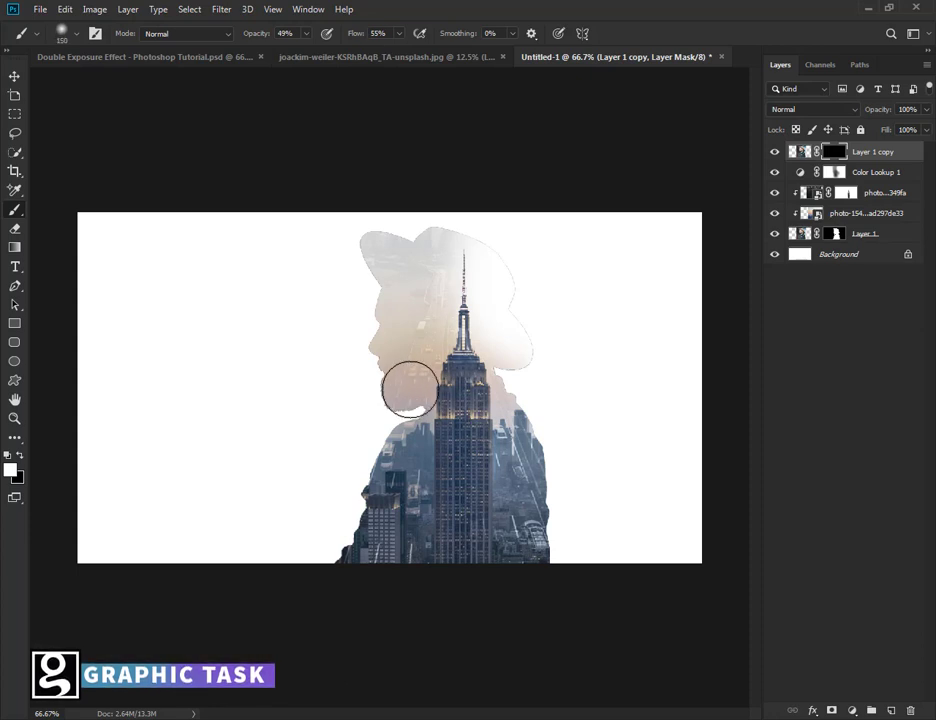
pyautogui.moveTo(409, 386)
pyautogui.mouseDown()
pyautogui.moveTo(390, 365)
pyautogui.moveTo(403, 332)
pyautogui.moveTo(422, 380)
pyautogui.mouseUp()
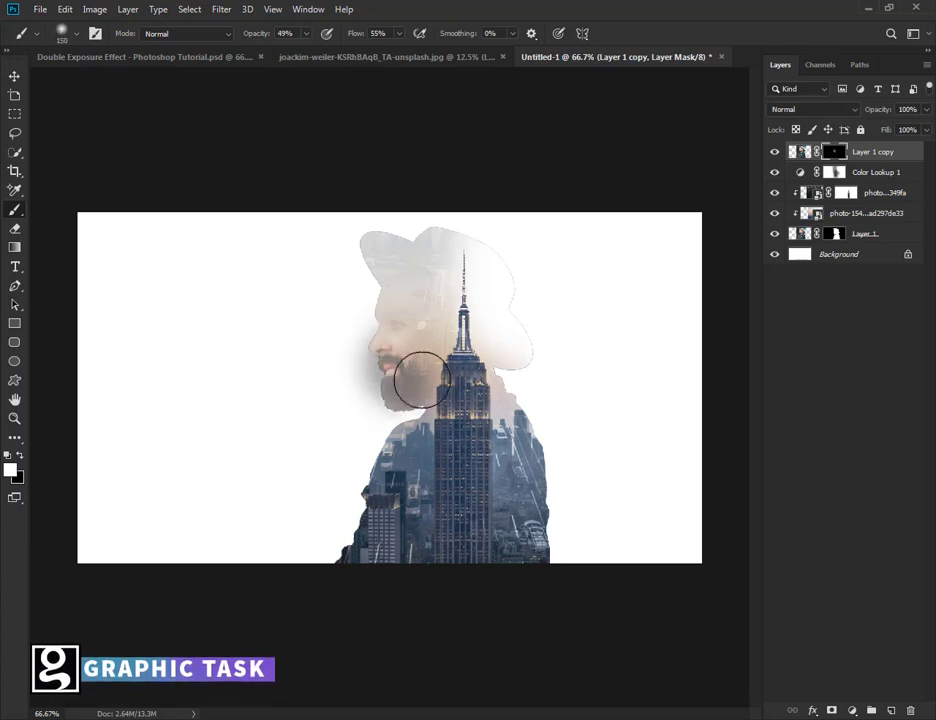
pyautogui.hotkey('ctrl', 'z')
pyautogui.hotkey('ctrl', 'z')
pyautogui.hotkey('ctrl', 'z')
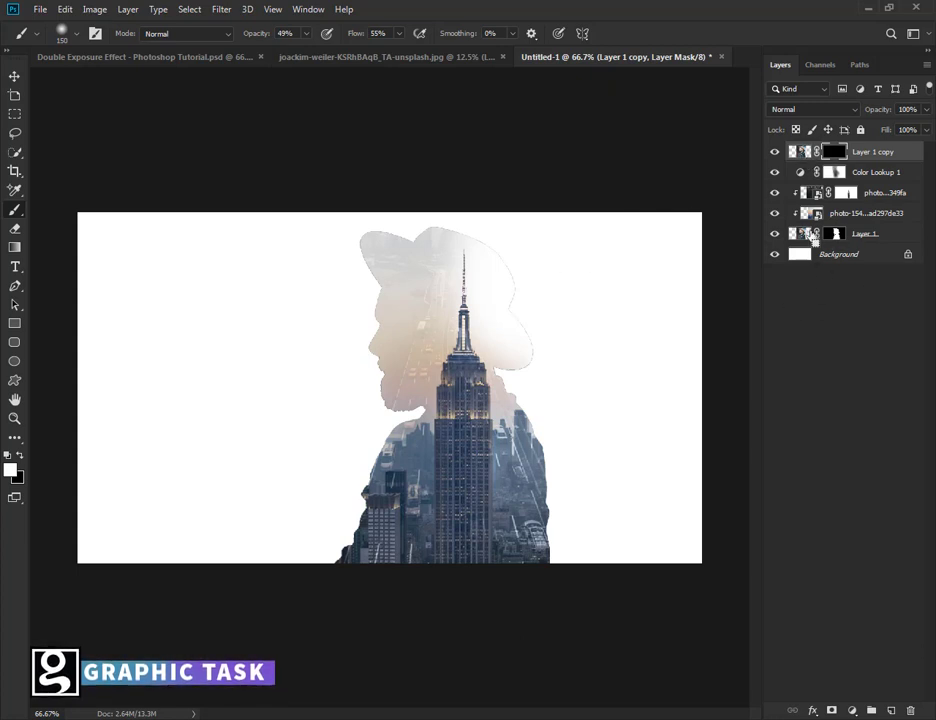
# Load Layer 1's mask as a selection and reveal the man's face on the Layer 1 copy mask
pyautogui.keyDown('ctrl'); pyautogui.click(838, 233); pyautogui.keyUp('ctrl')
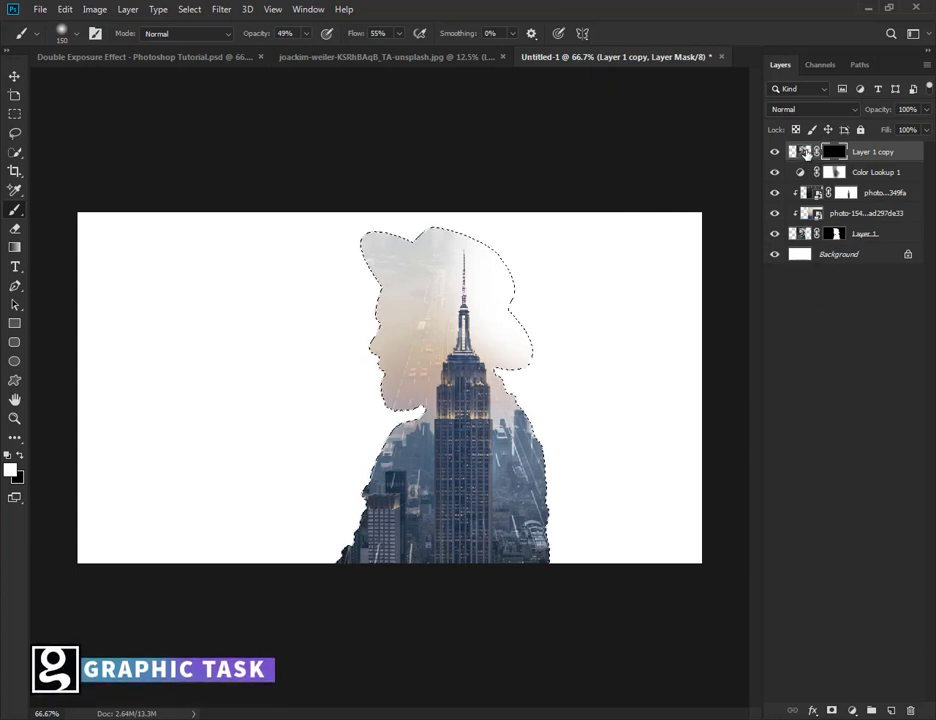
pyautogui.click(807, 152)
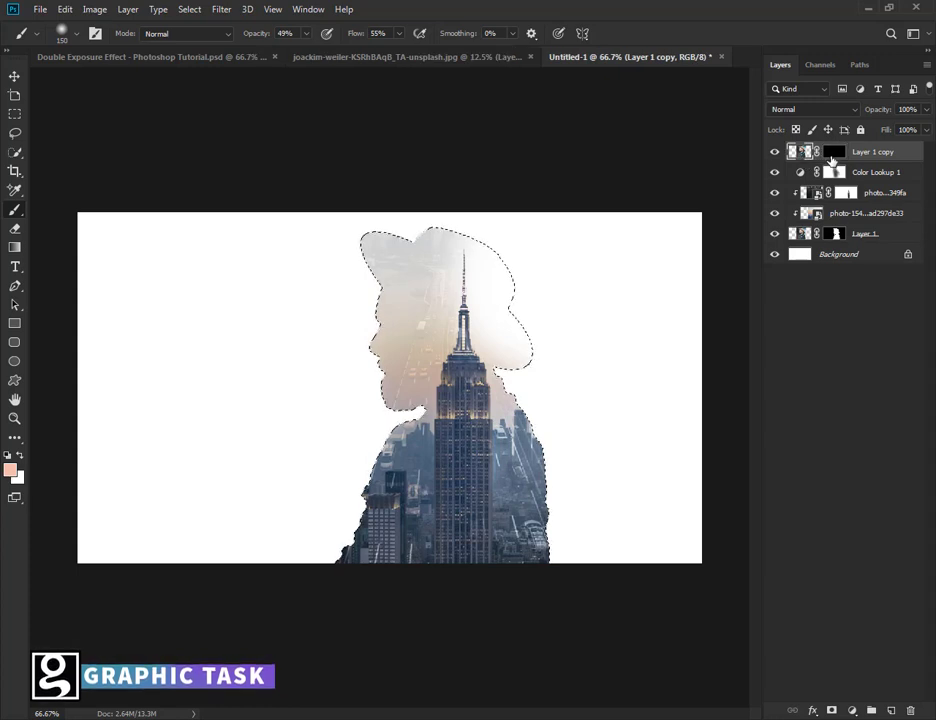
pyautogui.click(833, 152)
pyautogui.moveTo(518, 295)
pyautogui.mouseDown()
pyautogui.moveTo(411, 379)
pyautogui.moveTo(415, 322)
pyautogui.moveTo(412, 382)
pyautogui.moveTo(399, 251)
pyautogui.moveTo(395, 298)
pyautogui.moveTo(418, 298)
pyautogui.moveTo(380, 397)
pyautogui.moveTo(408, 393)
pyautogui.moveTo(378, 277)
pyautogui.mouseUp()
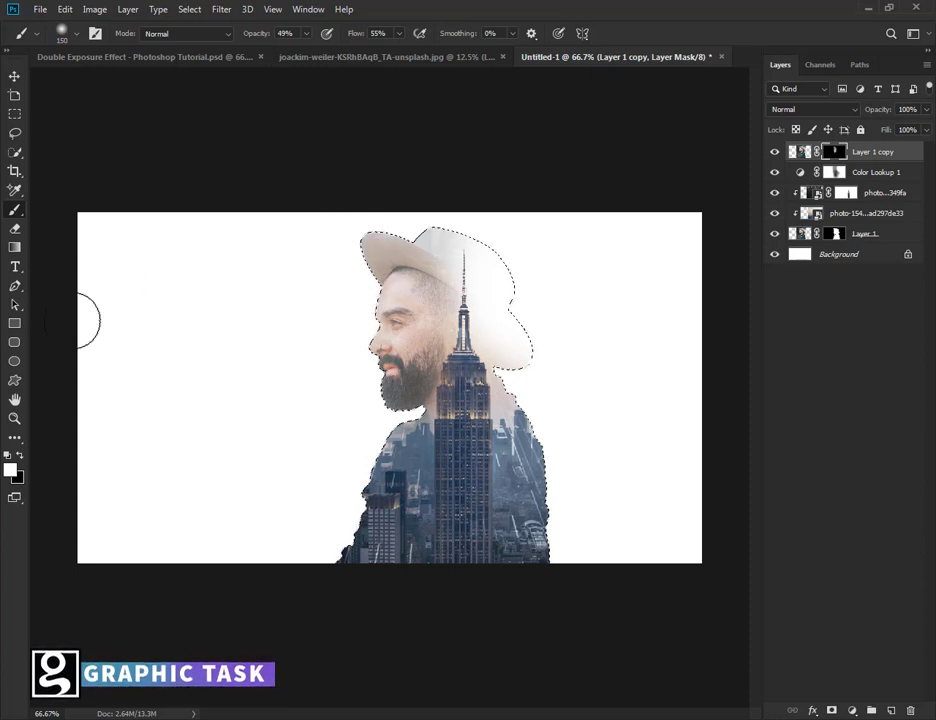
# Softly fade the hat's left part and top, using a 6% opacity brush, then deselect
pyautogui.click(19, 455)
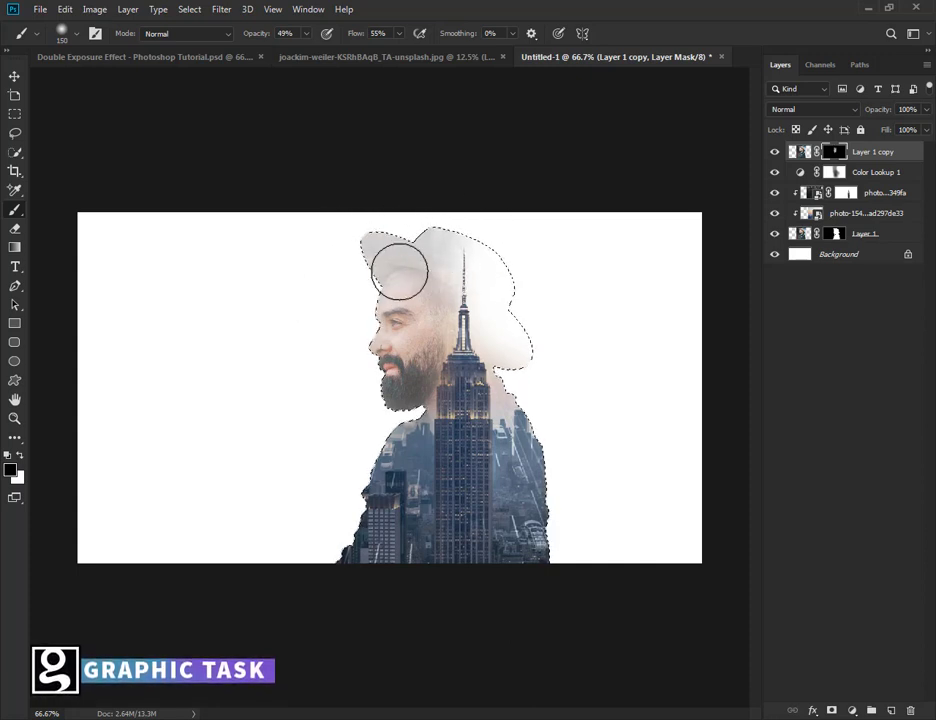
pyautogui.moveTo(397, 267); pyautogui.dragTo(372, 248)
pyautogui.click(21, 458)
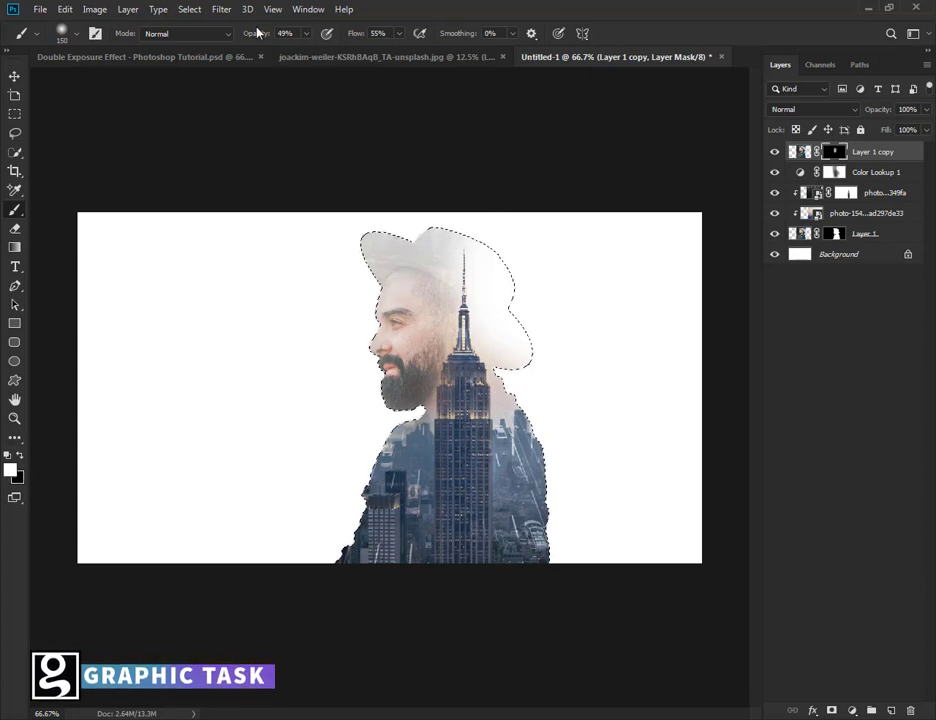
pyautogui.moveTo(250, 33); pyautogui.dragTo(240, 36)
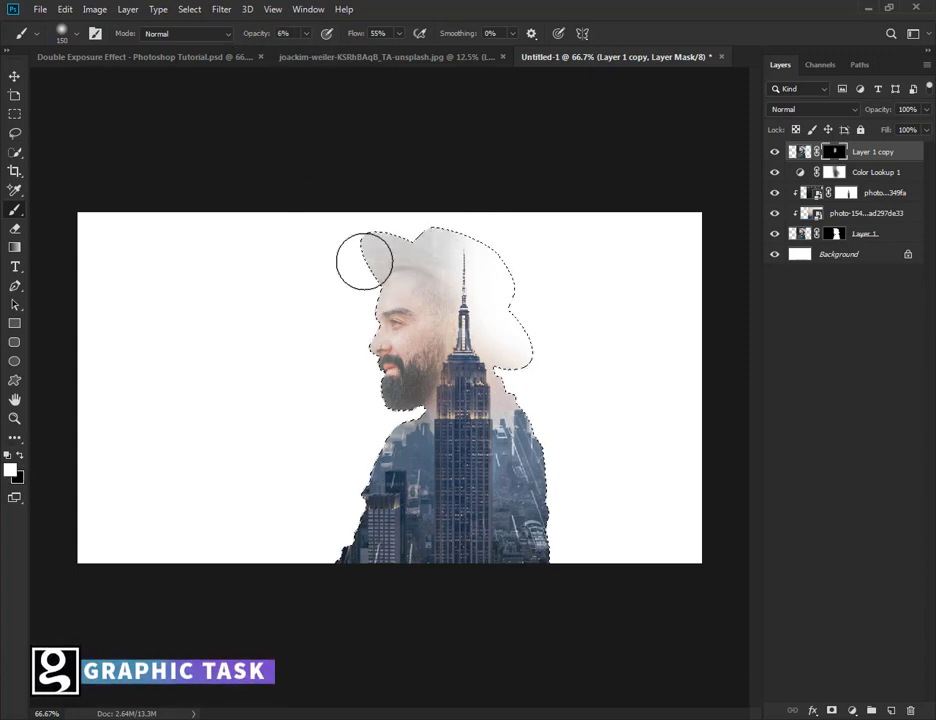
pyautogui.moveTo(441, 299)
pyautogui.mouseDown()
pyautogui.moveTo(448, 228)
pyautogui.moveTo(446, 255)
pyautogui.mouseUp()
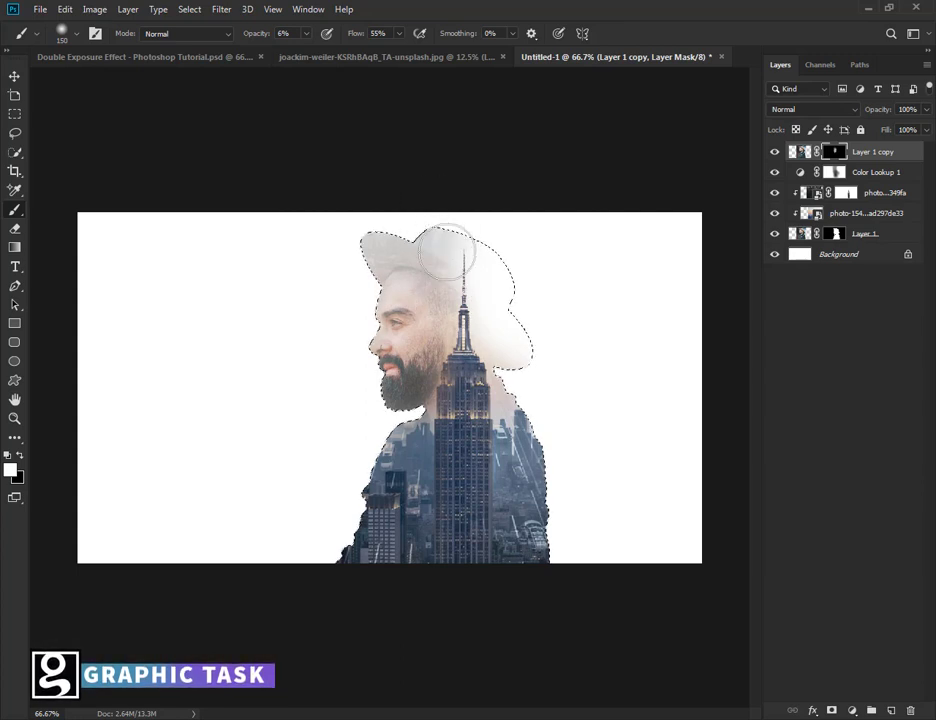
pyautogui.hotkey('ctrl', 'd')
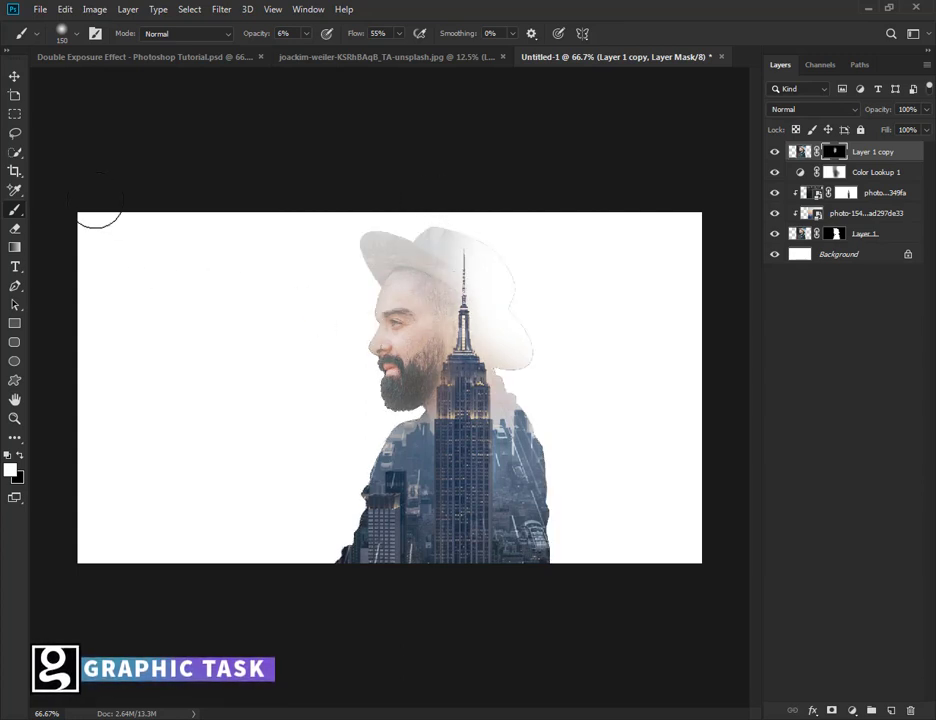
# Reload the figure silhouette as a selection and target the Layer 1 copy mask with a soft brush
pyautogui.click(13, 79)
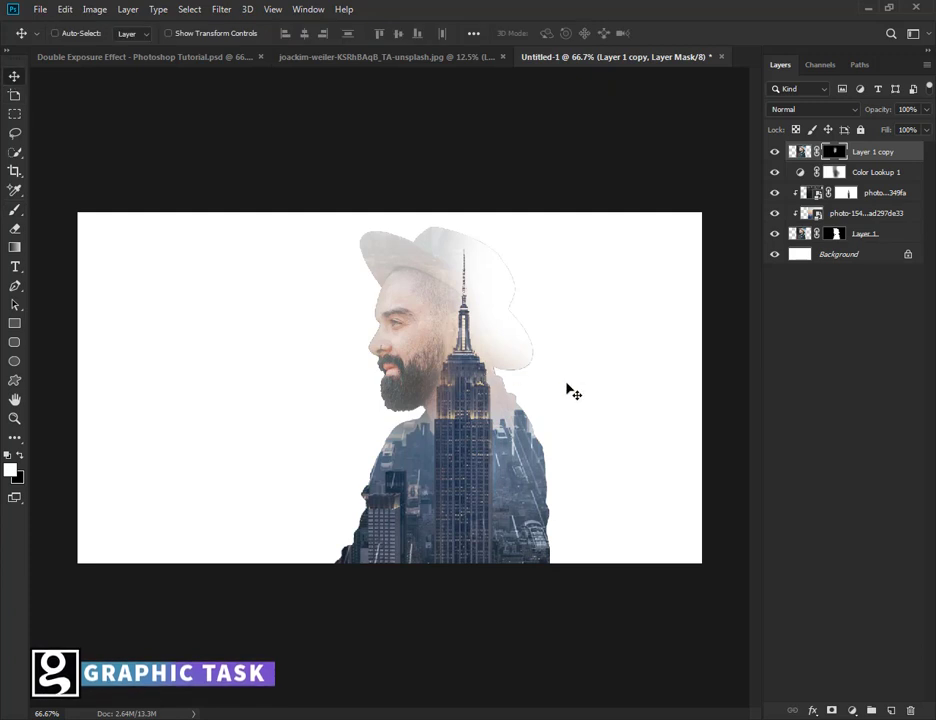
pyautogui.keyDown('ctrl'); pyautogui.click(810, 155); pyautogui.keyUp('ctrl')
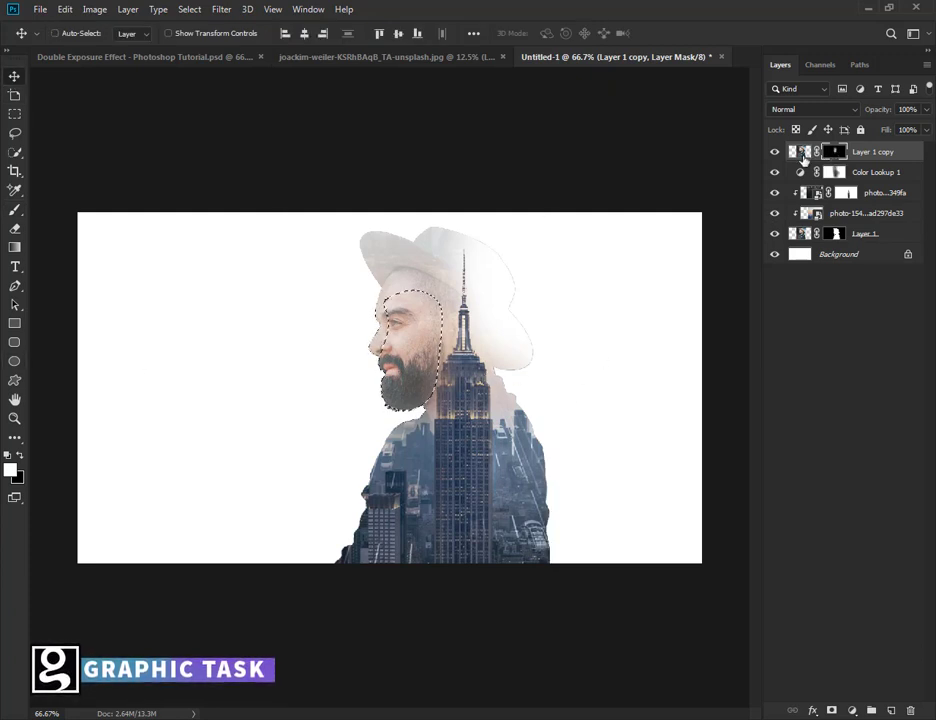
pyautogui.keyDown('ctrl'); pyautogui.click(805, 160); pyautogui.keyUp('ctrl')
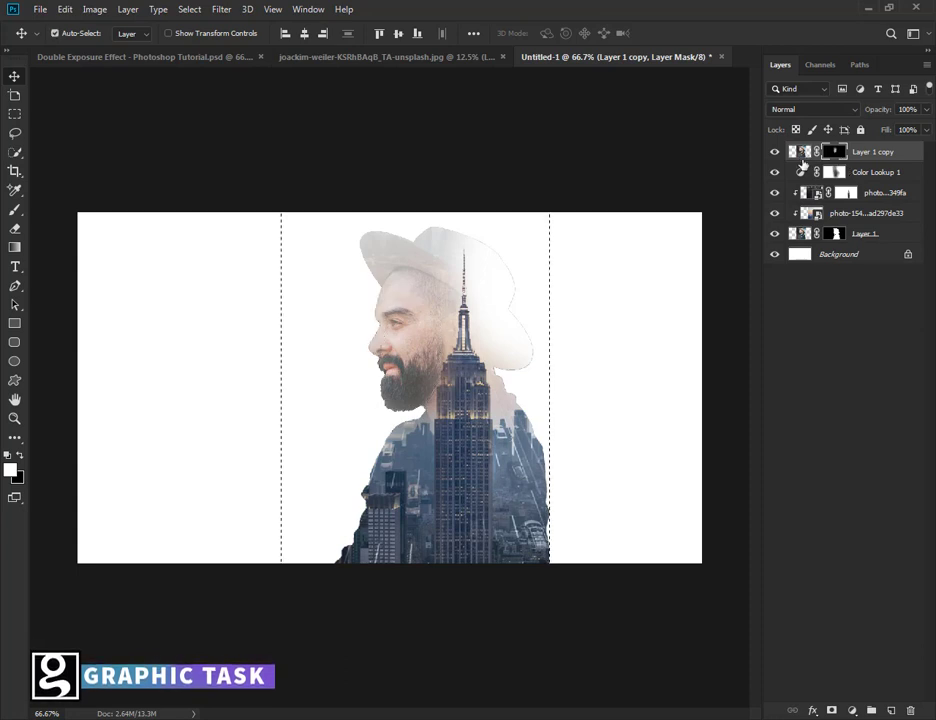
pyautogui.keyDown('ctrl'); pyautogui.click(833, 235); pyautogui.keyUp('ctrl')
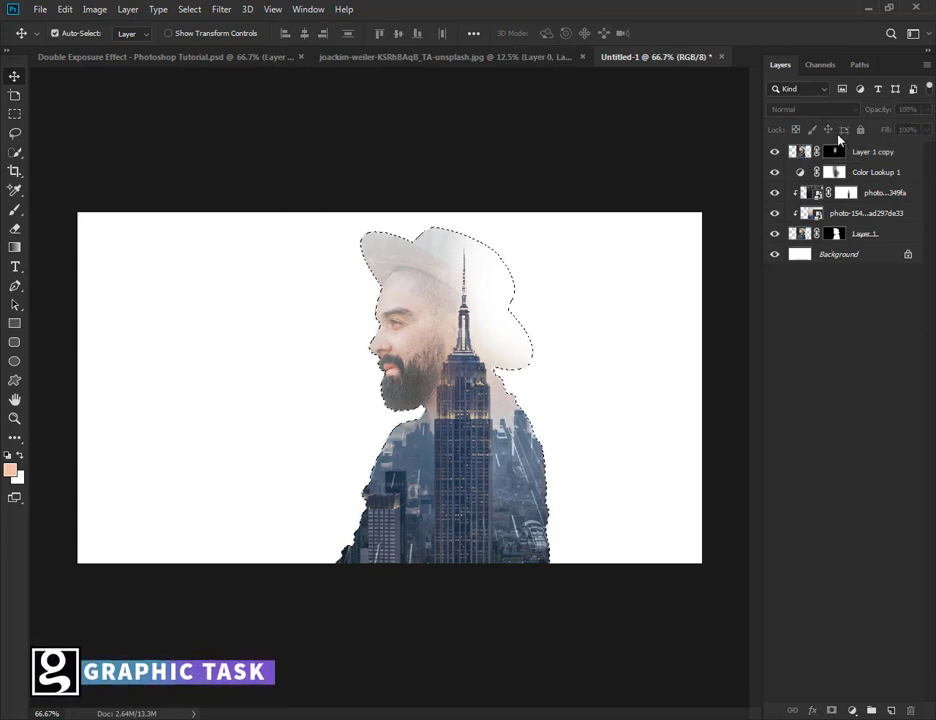
pyautogui.click(833, 152)
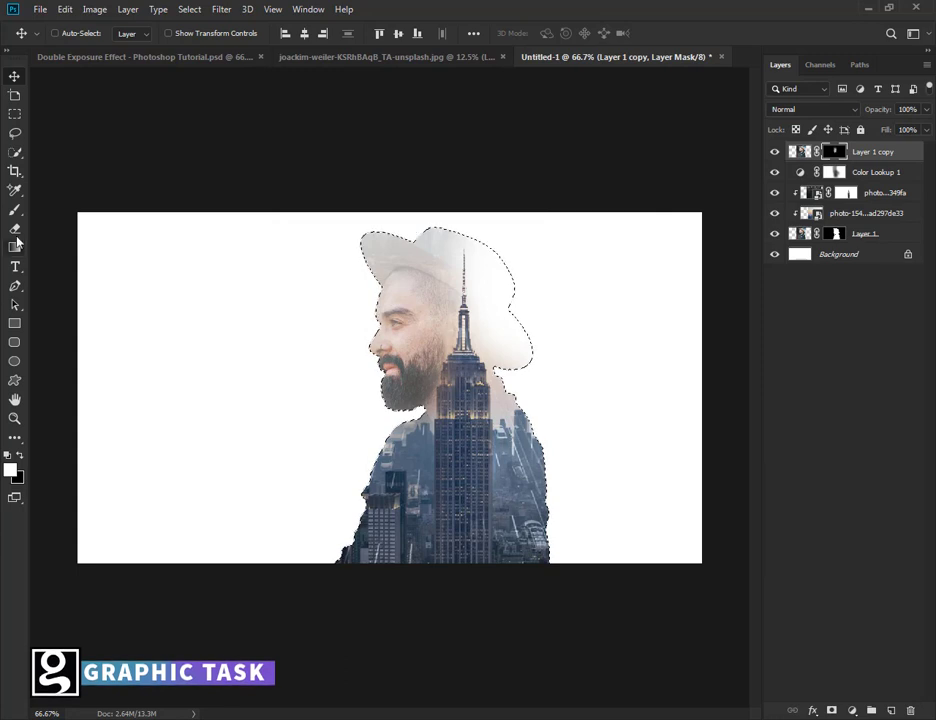
pyautogui.click(15, 209)
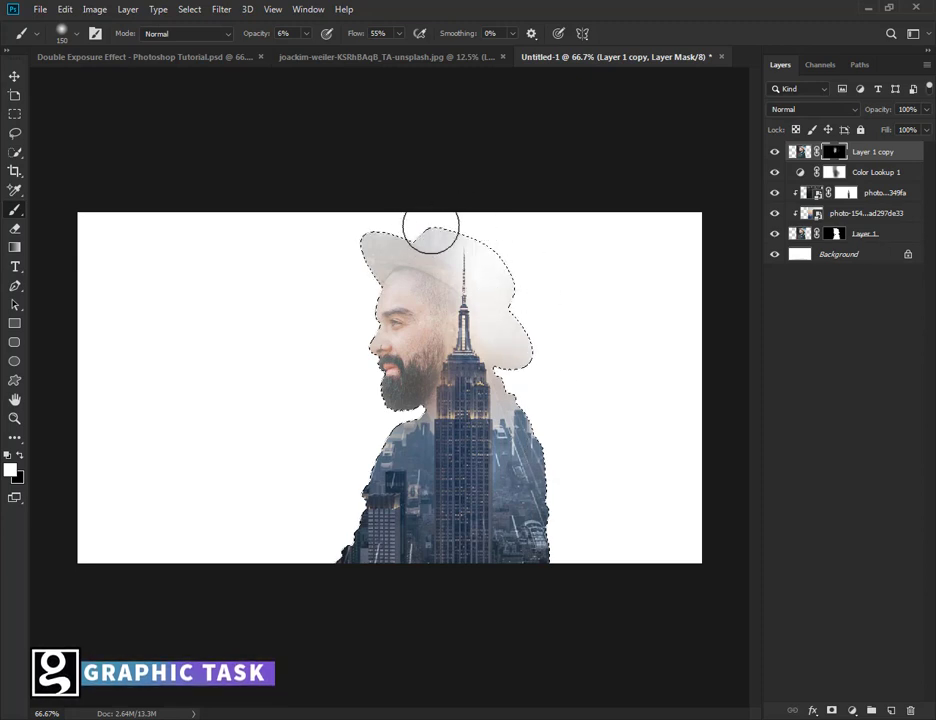
pyautogui.hotkey('ctrl', 'd')
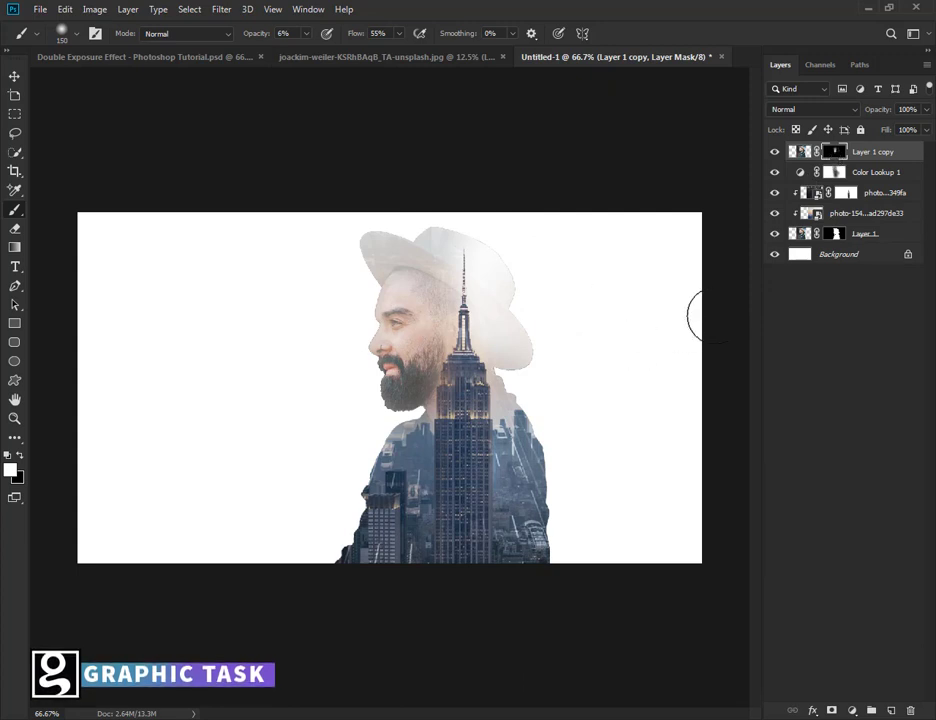
# Reset colours and set a black brush at 68% opacity on the Layer 1 copy mask, then deselect
pyautogui.click(799, 151)
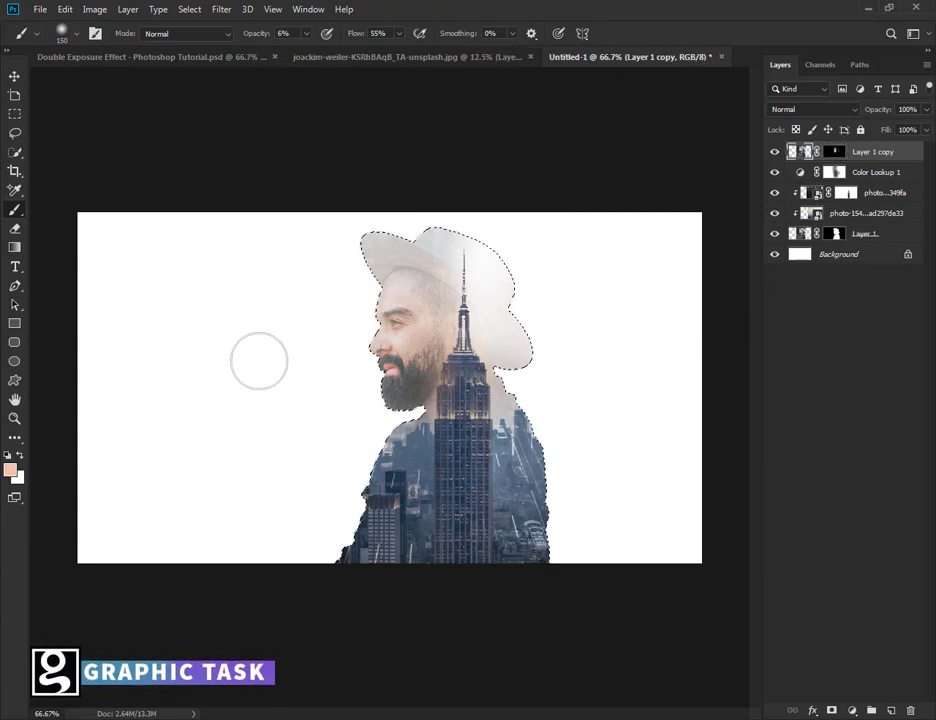
pyautogui.press('d')
pyautogui.press('x')
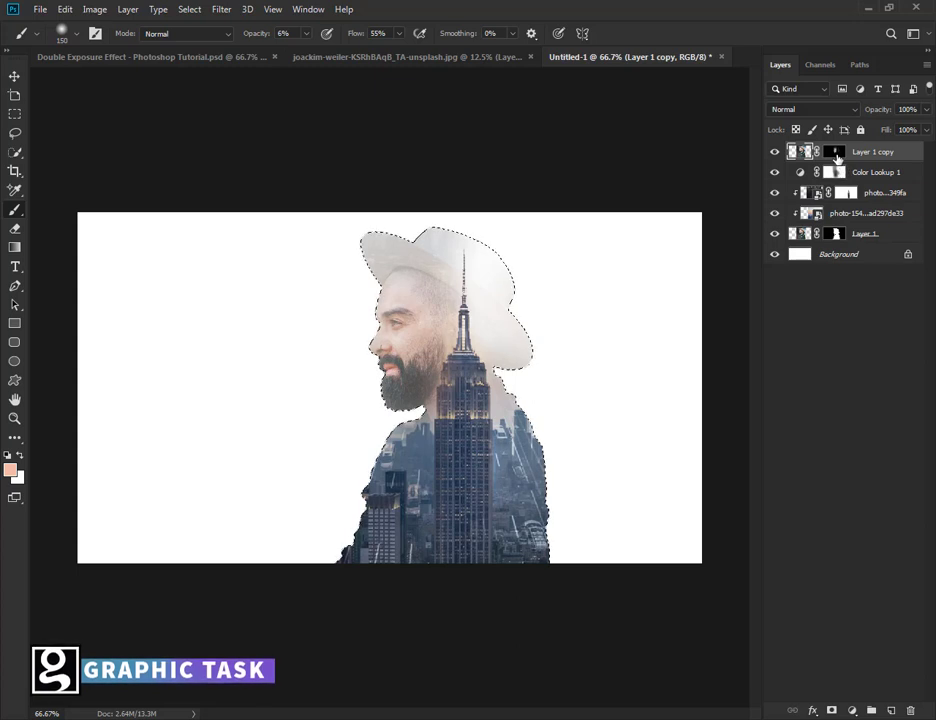
pyautogui.hotkey('ctrl', '\\')
pyautogui.click(20, 455)
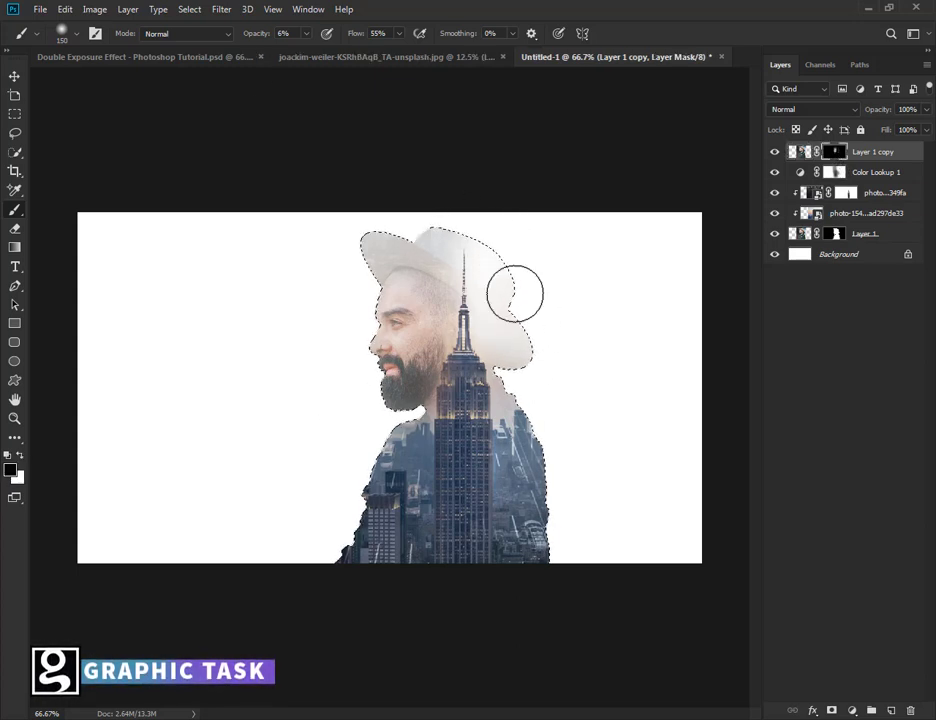
pyautogui.moveTo(256, 33); pyautogui.dragTo(324, 40)
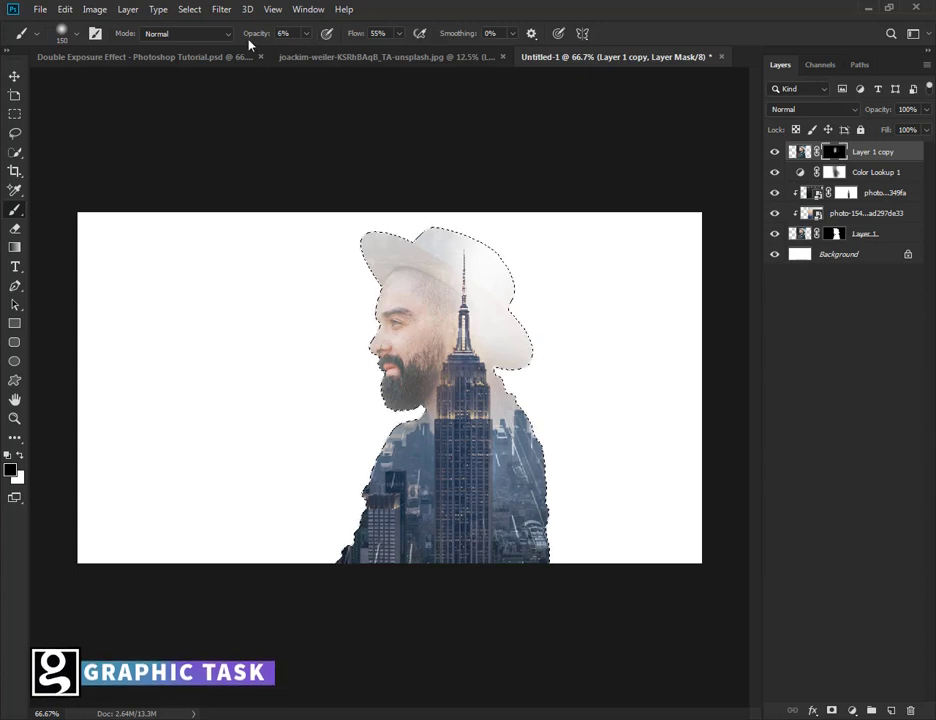
pyautogui.write('68')
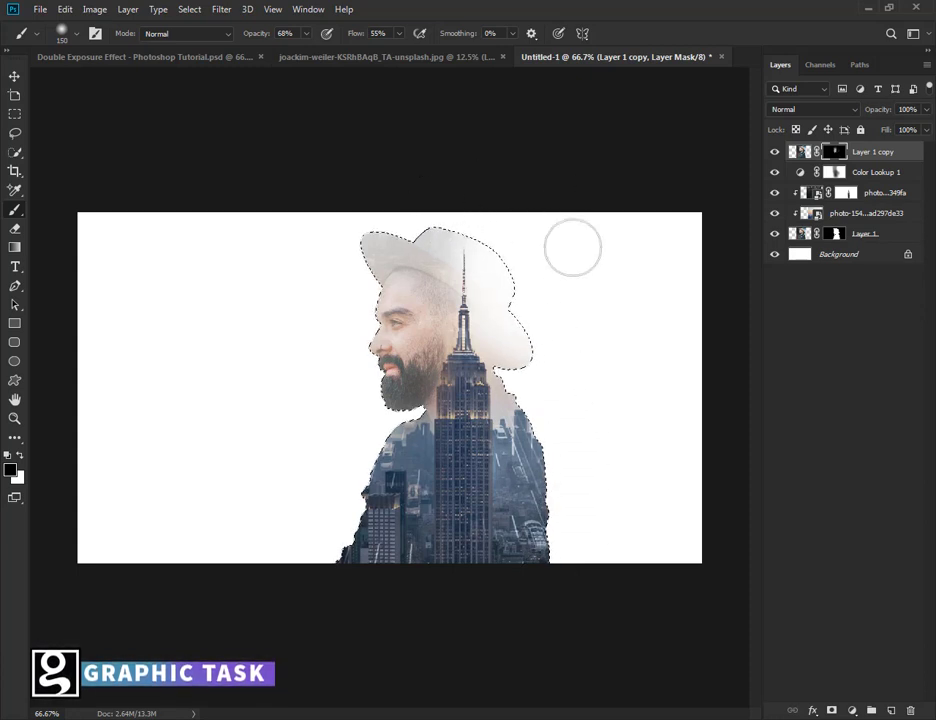
pyautogui.hotkey('ctrl', 'd')
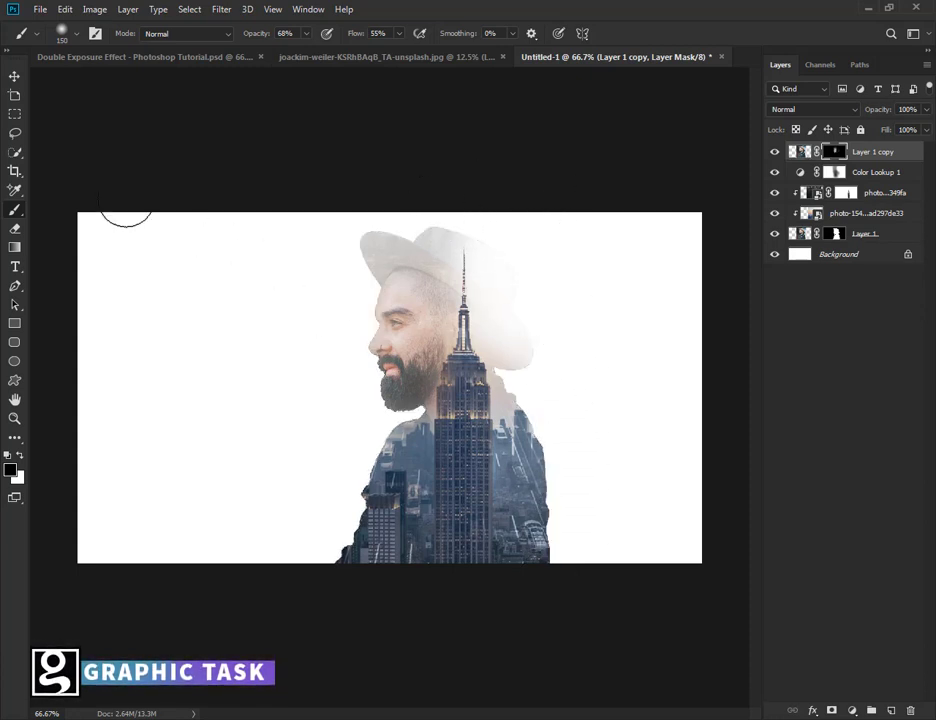
pyautogui.click(14, 77)
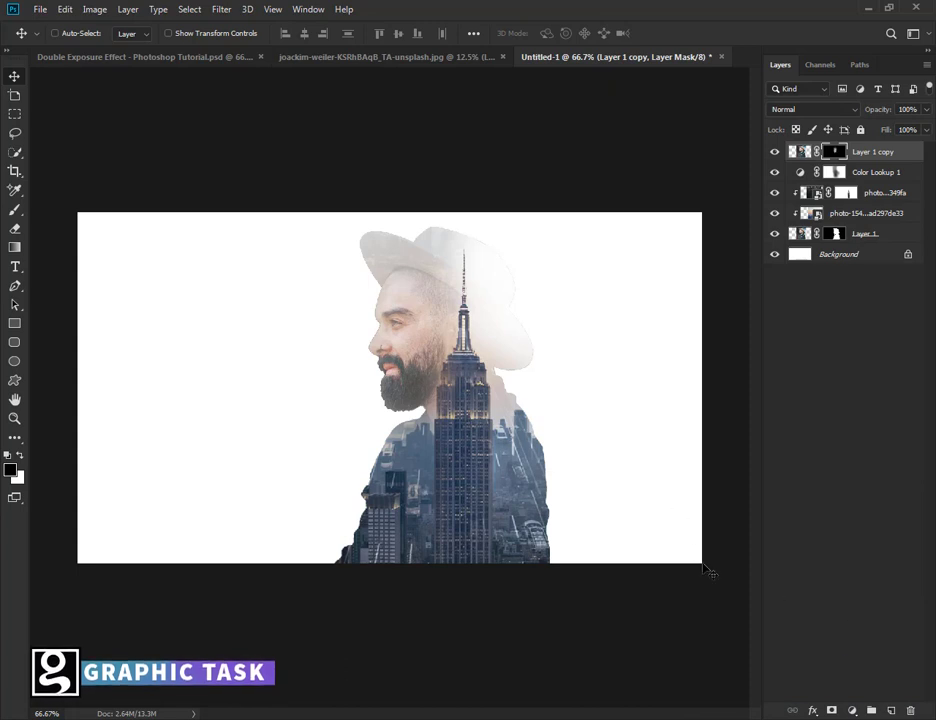
# Add a Color Balance layer with Shadows -29/-16/-2 and Midtones -22/-4/-21
pyautogui.click(851, 711)
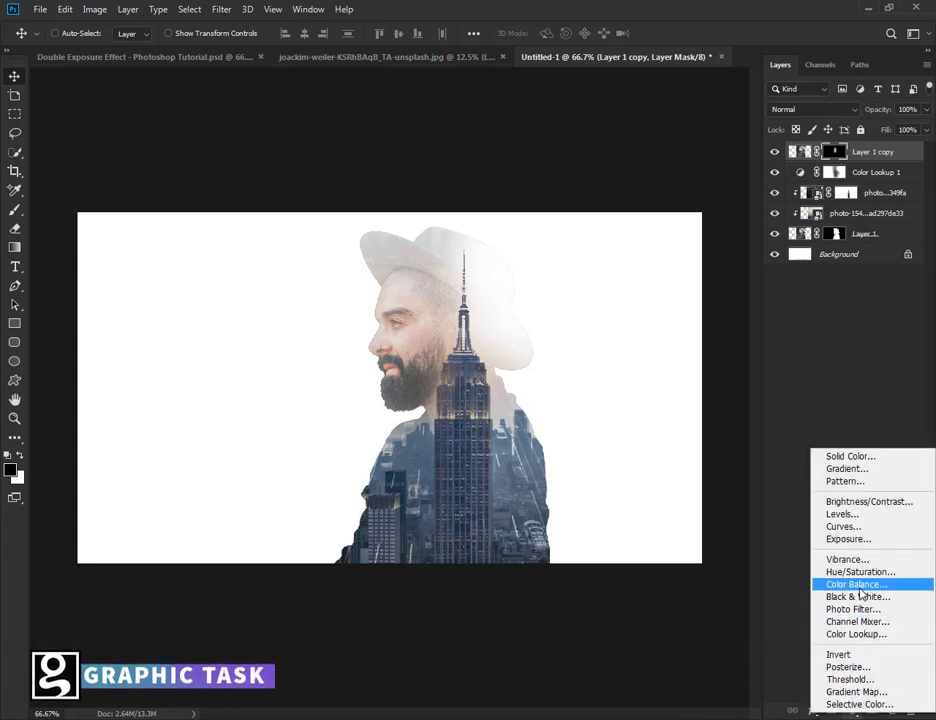
pyautogui.click(857, 524)
pyautogui.click(620, 301)
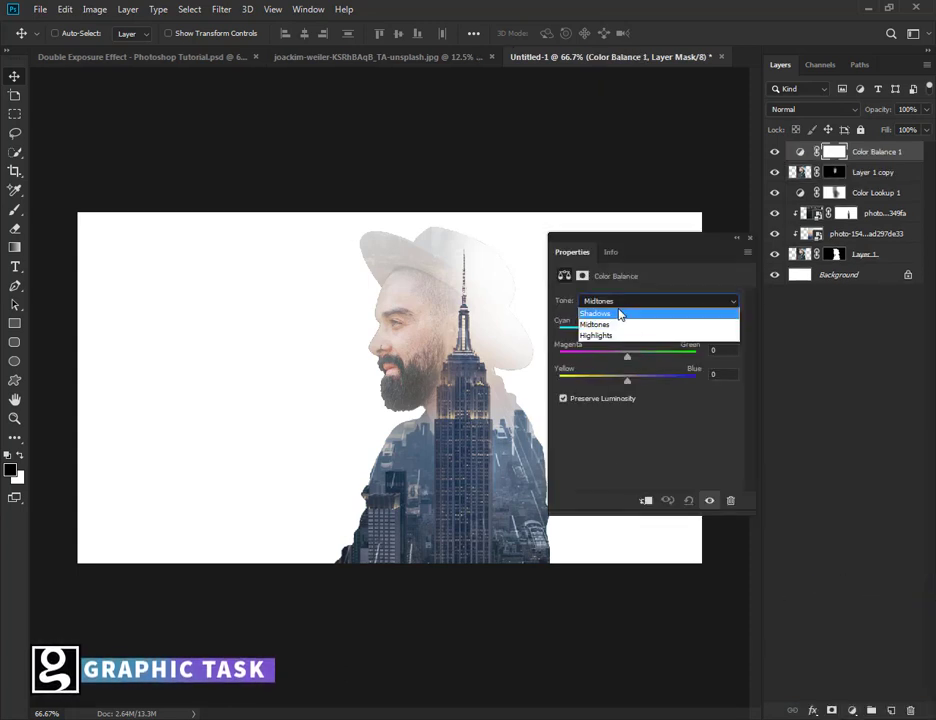
pyautogui.moveTo(626, 336)
pyautogui.mouseDown()
pyautogui.moveTo(608, 333)
pyautogui.moveTo(614, 381)
pyautogui.moveTo(626, 395)
pyautogui.mouseUp()
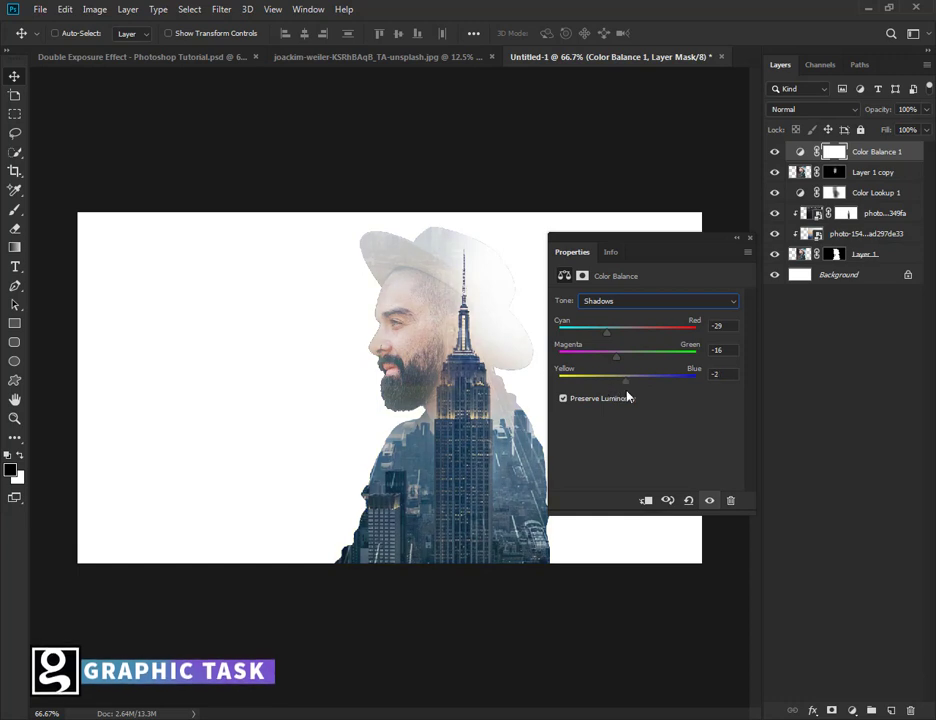
pyautogui.click(661, 304)
pyautogui.click(649, 325)
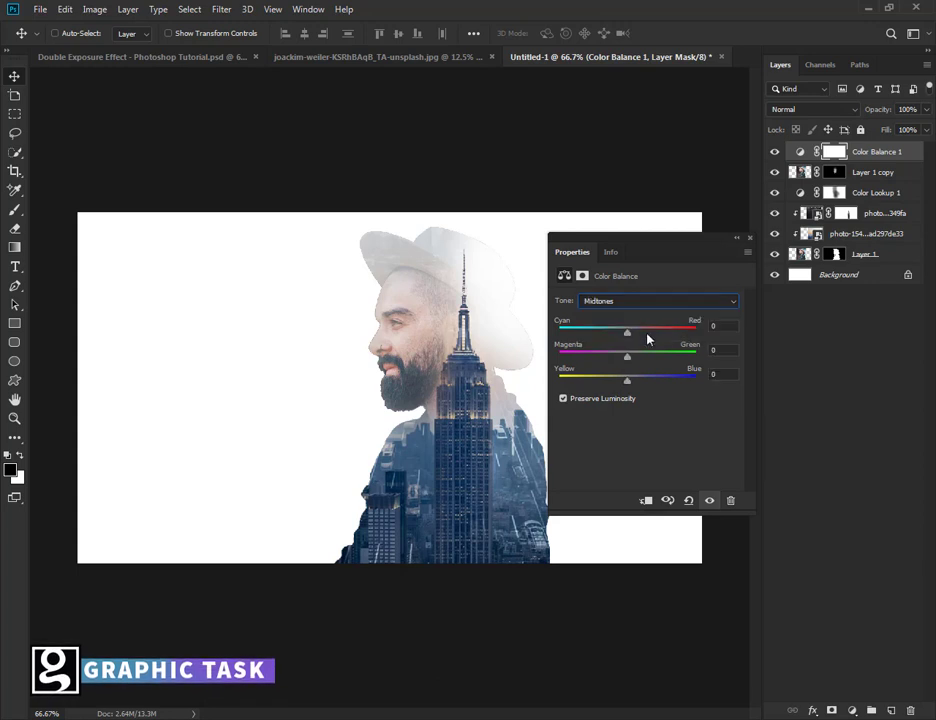
pyautogui.moveTo(629, 339)
pyautogui.mouseDown()
pyautogui.moveTo(612, 339)
pyautogui.moveTo(617, 357)
pyautogui.moveTo(652, 364)
pyautogui.moveTo(619, 382)
pyautogui.mouseUp()
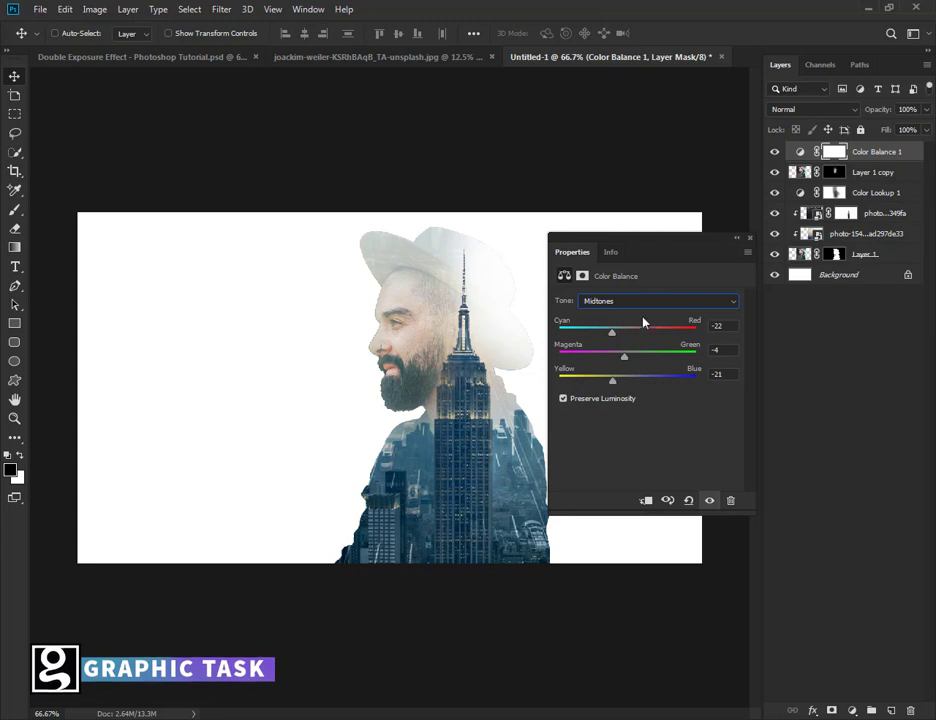
# Set Color Balance Highlights to +3/-2/+7 and close the Properties panel
pyautogui.click(640, 301)
pyautogui.click(628, 336)
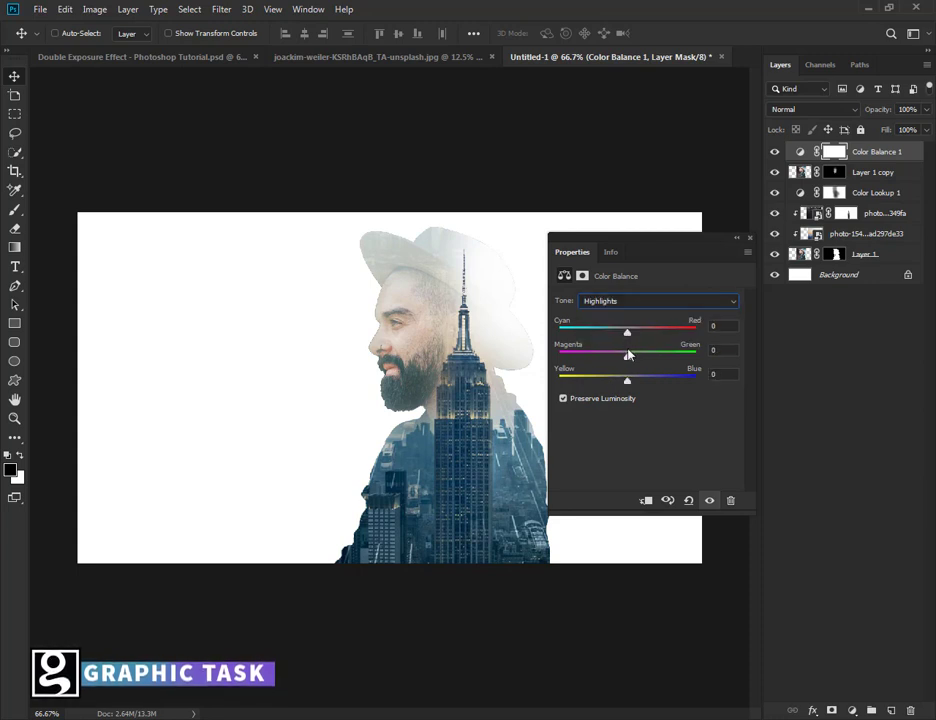
pyautogui.moveTo(628, 355)
pyautogui.mouseDown()
pyautogui.moveTo(642, 357)
pyautogui.moveTo(610, 382)
pyautogui.moveTo(633, 383)
pyautogui.mouseUp()
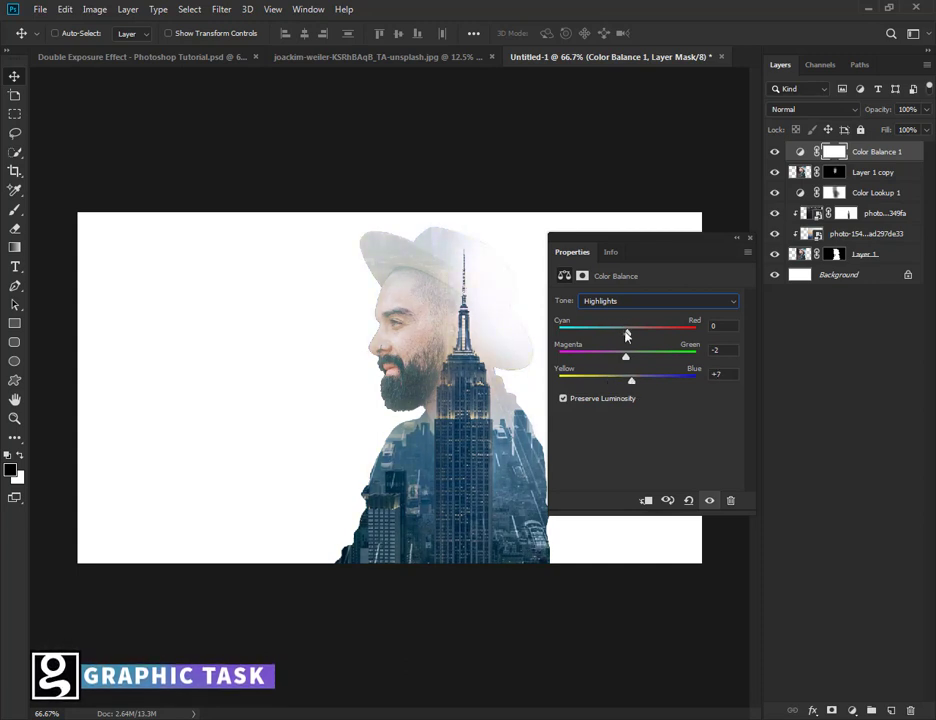
pyautogui.moveTo(626, 336)
pyautogui.mouseDown()
pyautogui.moveTo(652, 341)
pyautogui.moveTo(630, 341)
pyautogui.mouseUp()
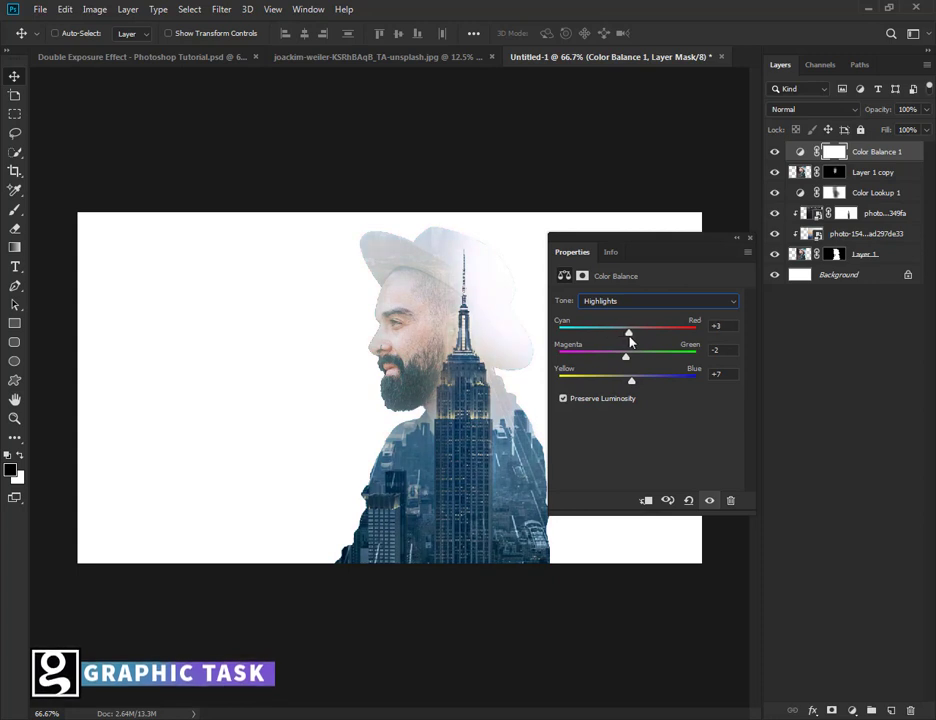
pyautogui.click(750, 238)
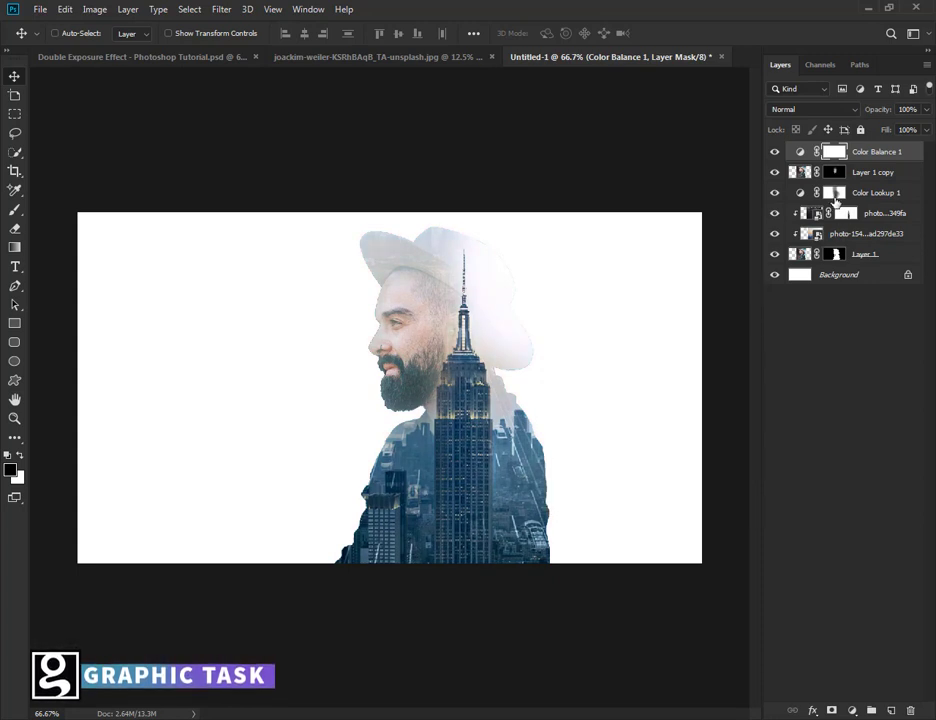
pyautogui.click(835, 194)
# Brush the Layer 1 copy mask to reveal lower-left buildings, the shoulder edge and chest jacket detail
pyautogui.click(15, 209)
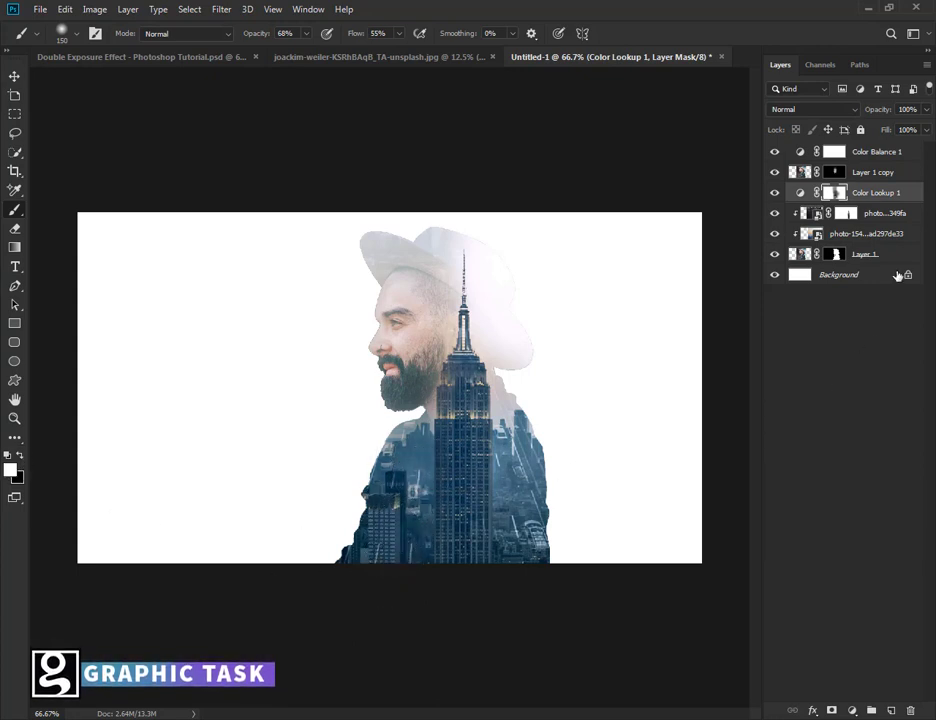
pyautogui.click(834, 172)
pyautogui.moveTo(389, 533); pyautogui.dragTo(418, 464)
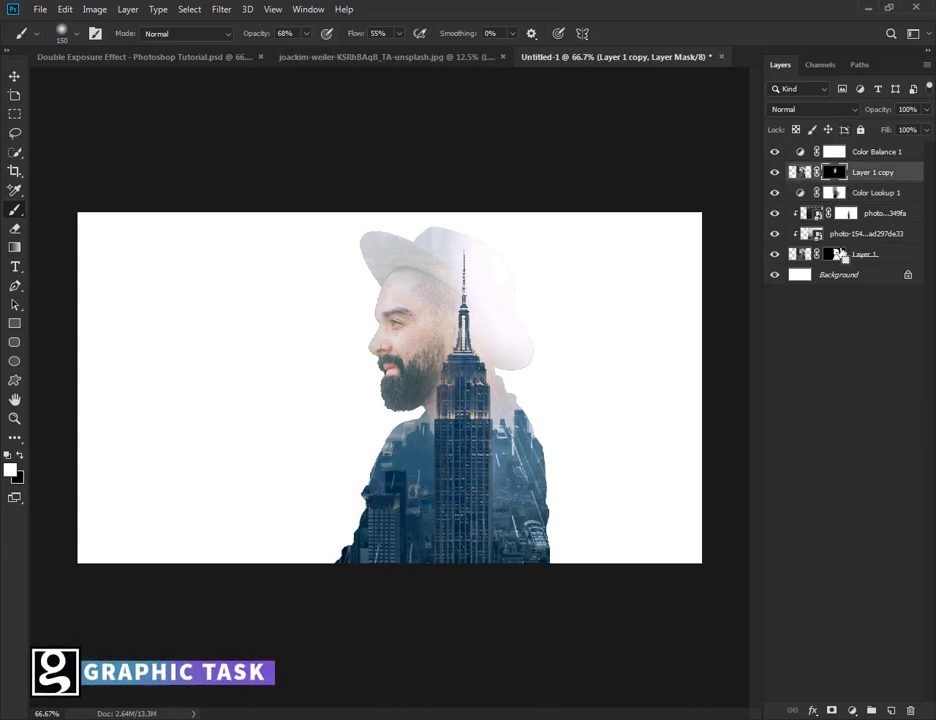
pyautogui.keyDown('ctrl'); pyautogui.click(836, 254); pyautogui.keyUp('ctrl')
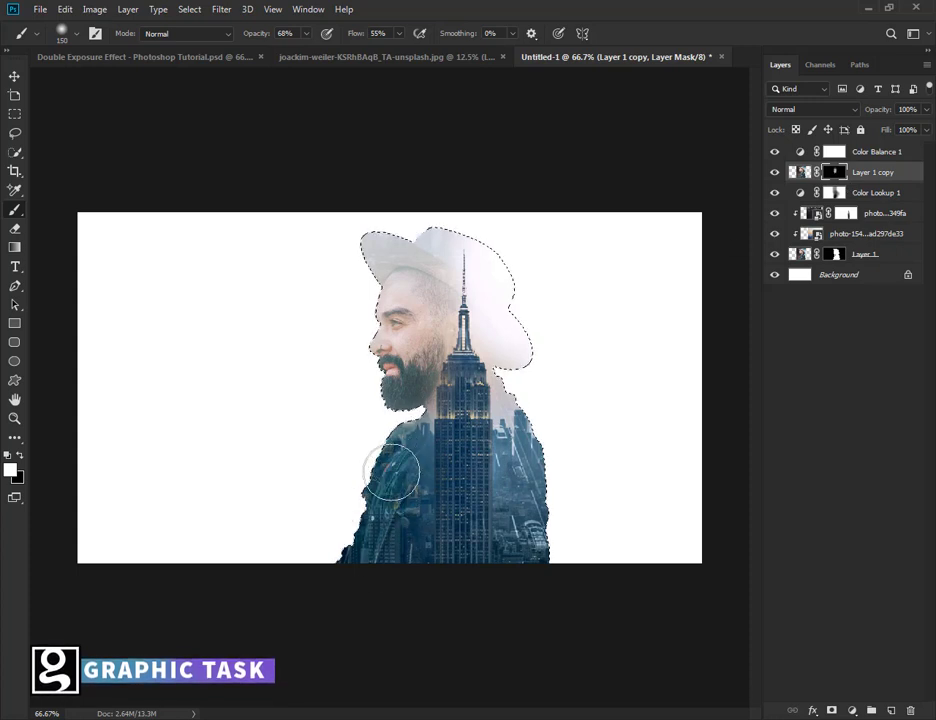
pyautogui.moveTo(391, 470); pyautogui.dragTo(393, 578)
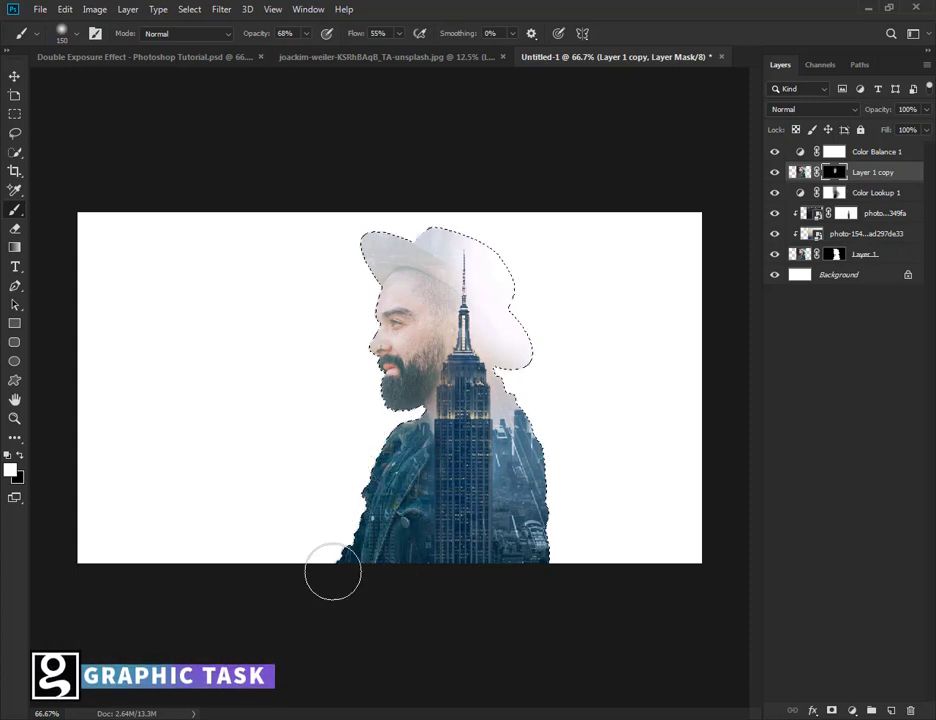
pyautogui.moveTo(333, 572); pyautogui.dragTo(404, 541)
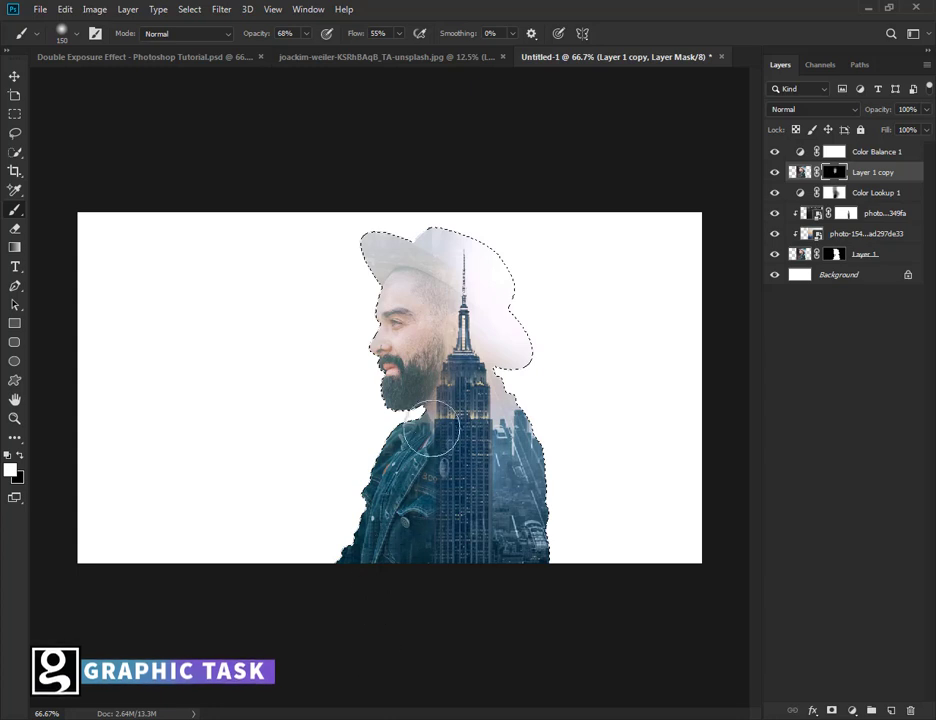
pyautogui.moveTo(445, 440); pyautogui.dragTo(409, 544)
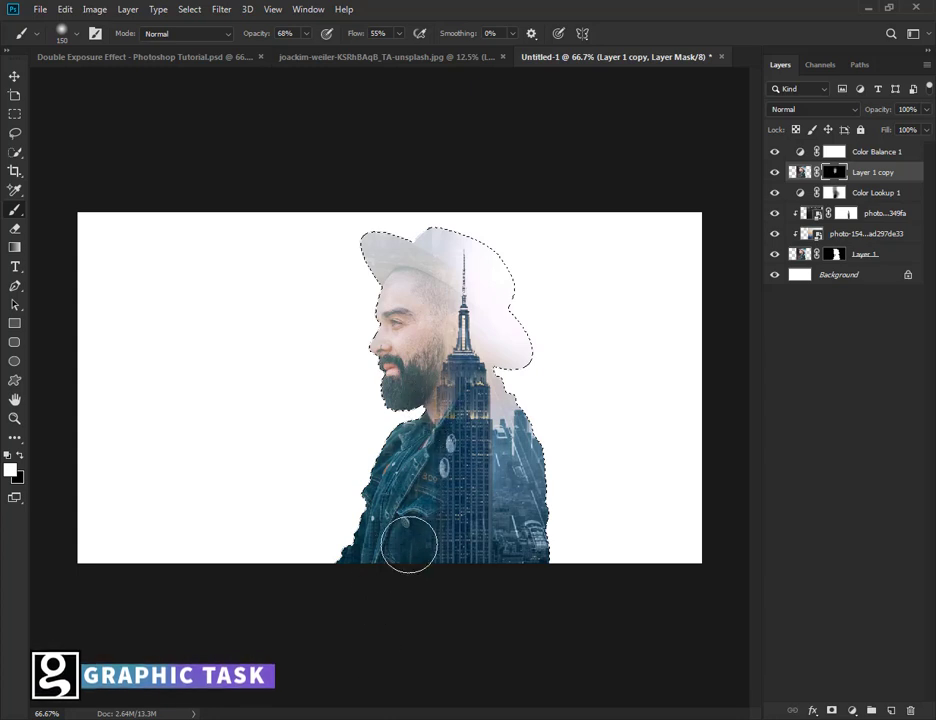
# Alternate black and white at 29% opacity to blend the jacket into the city texture, then deselect
pyautogui.click(21, 455)
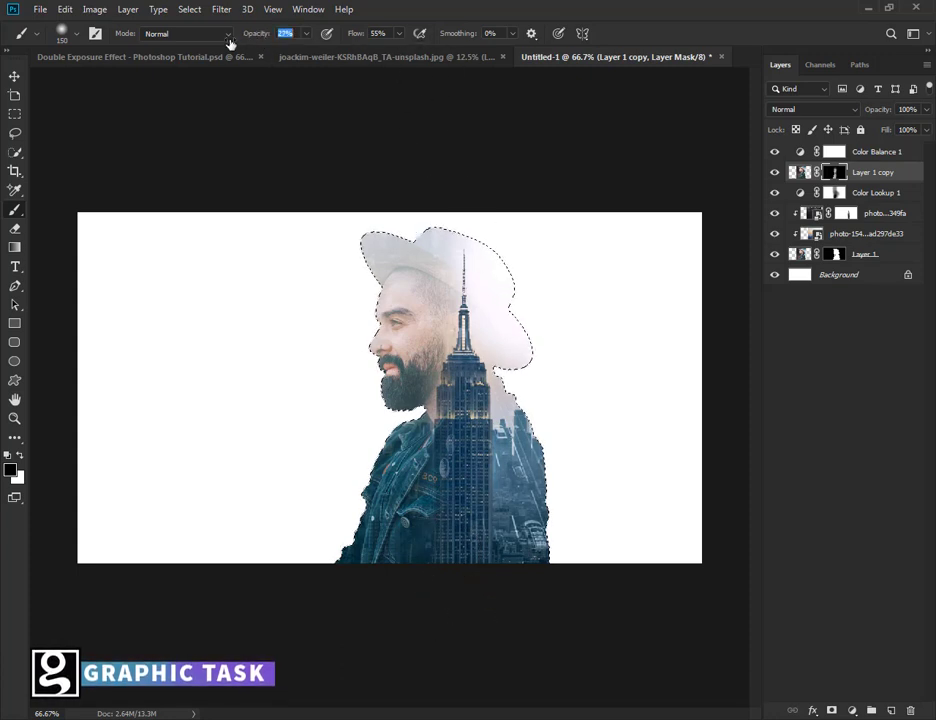
pyautogui.moveTo(425, 425); pyautogui.dragTo(380, 478)
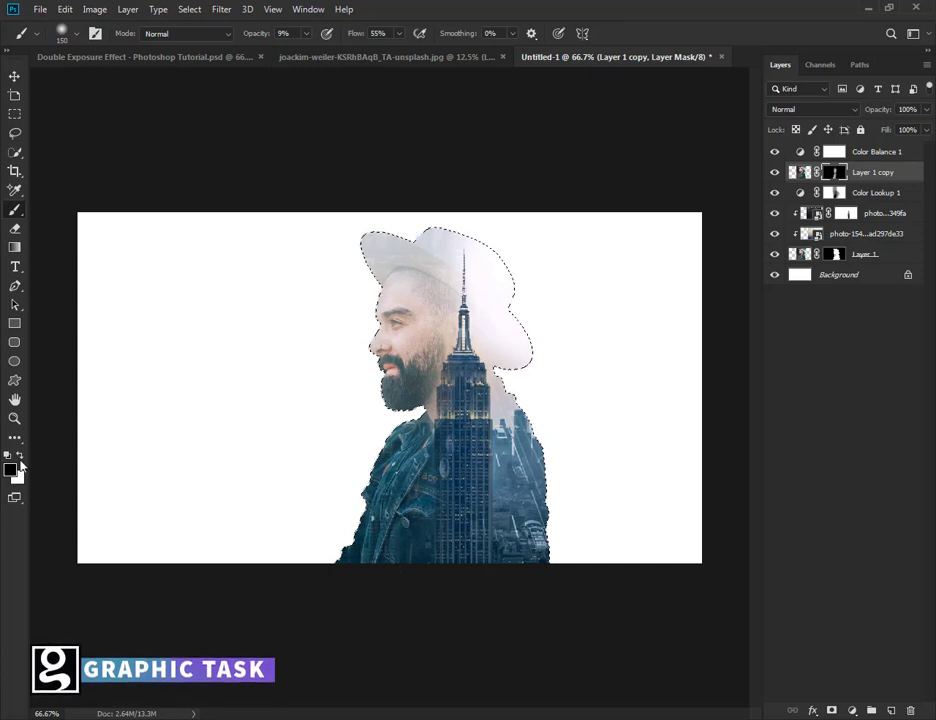
pyautogui.press('x')
pyautogui.moveTo(403, 505); pyautogui.dragTo(407, 544)
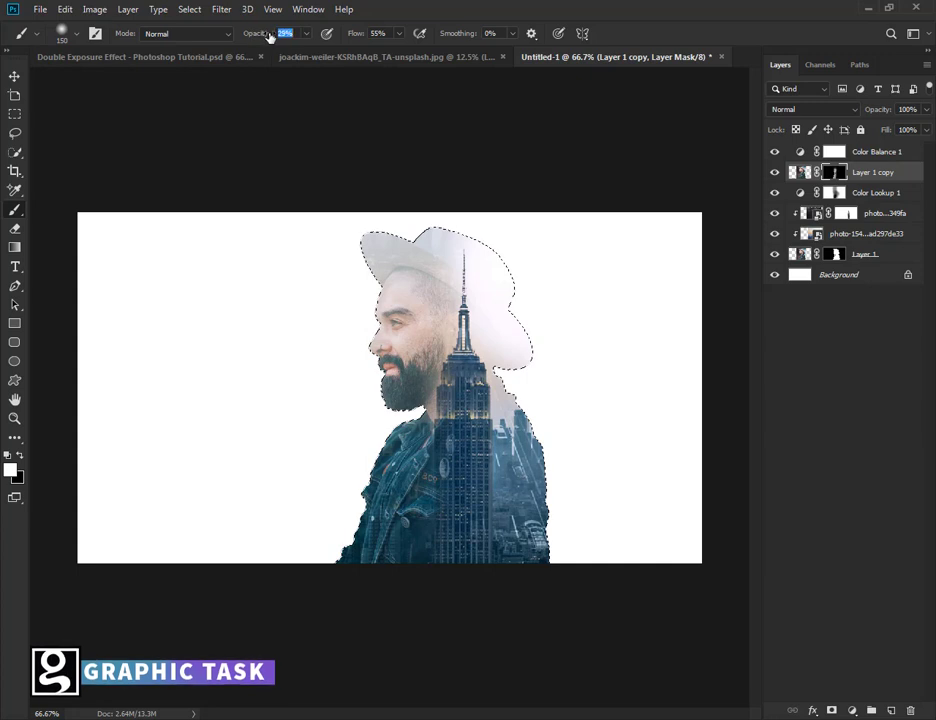
pyautogui.press('Return')
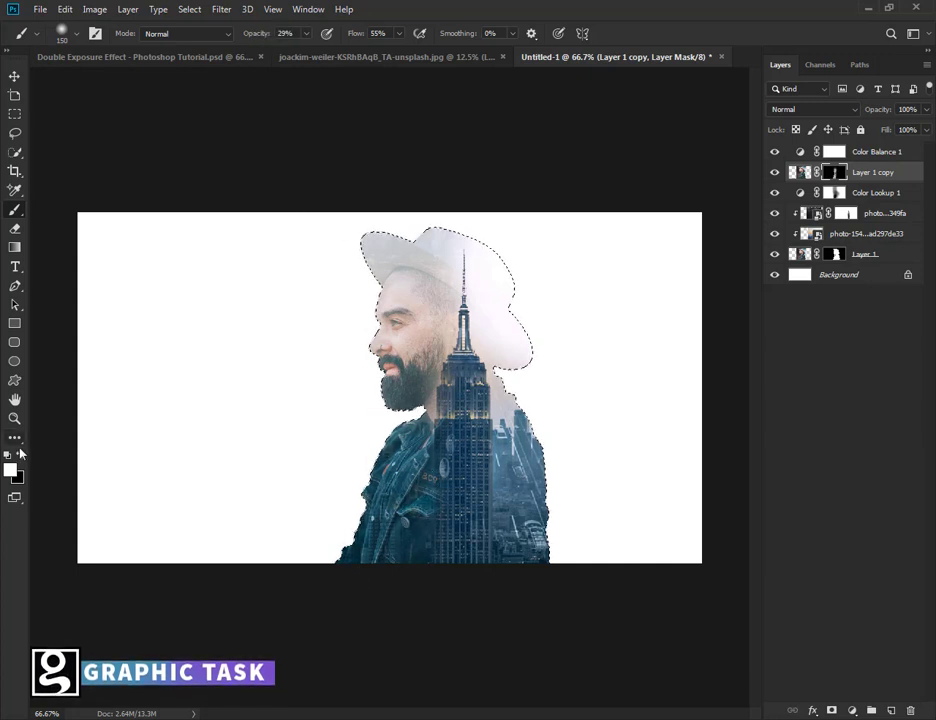
pyautogui.press('x')
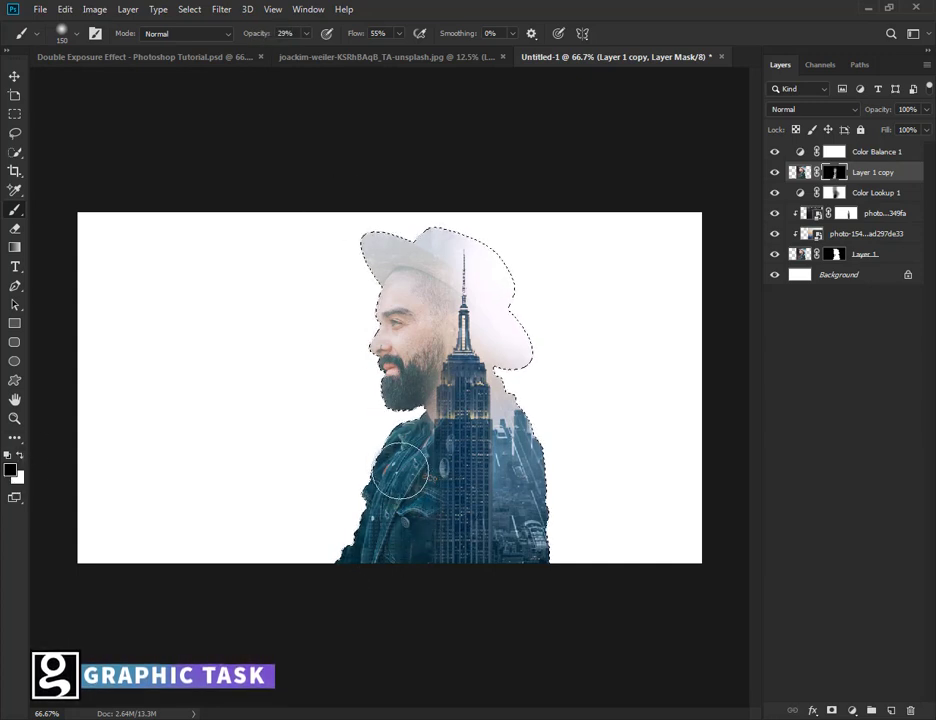
pyautogui.moveTo(400, 470)
pyautogui.mouseDown()
pyautogui.moveTo(382, 547)
pyautogui.moveTo(418, 460)
pyautogui.moveTo(397, 533)
pyautogui.mouseUp()
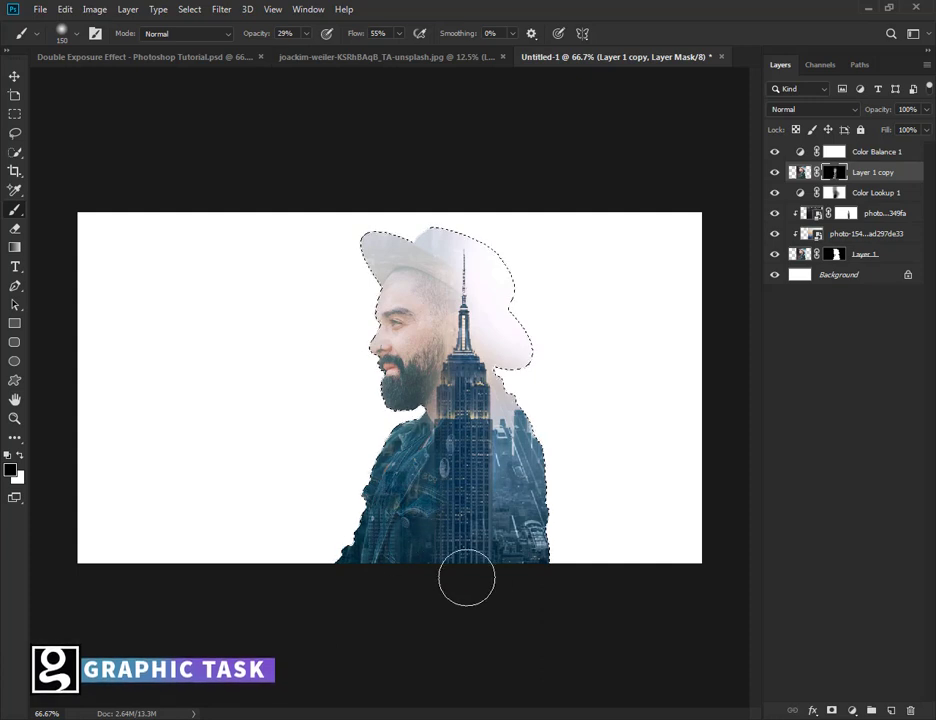
pyautogui.hotkey('ctrl', 'd')
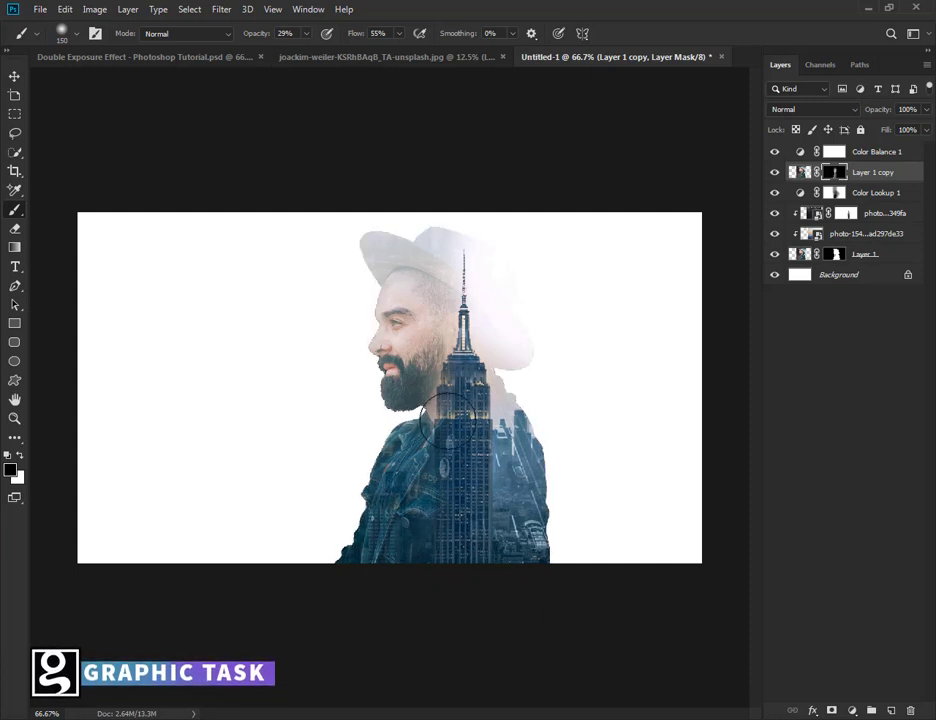
pyautogui.click(14, 75)
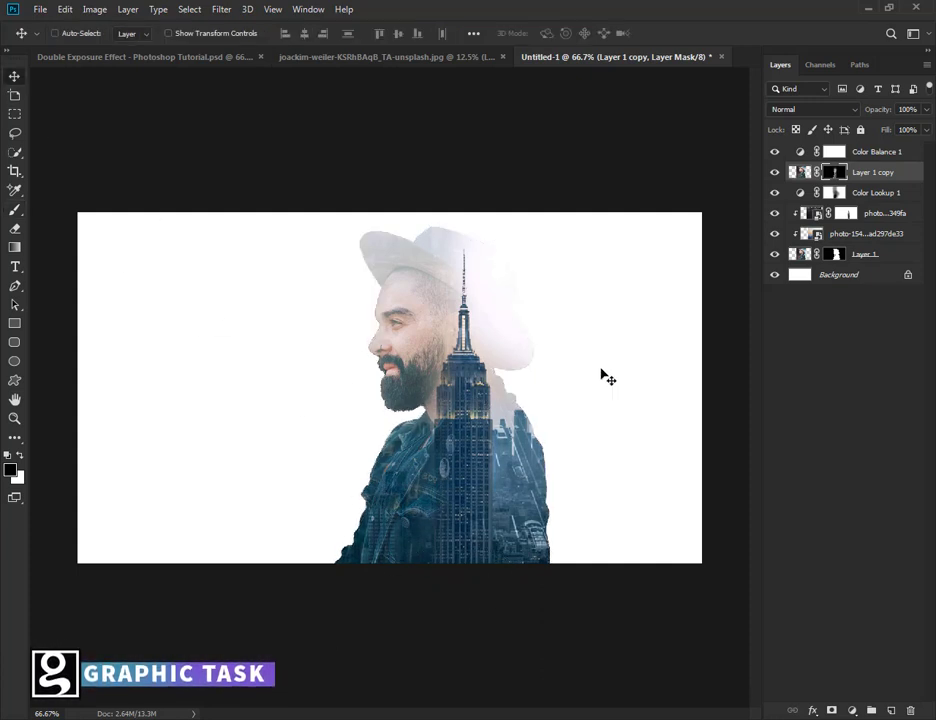
pyautogui.click(872, 153)
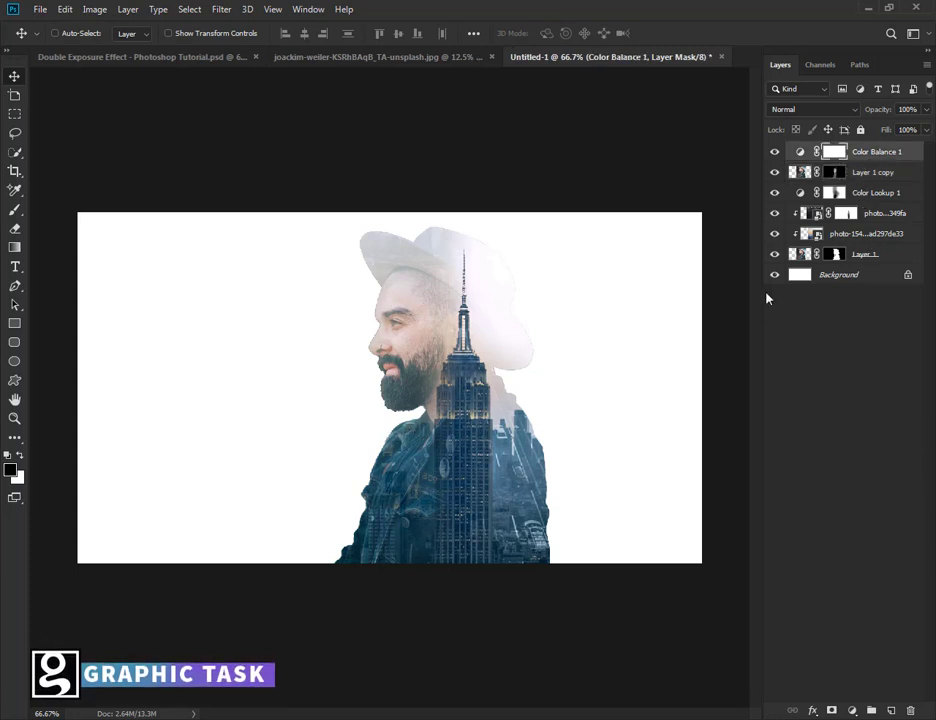
# Add a Solid Color fill layer in grey #d7d7d7 directly above the Background
pyautogui.click(834, 276)
pyautogui.click(852, 710)
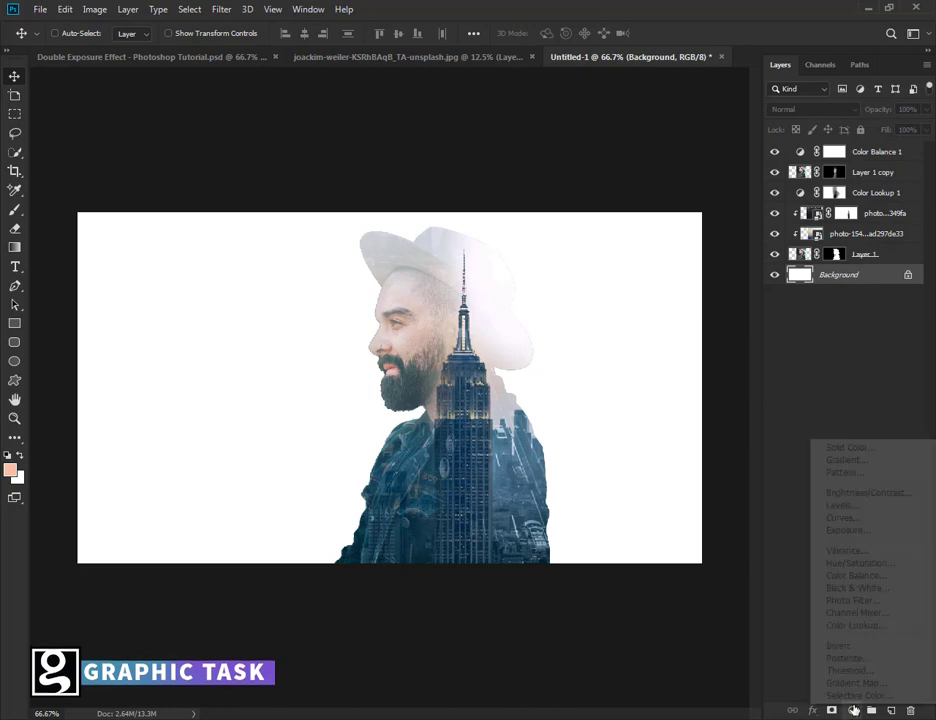
pyautogui.click(843, 447)
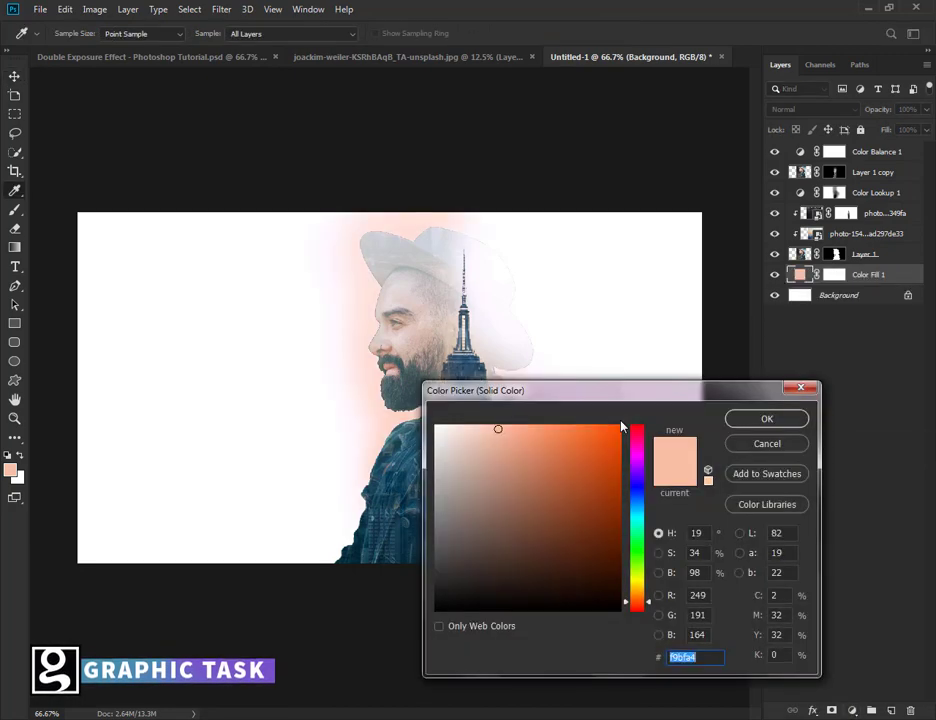
pyautogui.click(438, 441)
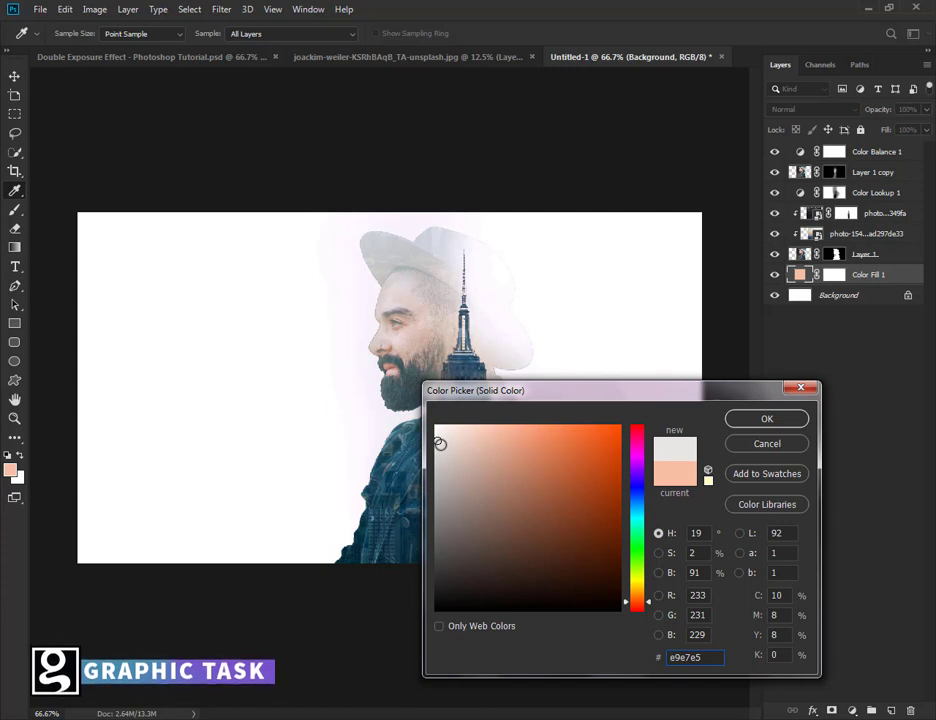
pyautogui.moveTo(438, 441); pyautogui.dragTo(435, 523)
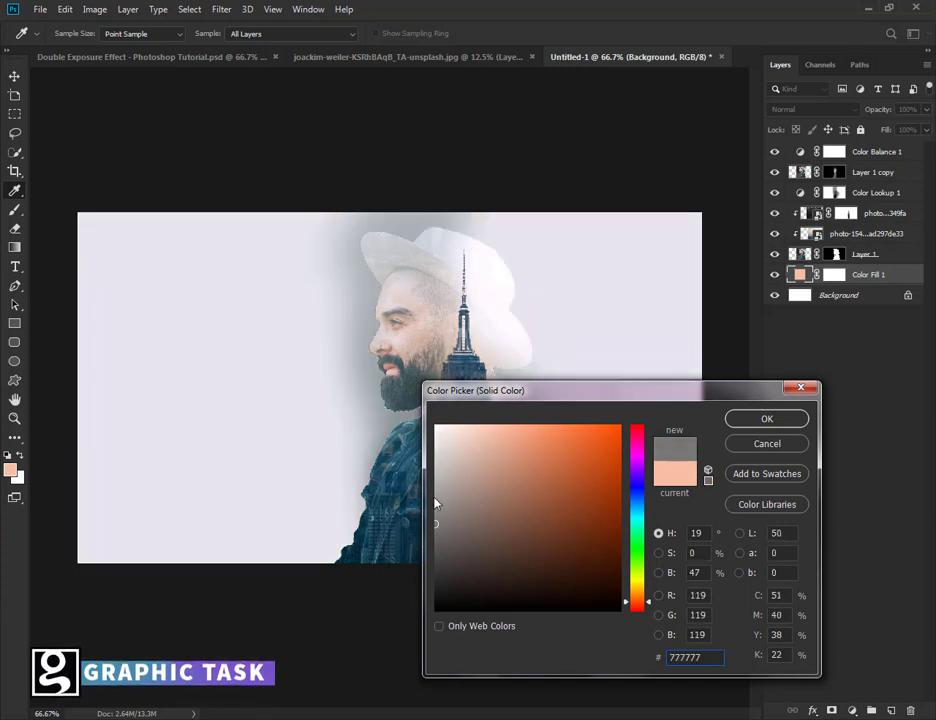
pyautogui.click(440, 451)
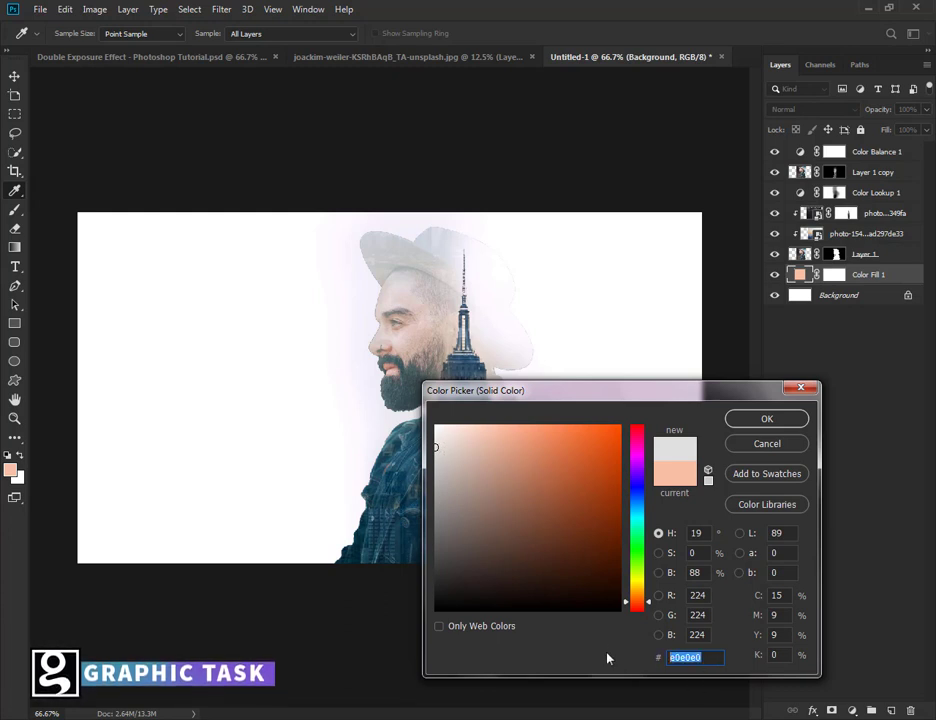
pyautogui.write('d7d7')
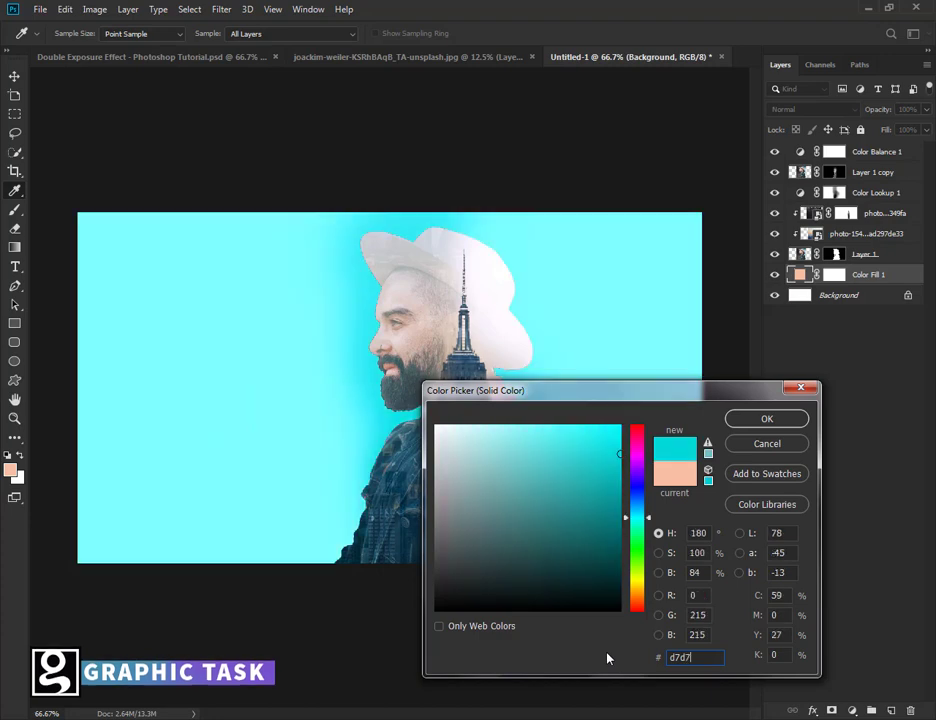
pyautogui.write('d7')
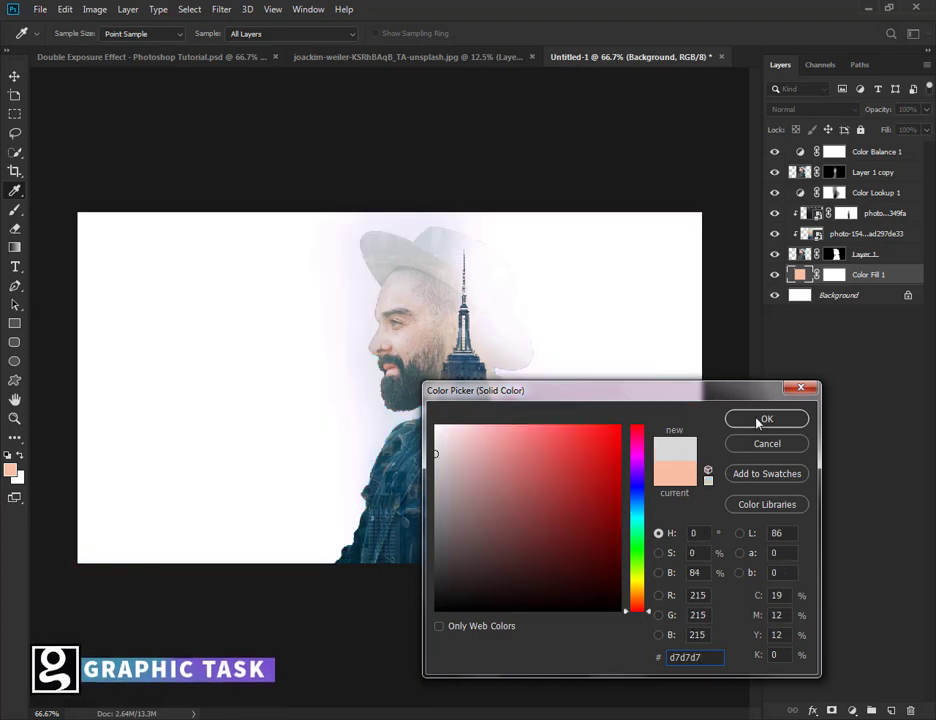
pyautogui.press('Return')
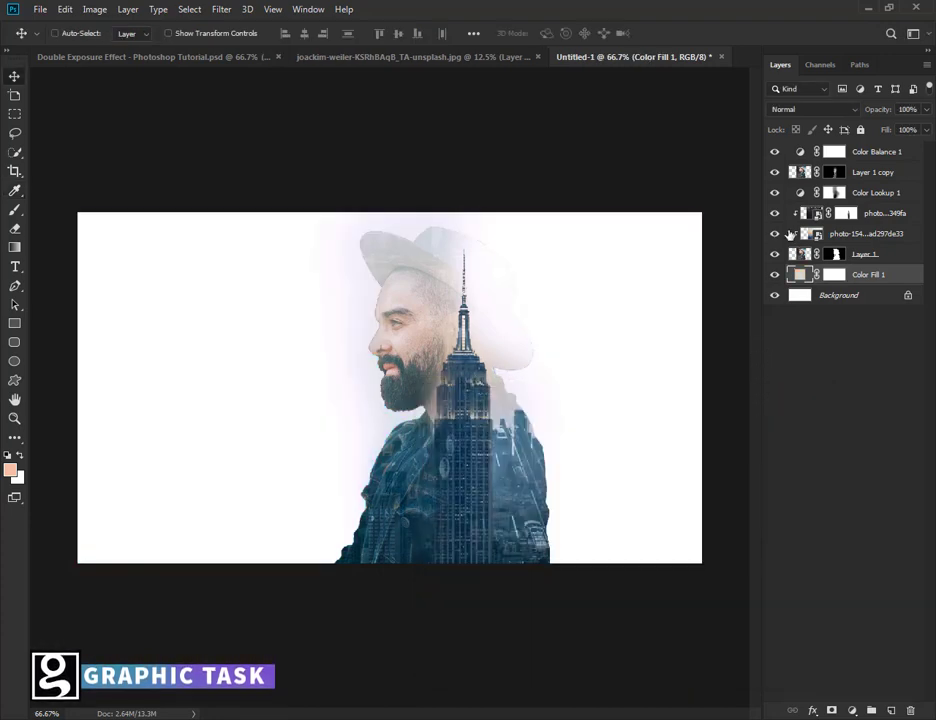
pyautogui.click(775, 192)
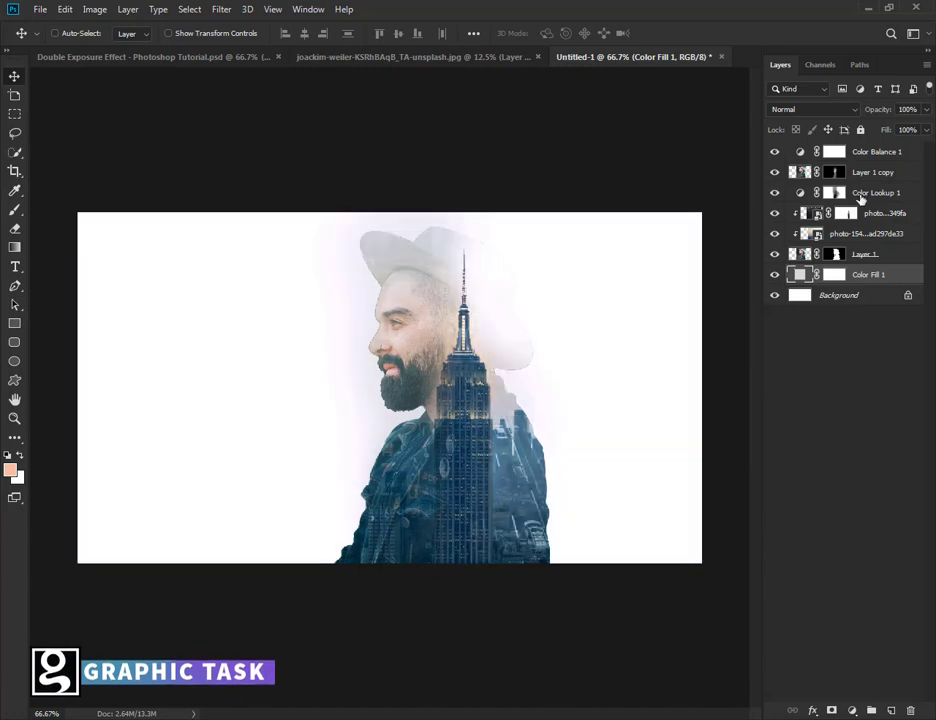
# Clip Color Lookup 1 to the layer below, release it again, and show Color Balance 1
pyautogui.rightClick(902, 194)
pyautogui.click(754, 389)
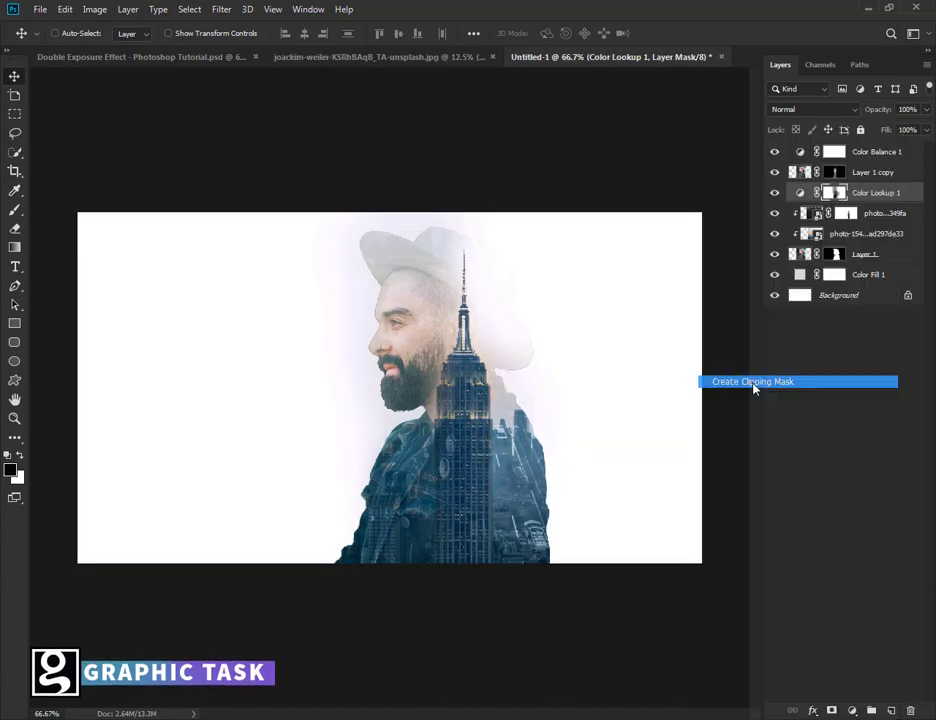
pyautogui.keyDown('alt'); pyautogui.click(792, 178); pyautogui.keyUp('alt')
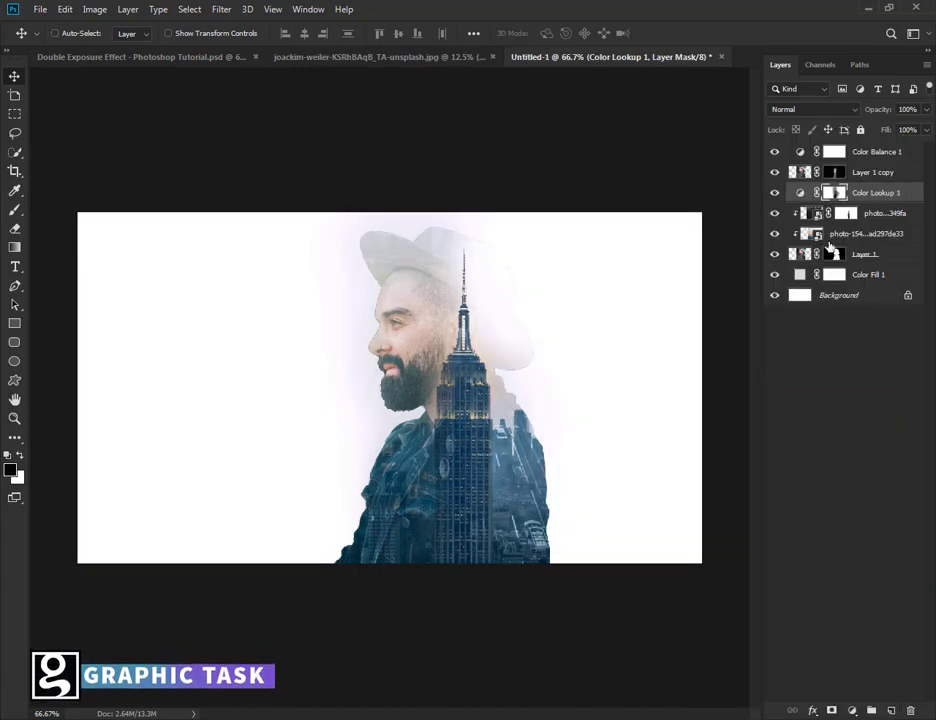
pyautogui.click(776, 152)
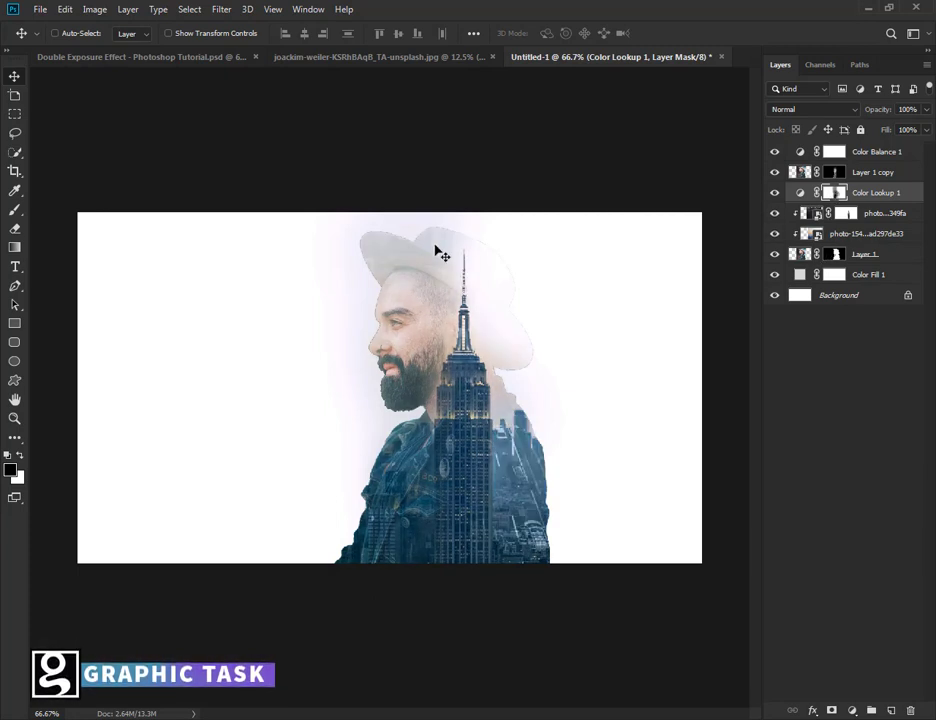
# Paint the Color Lookup 1 mask with a black brush at 100% opacity to even the haze beside the face
pyautogui.click(15, 209)
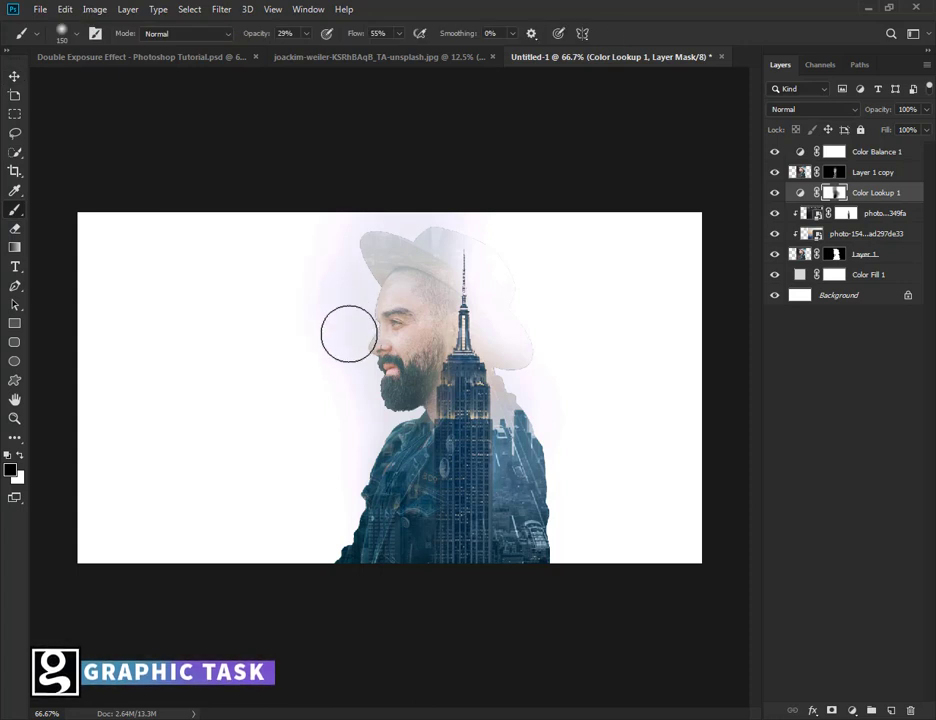
pyautogui.click(20, 455)
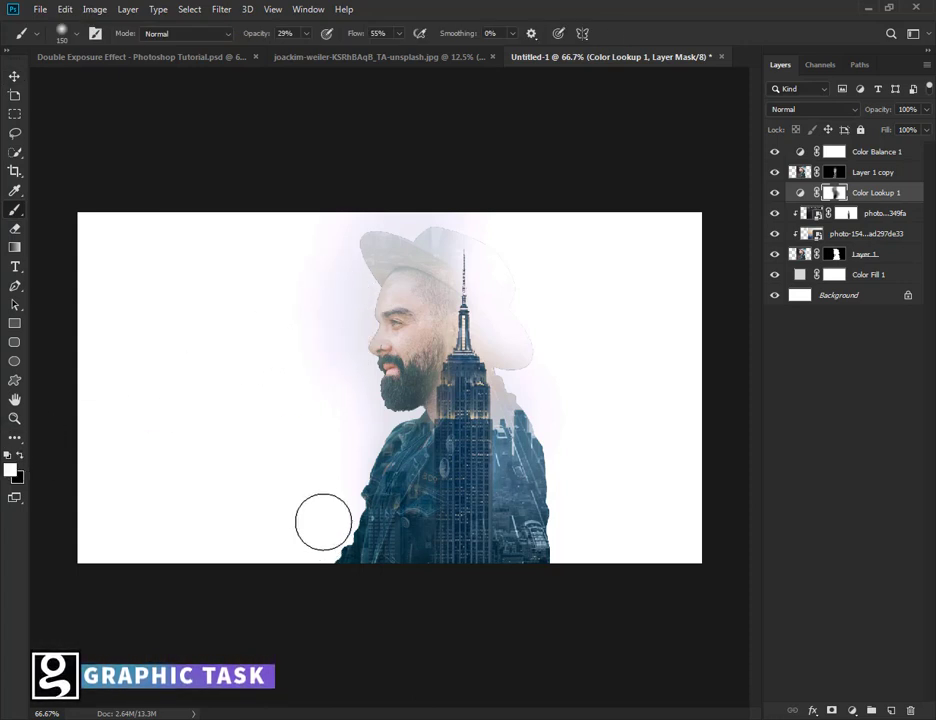
pyautogui.click(20, 456)
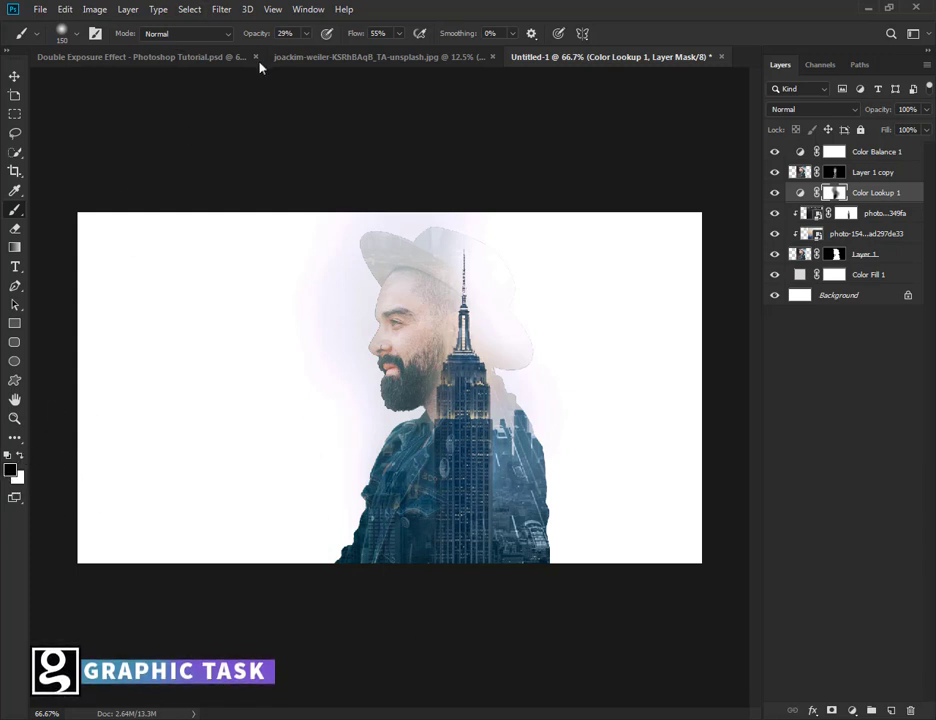
pyautogui.moveTo(254, 38); pyautogui.dragTo(325, 38)
pyautogui.moveTo(334, 382); pyautogui.dragTo(340, 340)
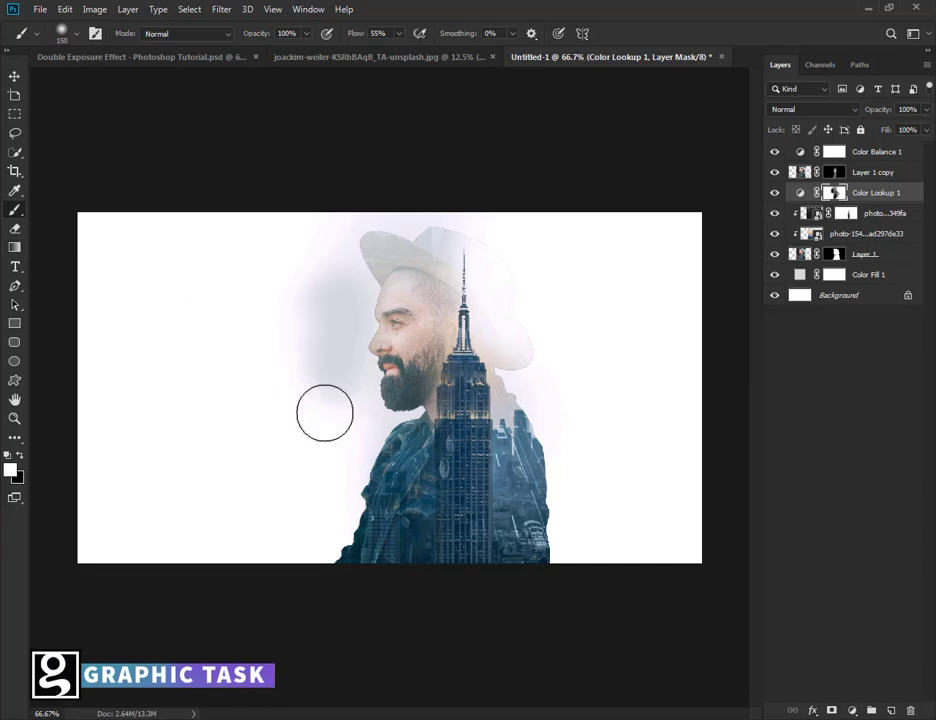
pyautogui.moveTo(324, 413); pyautogui.dragTo(313, 317)
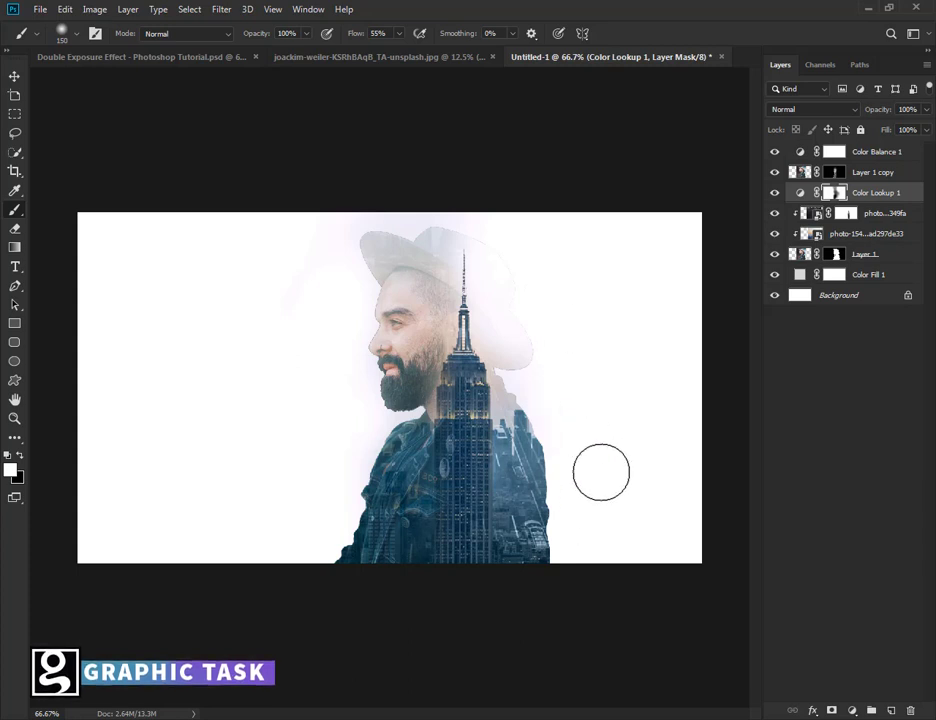
pyautogui.click(16, 78)
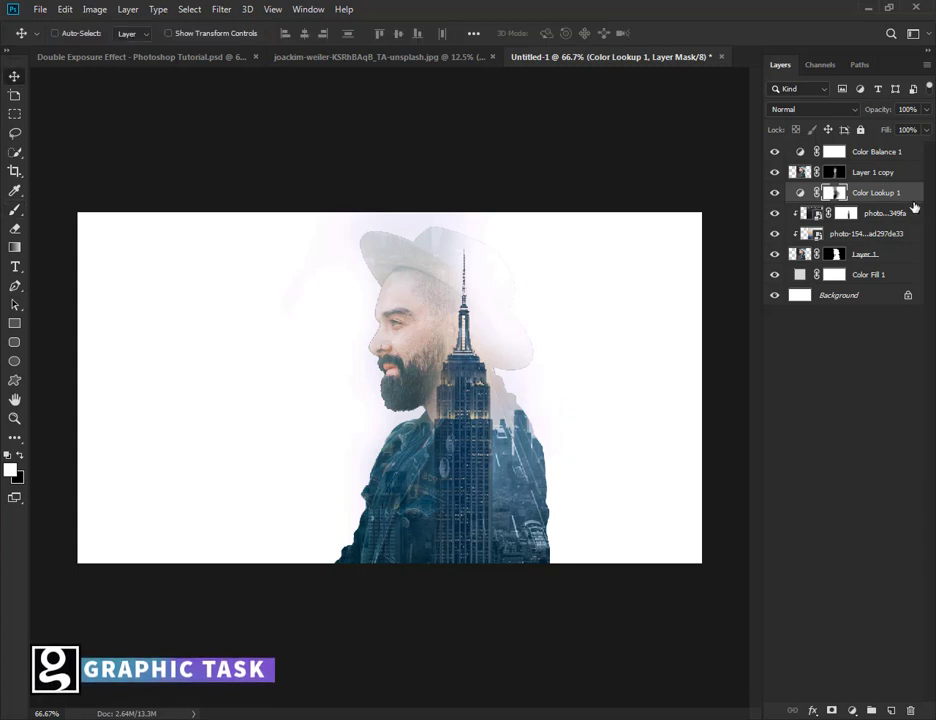
# Add a new empty Layer 2 above Color Balance 1, cancelling an Apply Image attempt
pyautogui.click(867, 157)
pyautogui.click(892, 710)
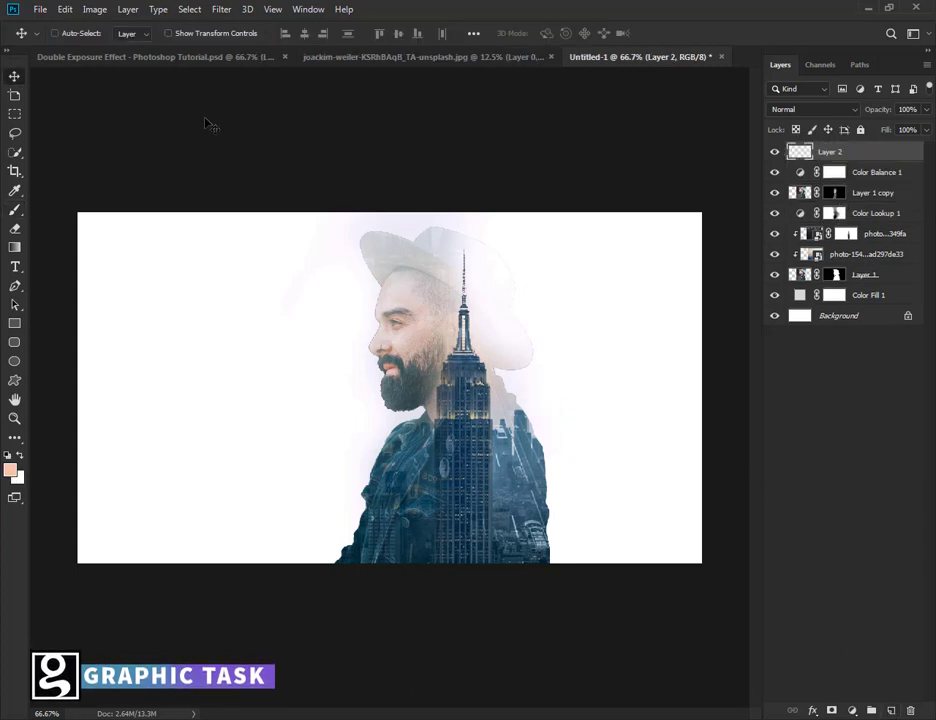
pyautogui.click(98, 9)
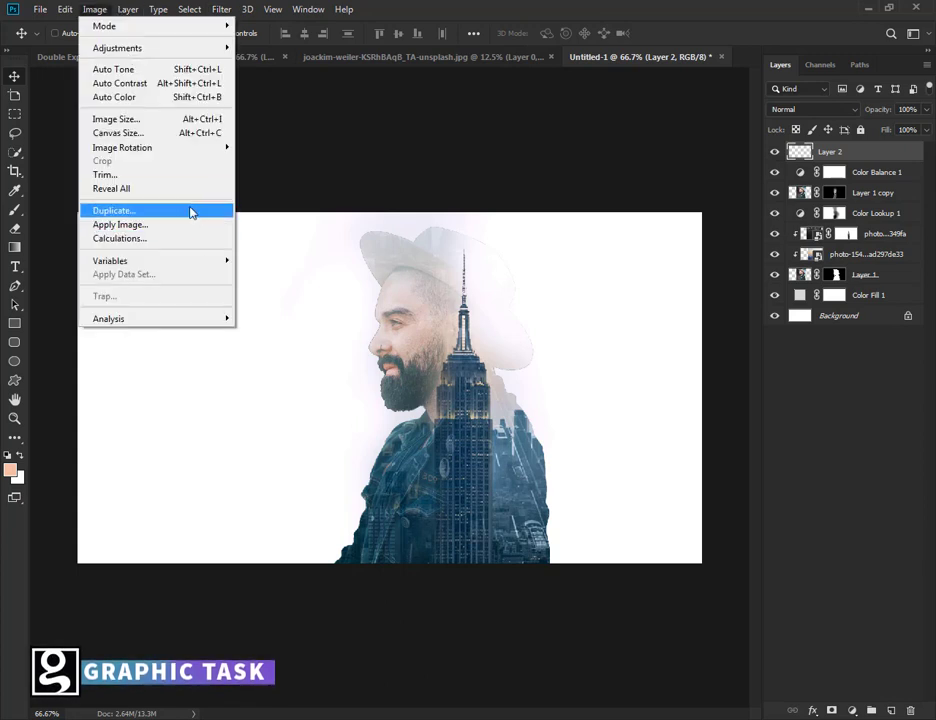
pyautogui.click(195, 225)
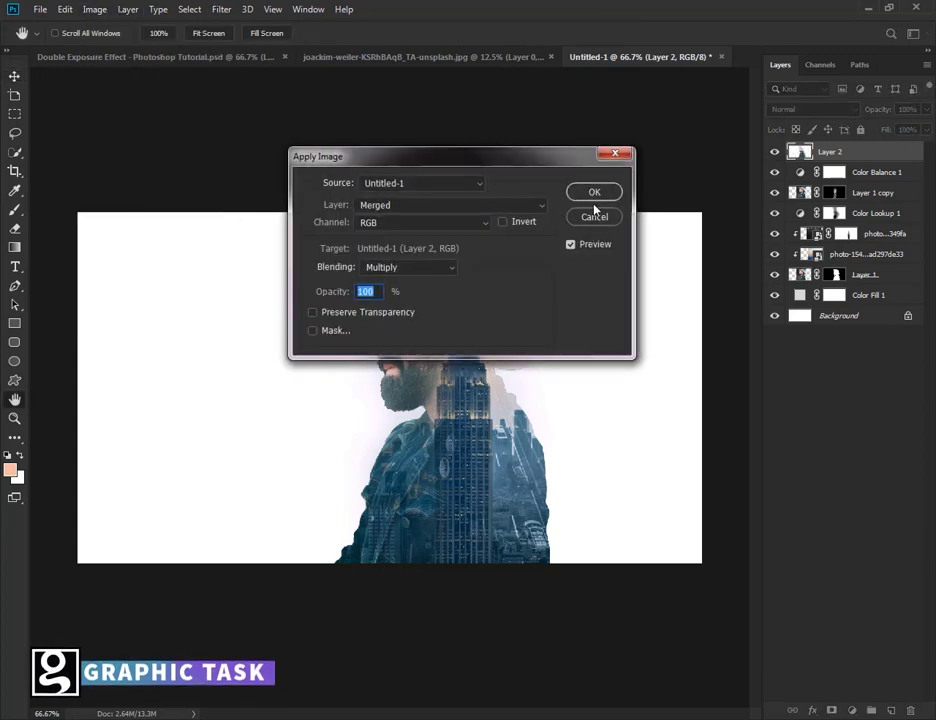
pyautogui.click(593, 215)
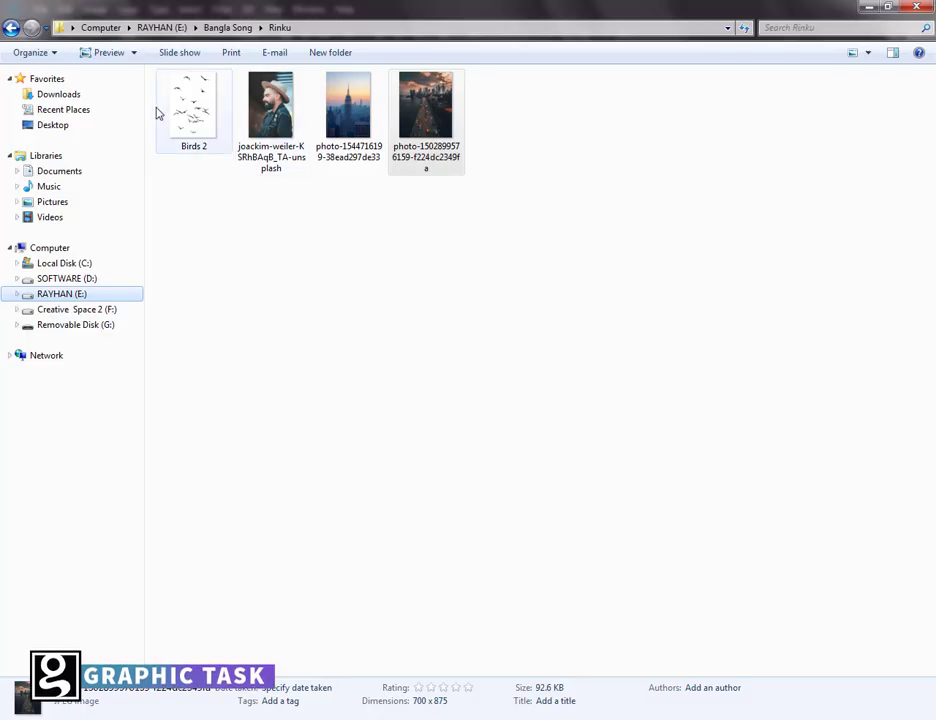
# Place the birds image, rasterize it, and delete its white background selected with the Magic Wand
pyautogui.moveTo(157, 108)
pyautogui.mouseDown()
pyautogui.moveTo(205, 150)
pyautogui.moveTo(518, 715)
pyautogui.moveTo(321, 363)
pyautogui.mouseUp()
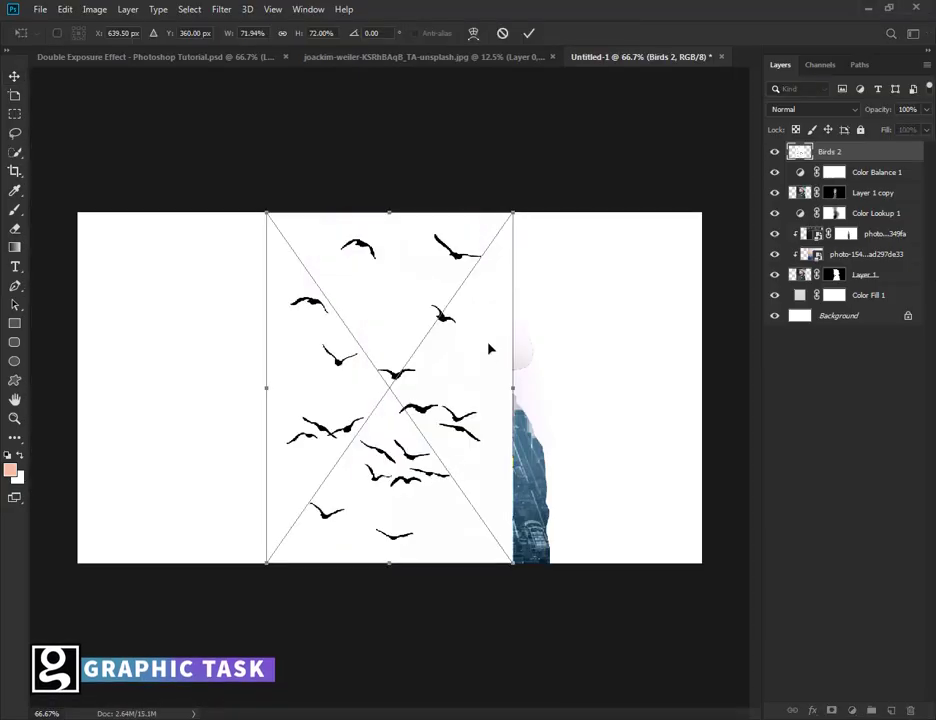
pyautogui.click(530, 33)
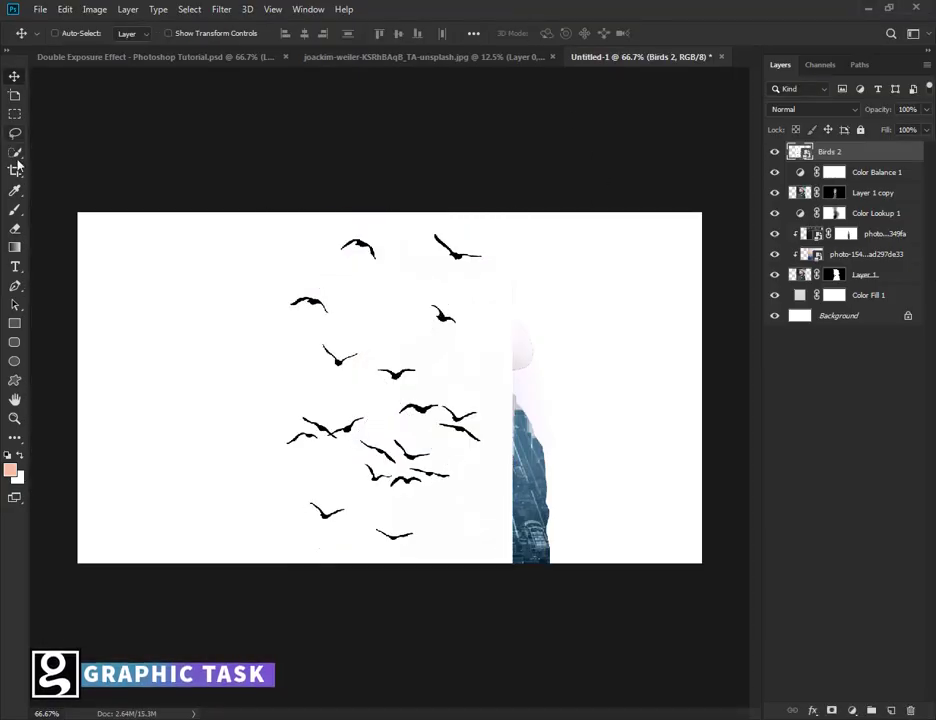
pyautogui.moveTo(17, 153); pyautogui.dragTo(62, 169)
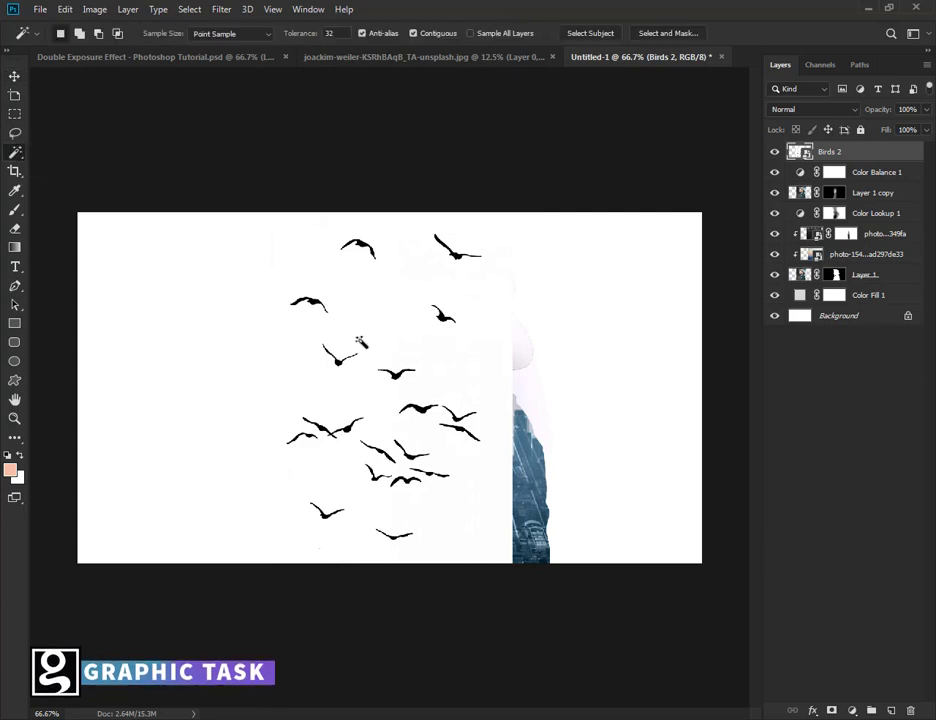
pyautogui.click(353, 297)
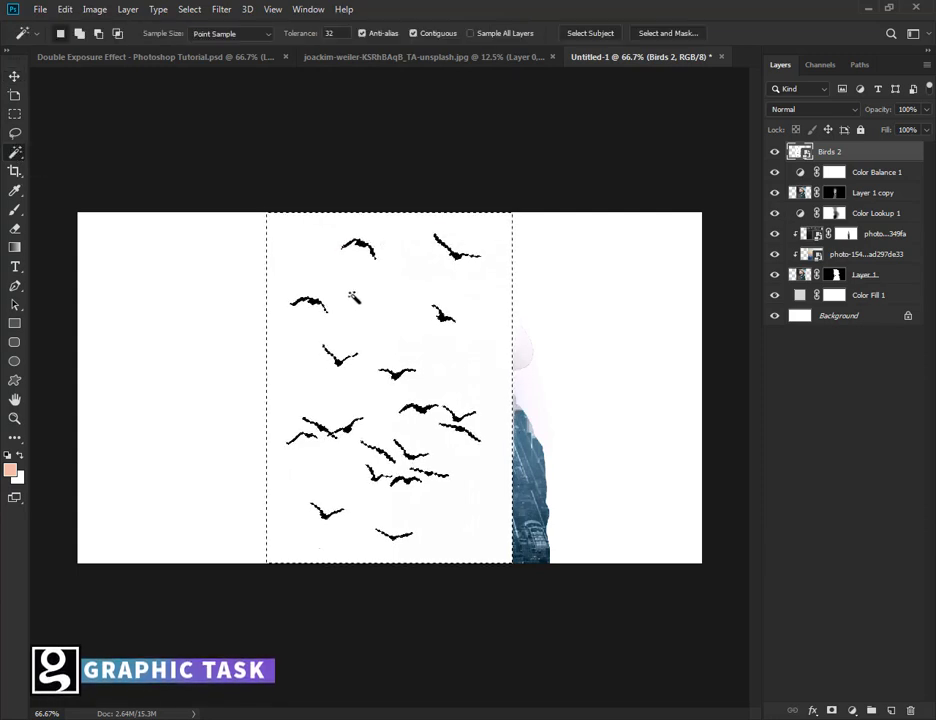
pyautogui.press('Delete')
pyautogui.click(430, 273)
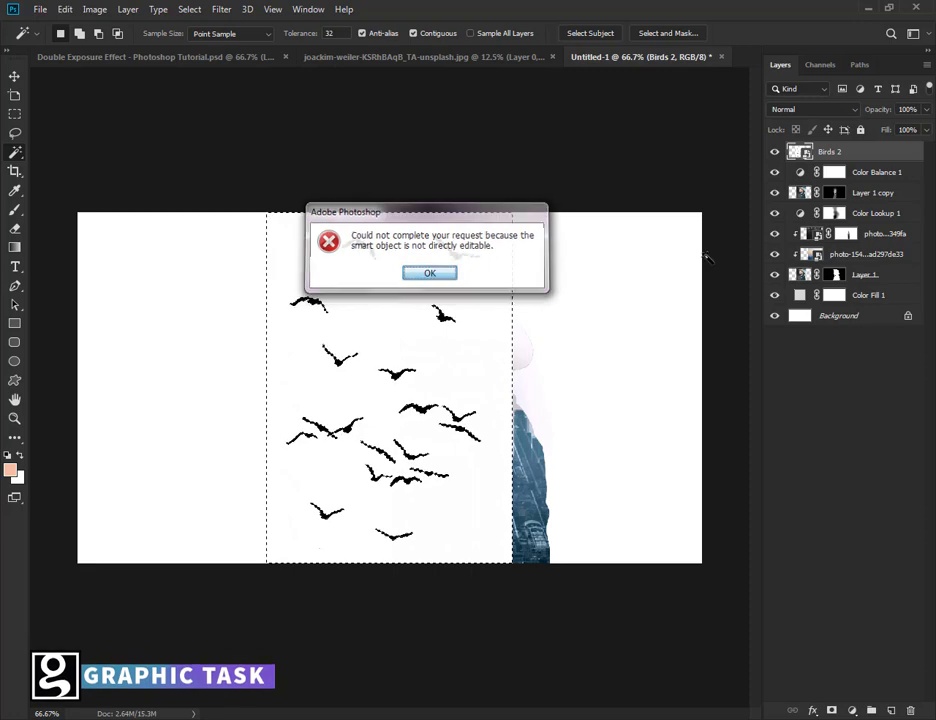
pyautogui.rightClick(873, 152)
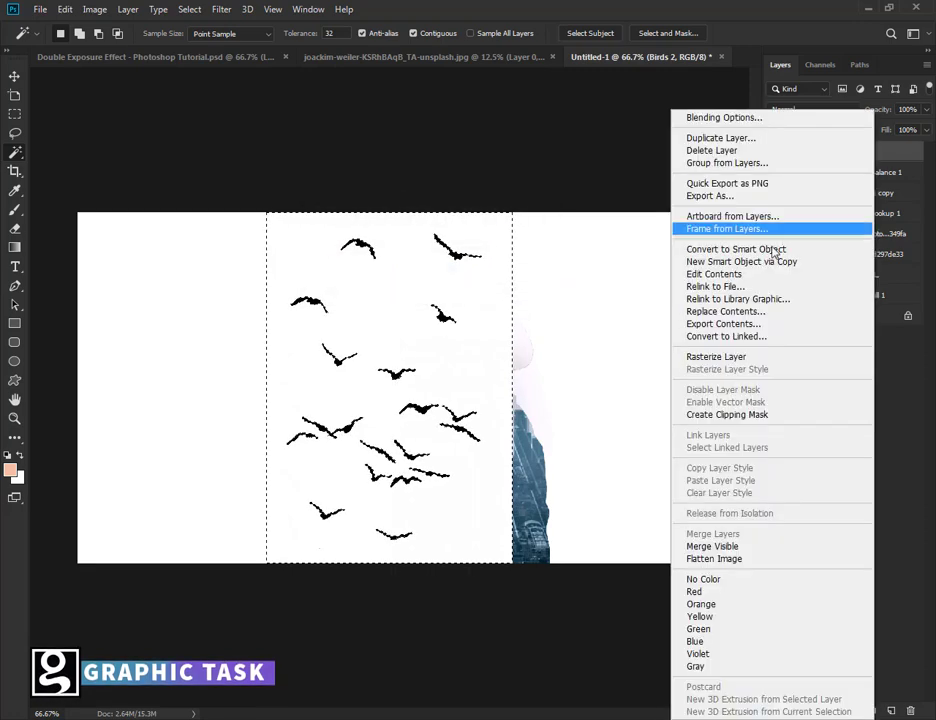
pyautogui.click(738, 357)
pyautogui.press('Delete')
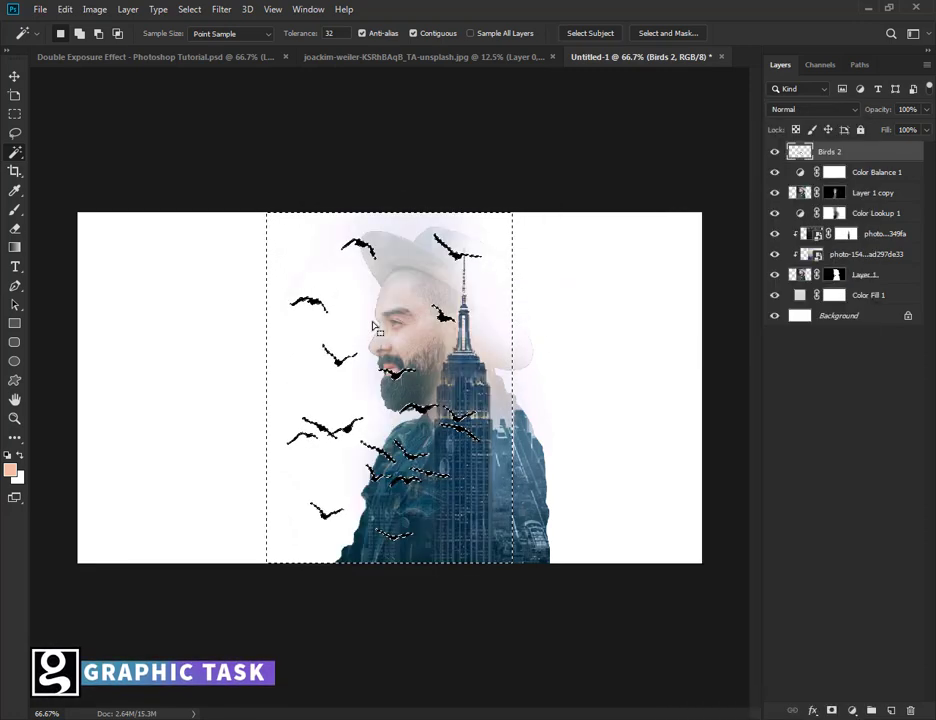
pyautogui.hotkey('ctrl', 'd')
pyautogui.click(14, 80)
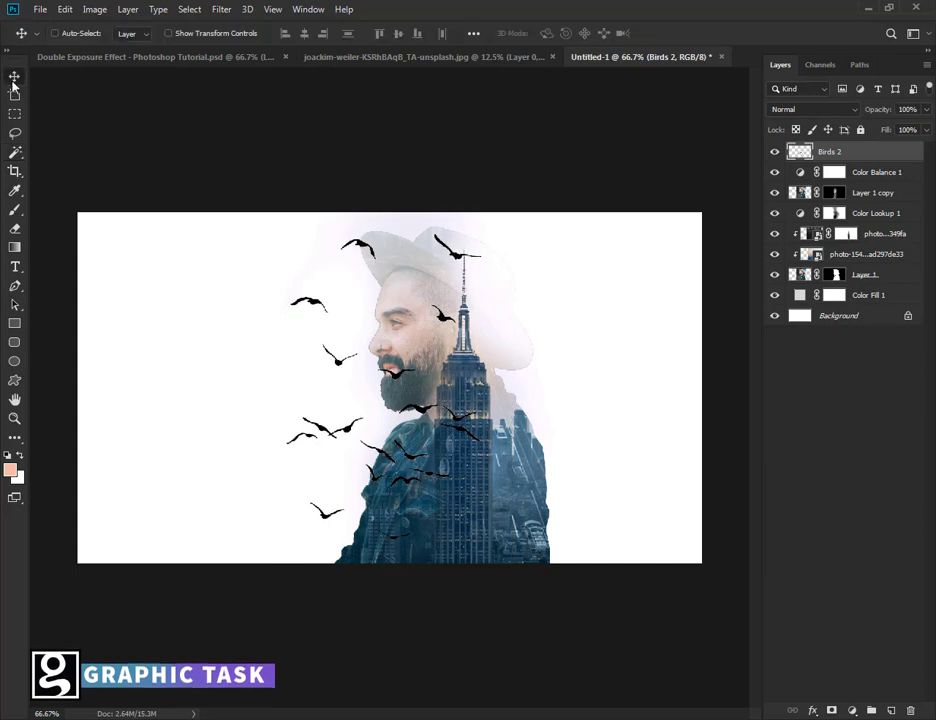
# Scale the flock down and position it around the top of the skyscraper's spire
pyautogui.hotkey('ctrl', 't')
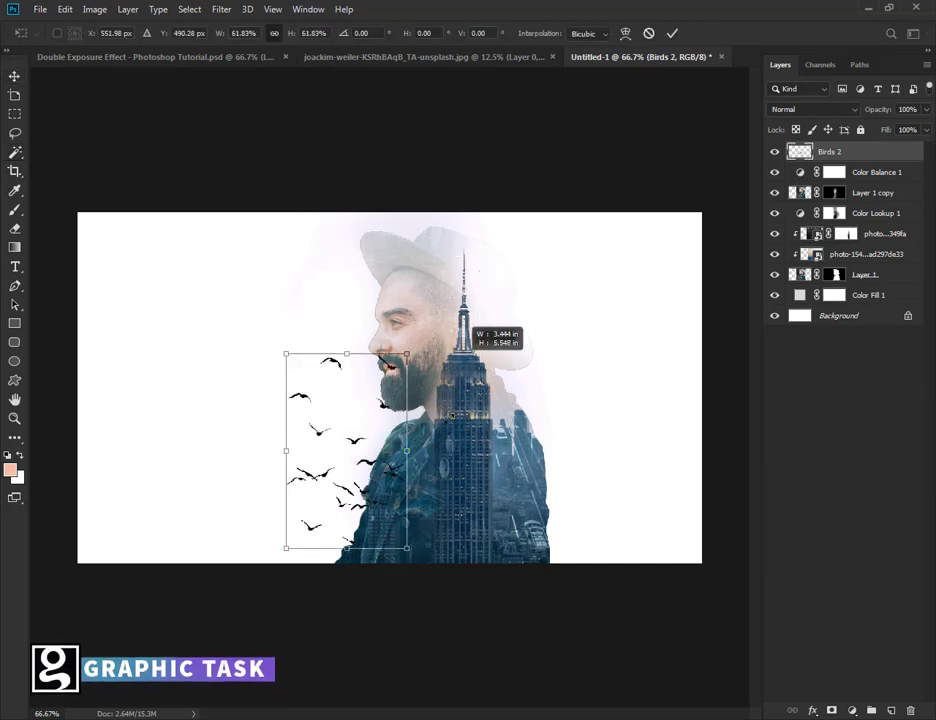
pyautogui.moveTo(482, 232); pyautogui.dragTo(368, 417)
pyautogui.moveTo(325, 455)
pyautogui.mouseDown()
pyautogui.moveTo(484, 294)
pyautogui.moveTo(468, 292)
pyautogui.mouseUp()
pyautogui.moveTo(510, 258); pyautogui.dragTo(531, 252)
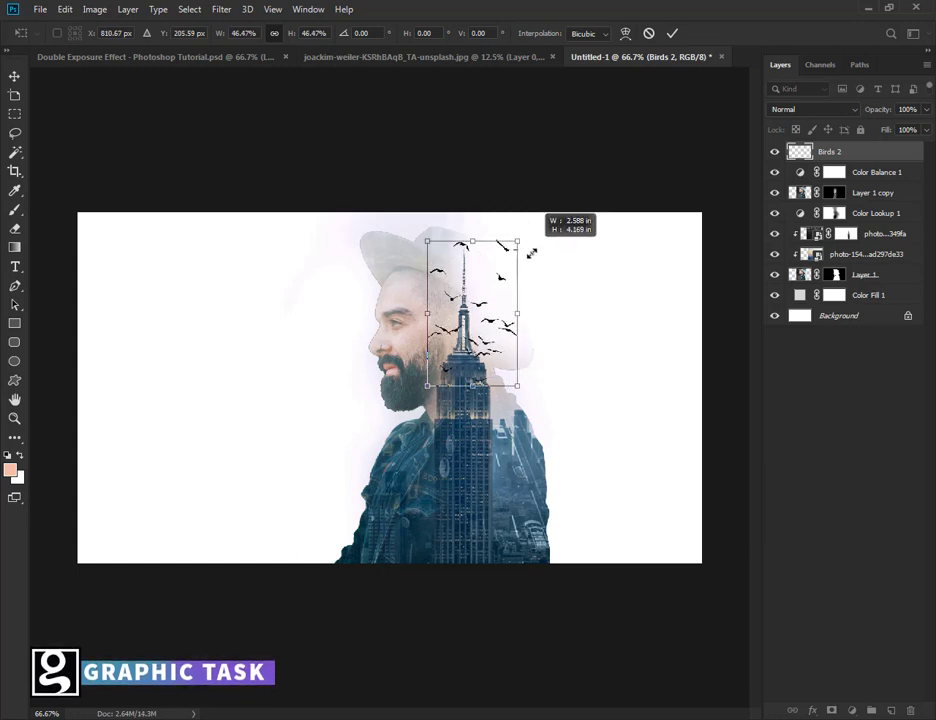
pyautogui.click(672, 33)
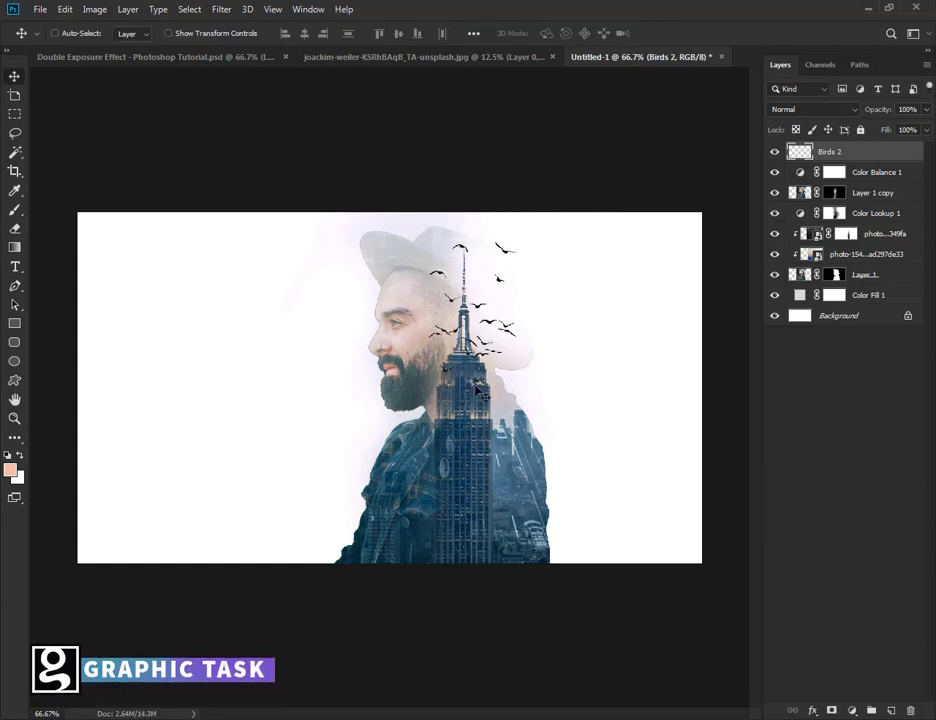
# Nudge the birds right, then hide the city over the ear, cheek and beard on Layer 1 copy's mask
pyautogui.moveTo(492, 357)
pyautogui.mouseDown()
pyautogui.moveTo(527, 330)
pyautogui.moveTo(502, 319)
pyautogui.mouseUp()
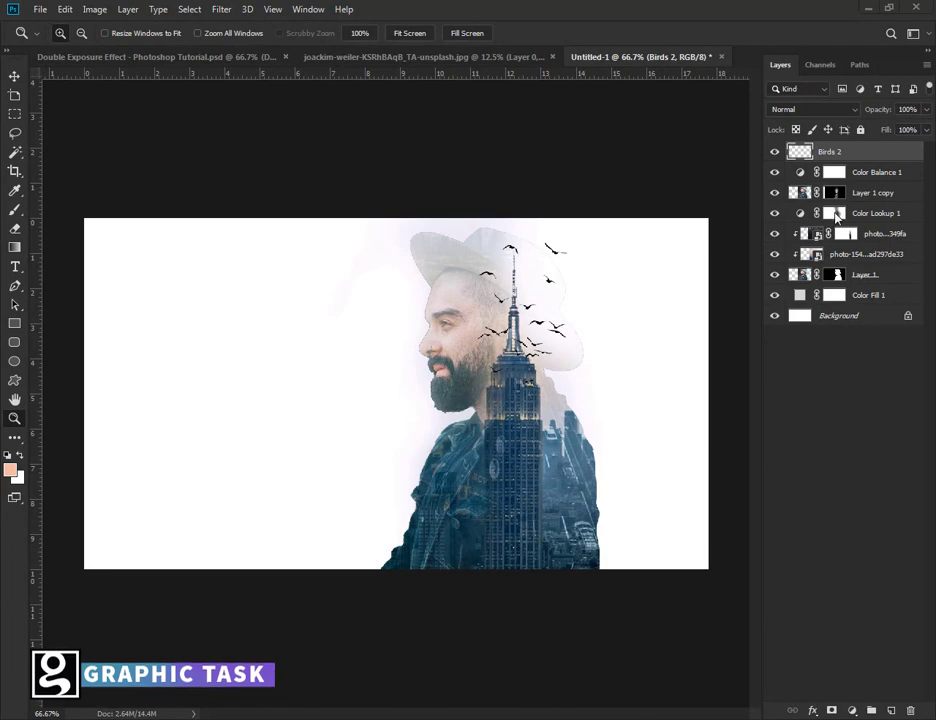
pyautogui.click(836, 193)
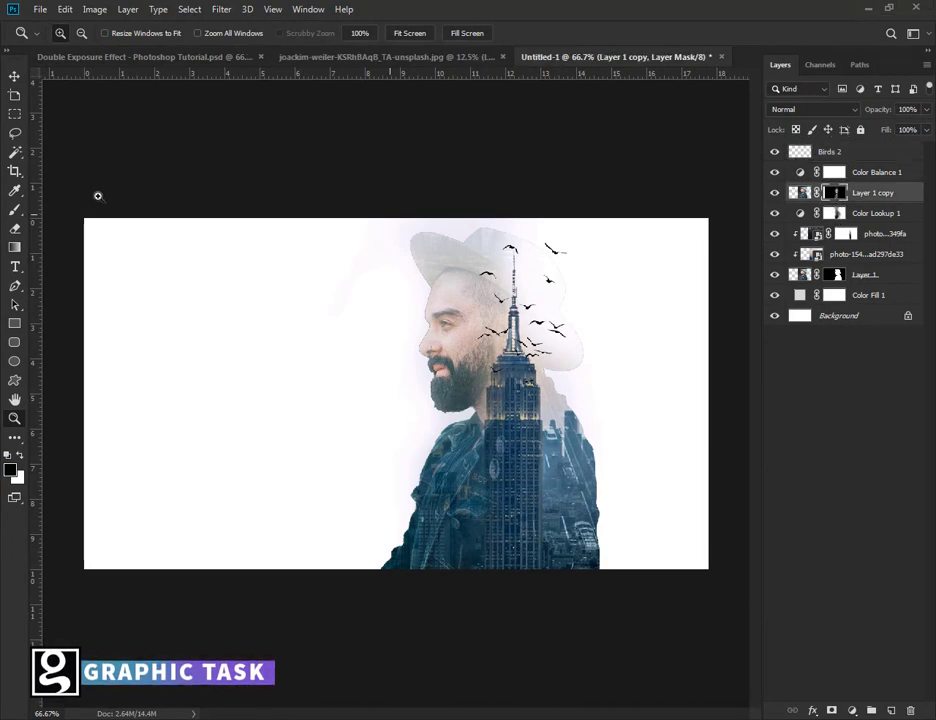
pyautogui.click(14, 207)
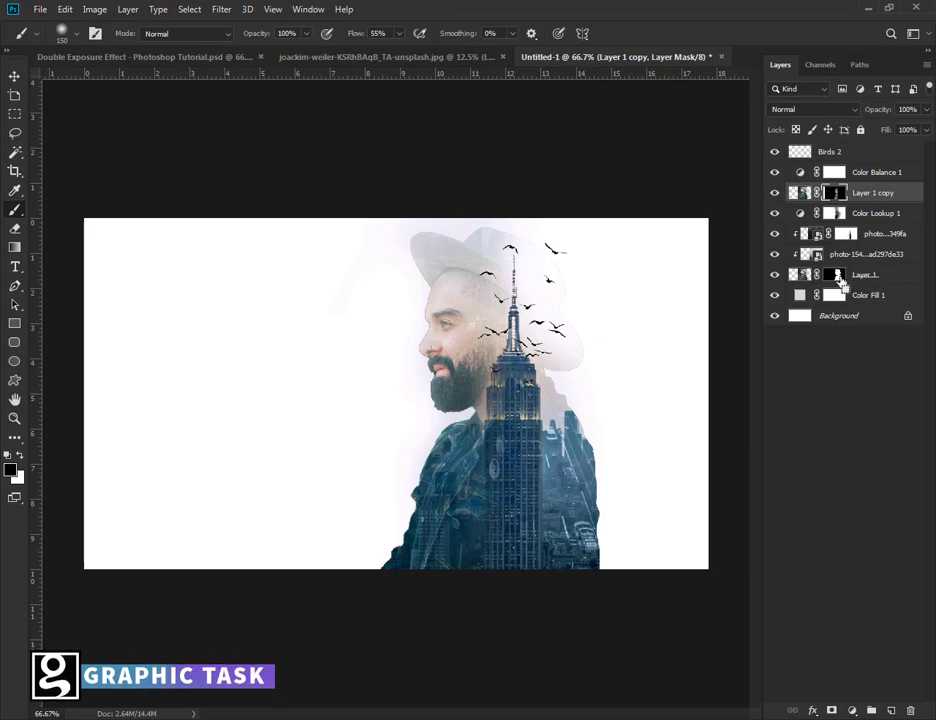
pyautogui.keyDown('ctrl'); pyautogui.click(836, 276); pyautogui.keyUp('ctrl')
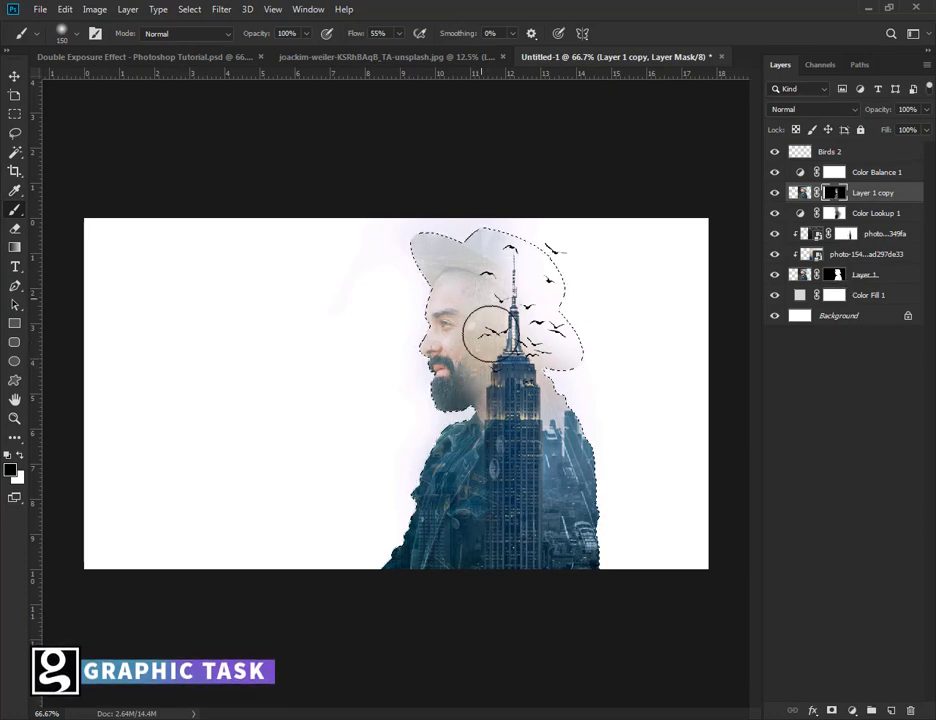
pyautogui.moveTo(487, 333)
pyautogui.mouseDown()
pyautogui.moveTo(510, 340)
pyautogui.moveTo(505, 290)
pyautogui.moveTo(472, 285)
pyautogui.moveTo(445, 245)
pyautogui.moveTo(496, 286)
pyautogui.moveTo(464, 272)
pyautogui.moveTo(537, 272)
pyautogui.moveTo(493, 296)
pyautogui.moveTo(464, 268)
pyautogui.moveTo(488, 358)
pyautogui.moveTo(501, 318)
pyautogui.moveTo(512, 450)
pyautogui.moveTo(522, 470)
pyautogui.moveTo(556, 466)
pyautogui.mouseUp()
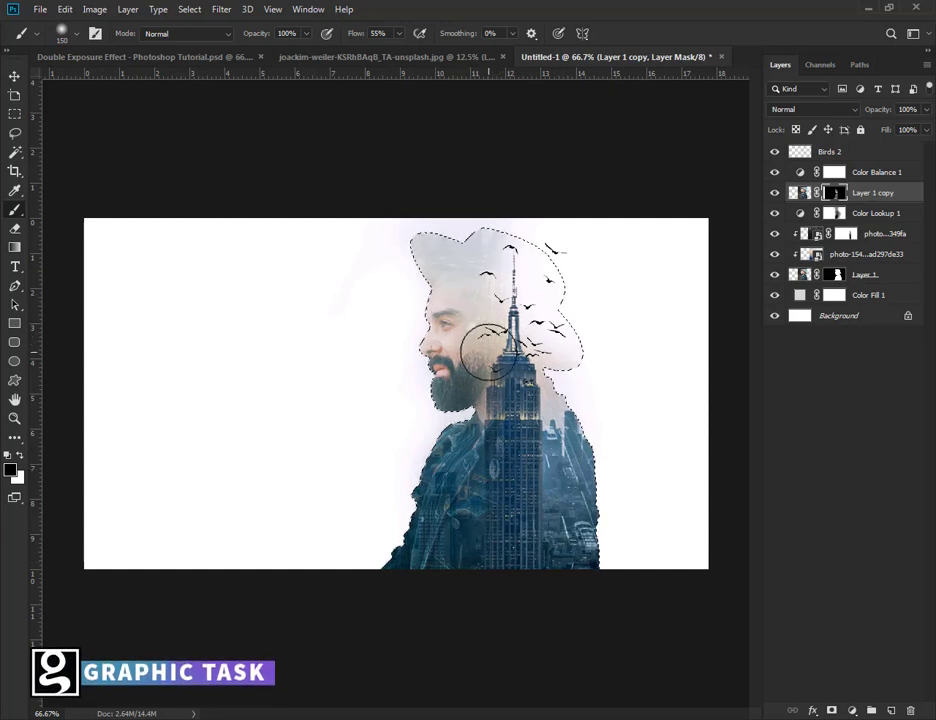
pyautogui.moveTo(489, 350); pyautogui.dragTo(508, 485)
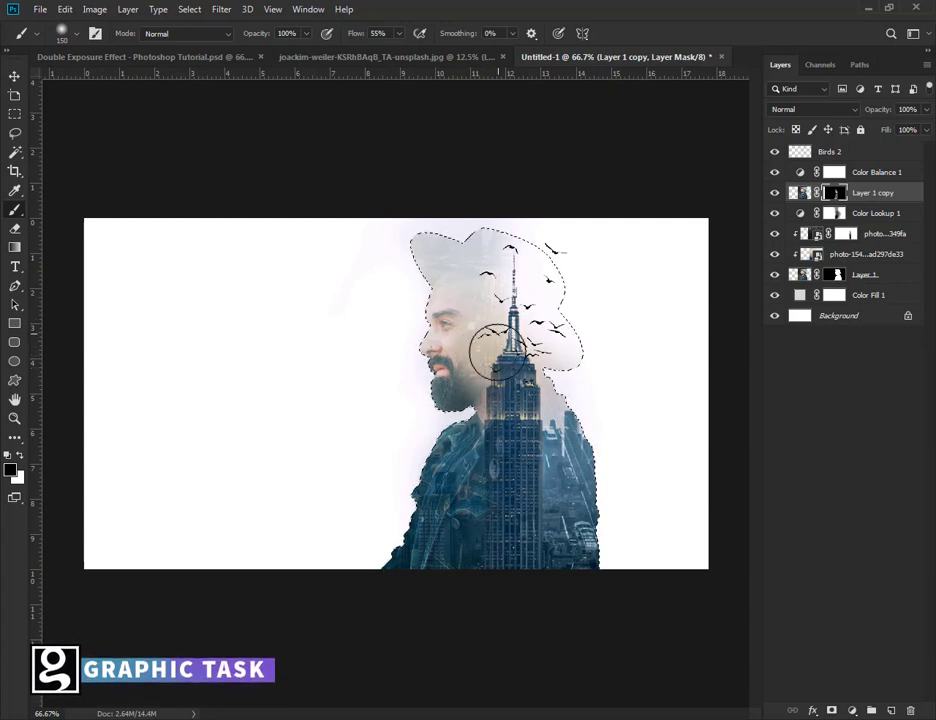
# With a black brush and no selection, fade the hat's right edge beside the birds
pyautogui.click(15, 77)
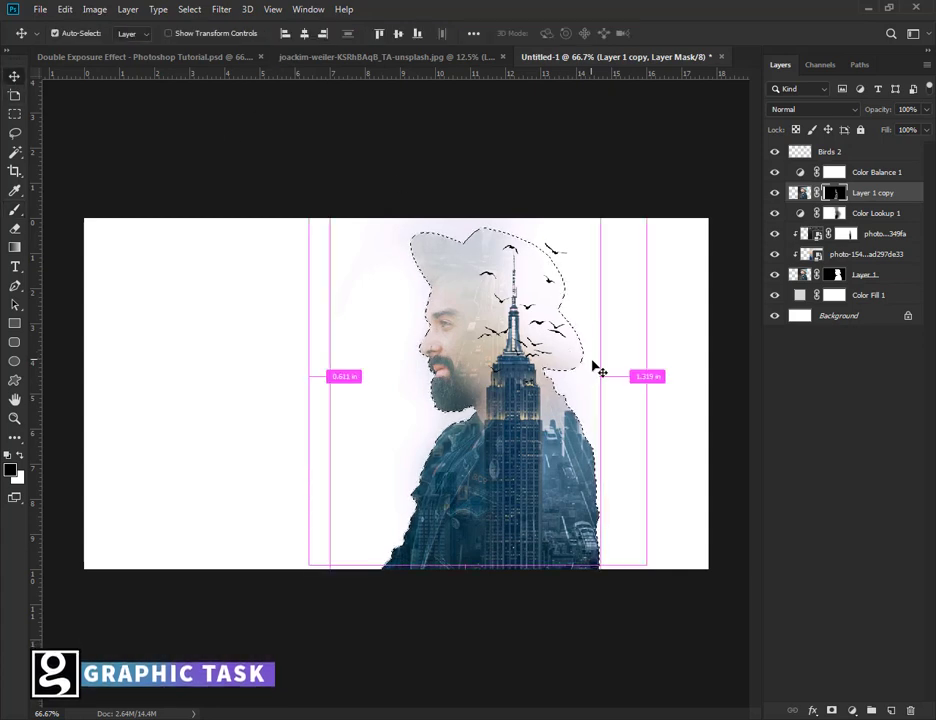
pyautogui.press('b')
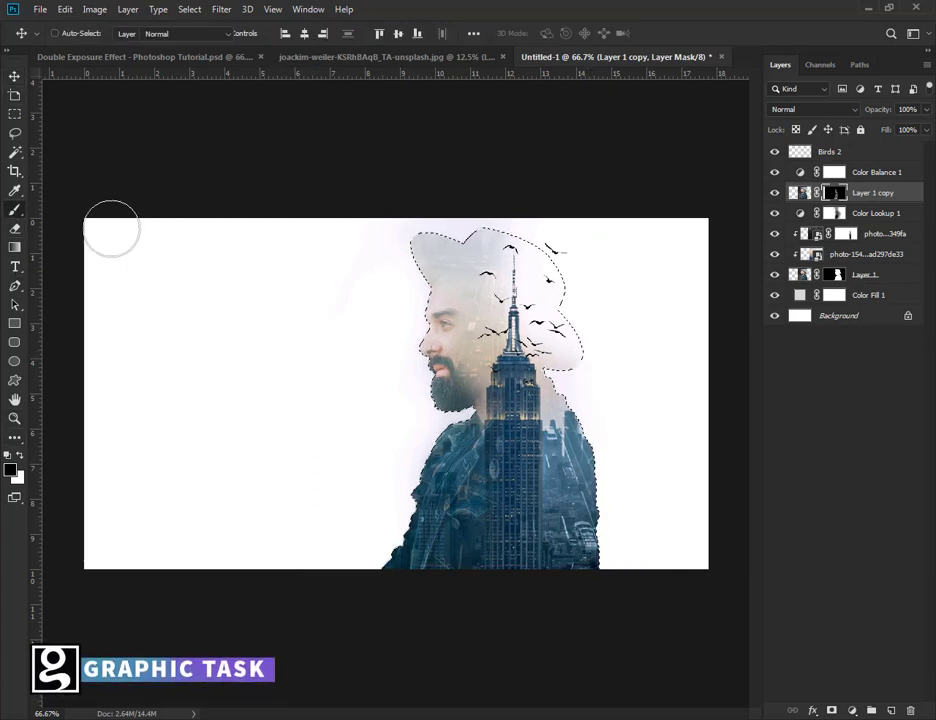
pyautogui.press('o')
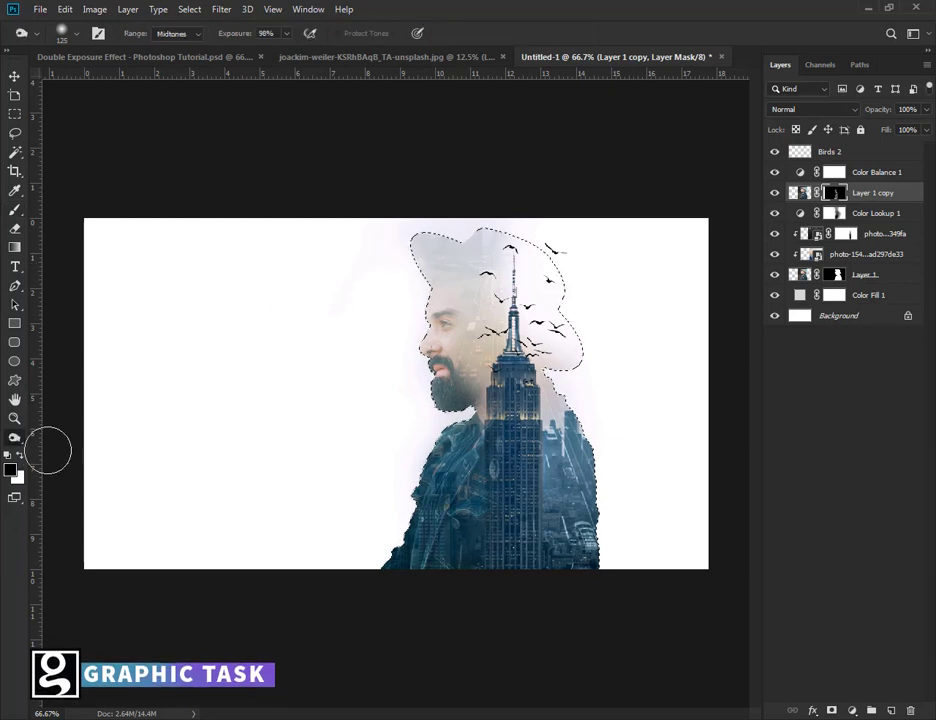
pyautogui.click(12, 212)
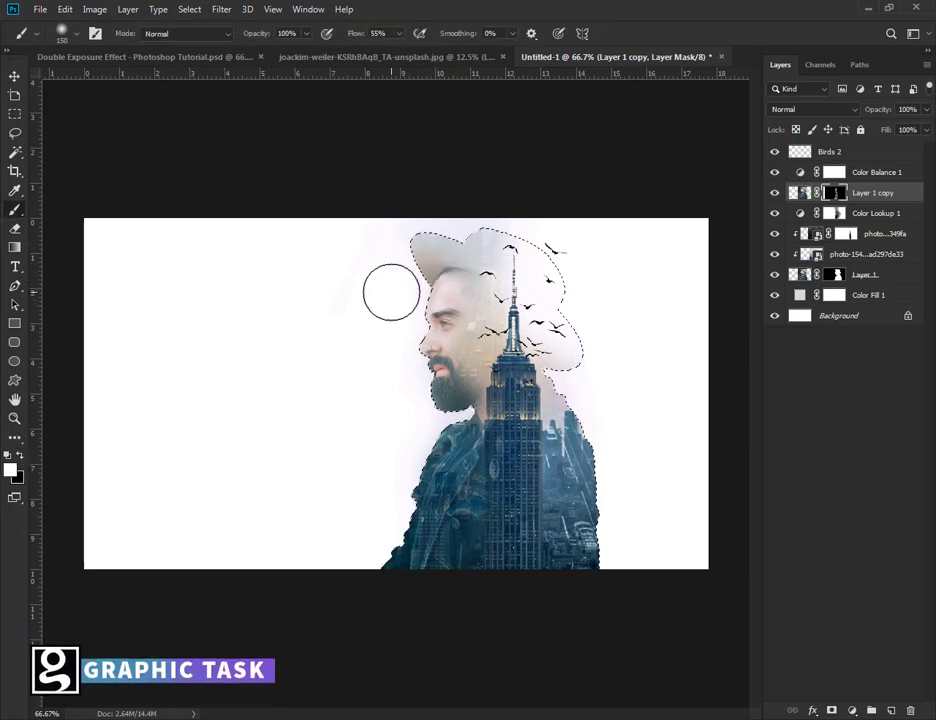
pyautogui.click(20, 457)
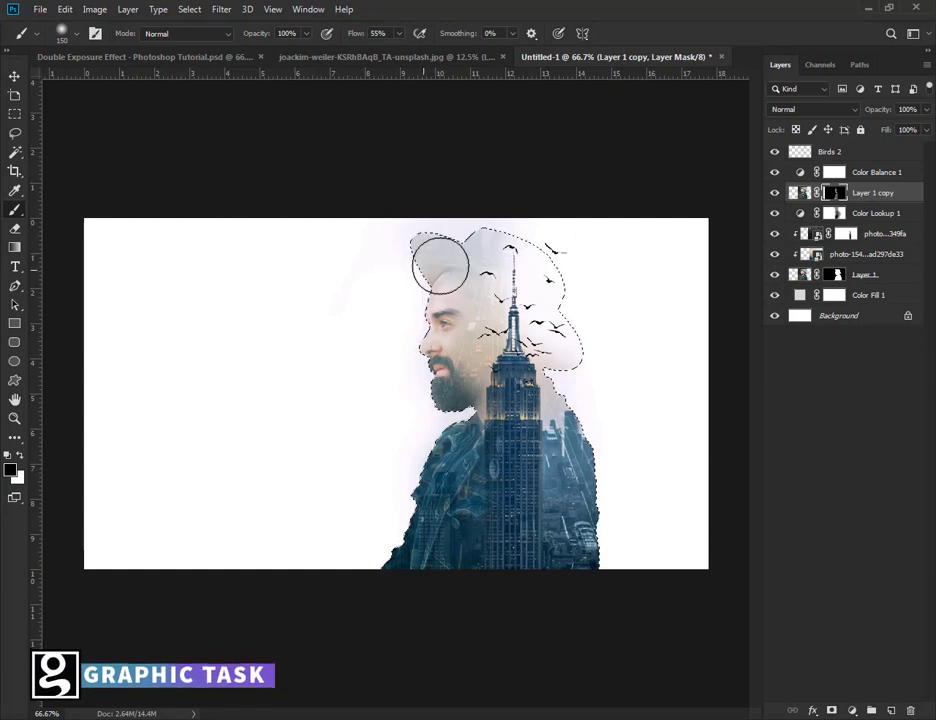
pyautogui.hotkey('ctrl', 'd')
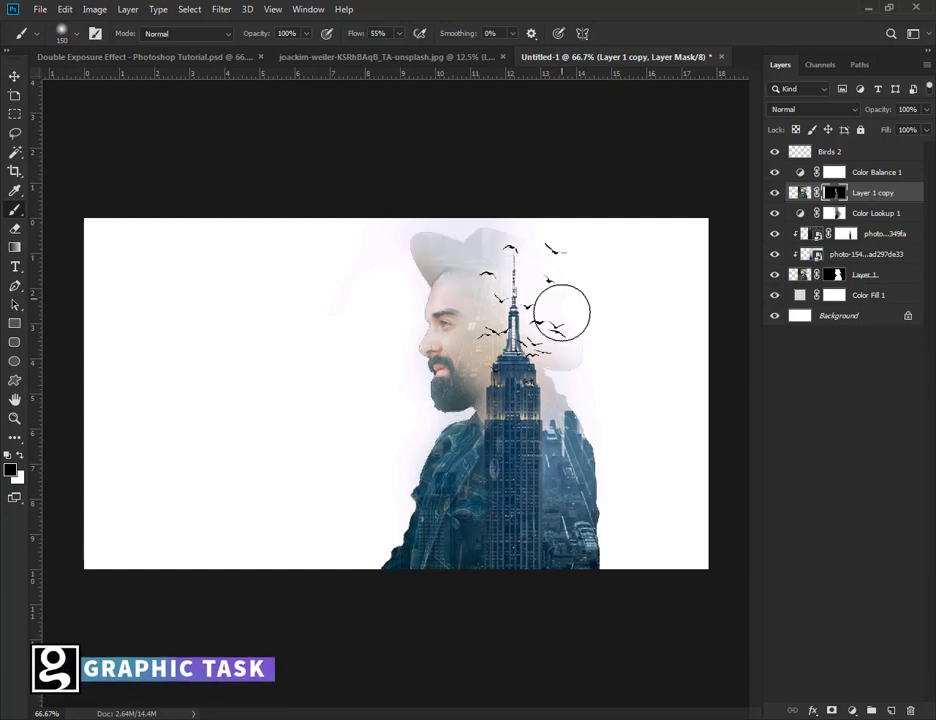
pyautogui.moveTo(568, 330); pyautogui.dragTo(554, 355)
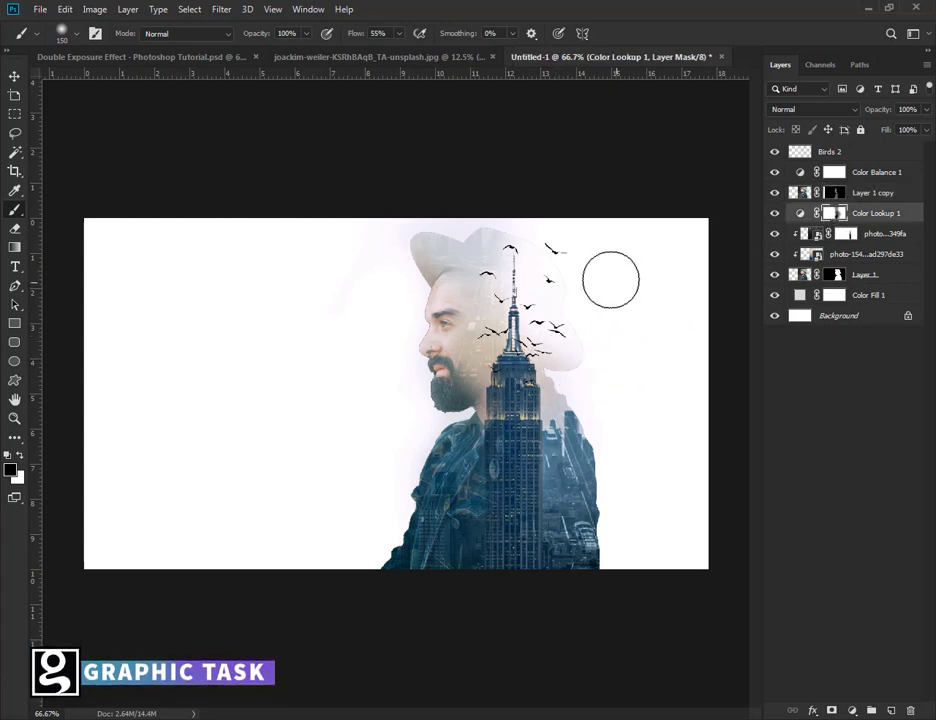
# Paint the mask near the birds and over the hat and face
pyautogui.moveTo(560, 270); pyautogui.dragTo(568, 303)
pyautogui.click(19, 455)
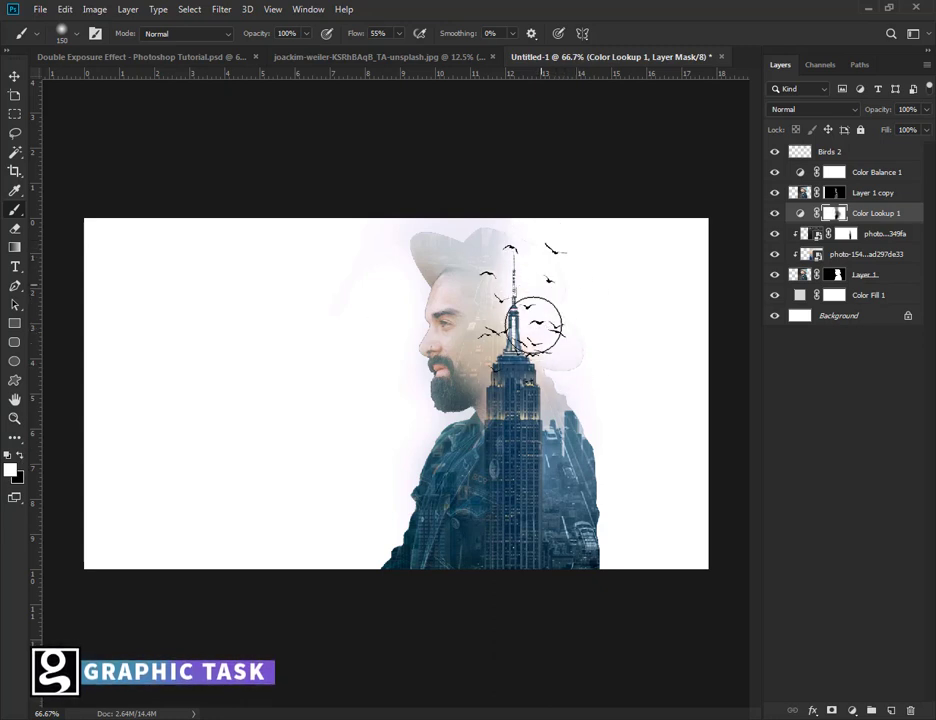
pyautogui.click(20, 455)
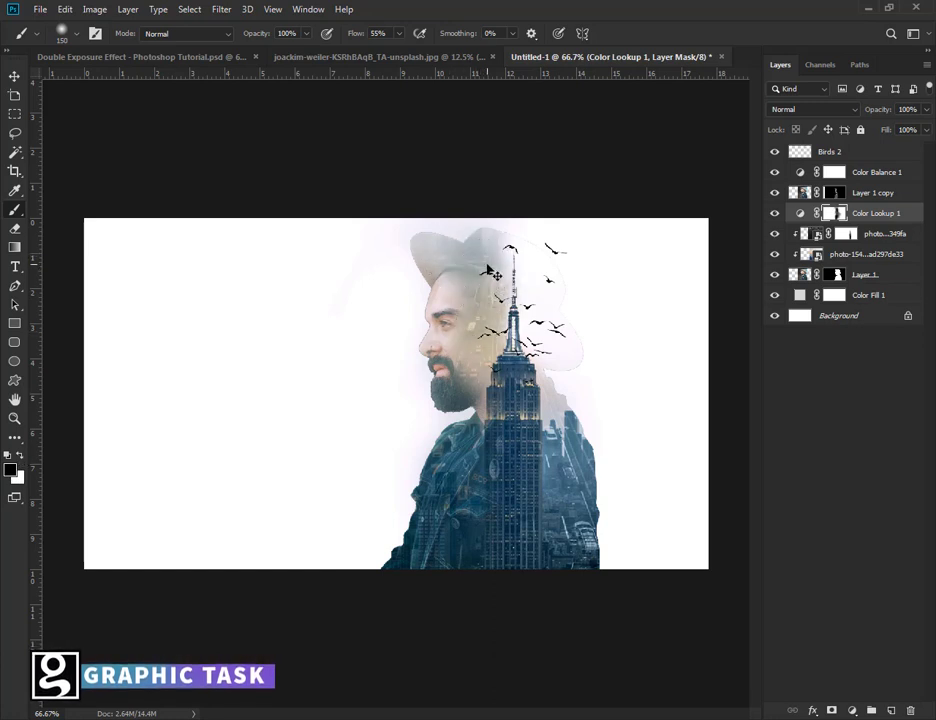
pyautogui.moveTo(487, 266)
pyautogui.mouseDown()
pyautogui.moveTo(487, 333)
pyautogui.moveTo(458, 259)
pyautogui.moveTo(397, 240)
pyautogui.moveTo(476, 234)
pyautogui.moveTo(485, 274)
pyautogui.moveTo(500, 256)
pyautogui.mouseUp()
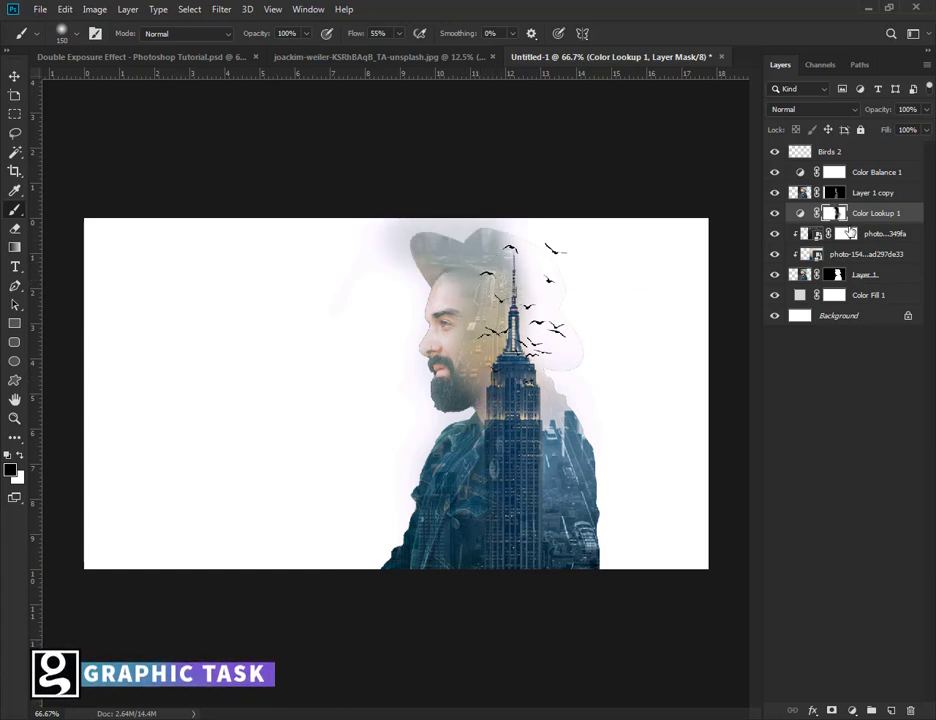
# Lower the aerial road photo layer to 18% opacity, then target Color Lookup 1's mask with default colours
pyautogui.click(886, 237)
pyautogui.moveTo(878, 109); pyautogui.dragTo(871, 120)
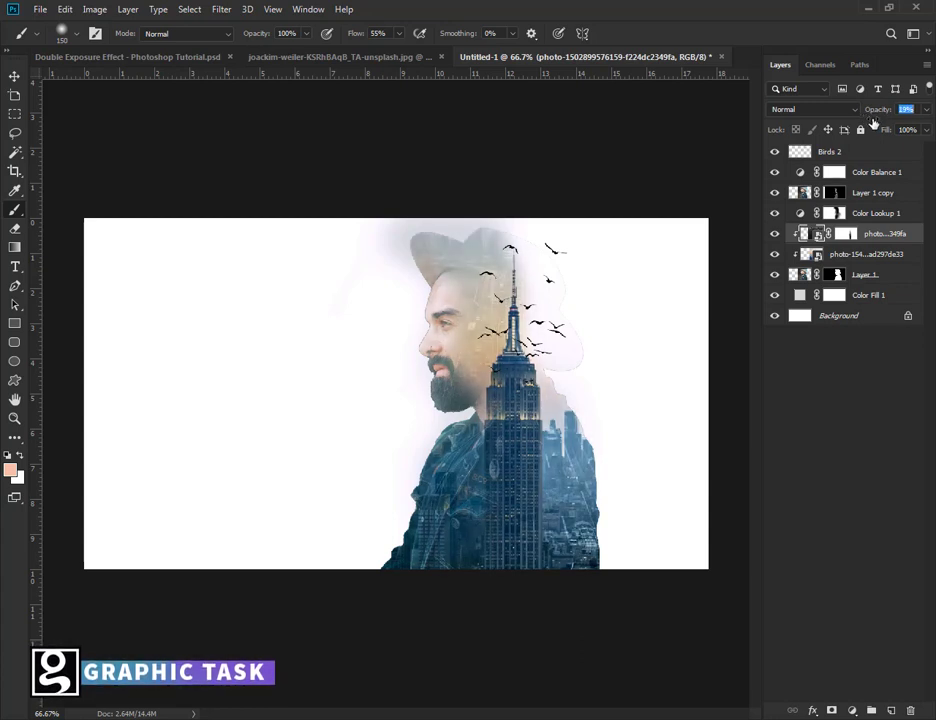
pyautogui.press('Return')
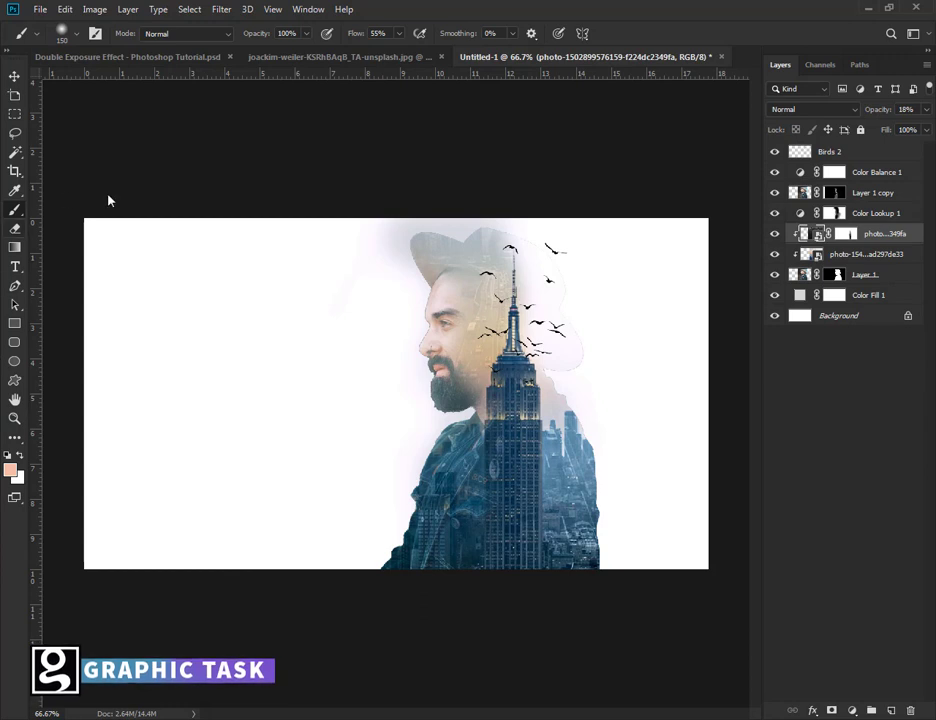
pyautogui.click(838, 214)
pyautogui.press('d')
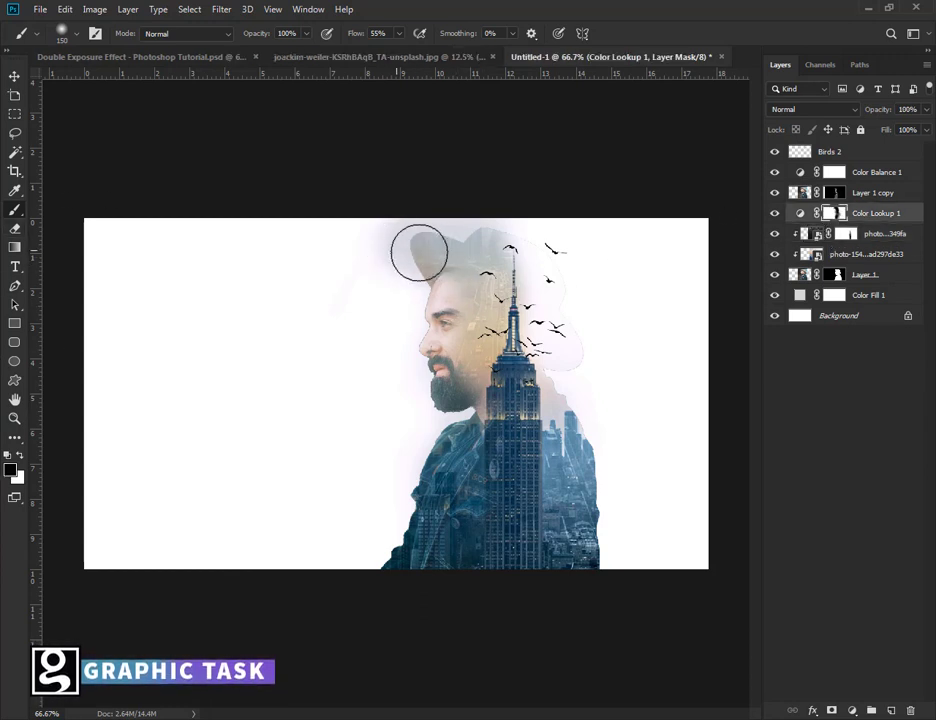
# Compare Layer 1 copy on and off, then test white strokes on its mask and paint them back out with black
pyautogui.click(21, 456)
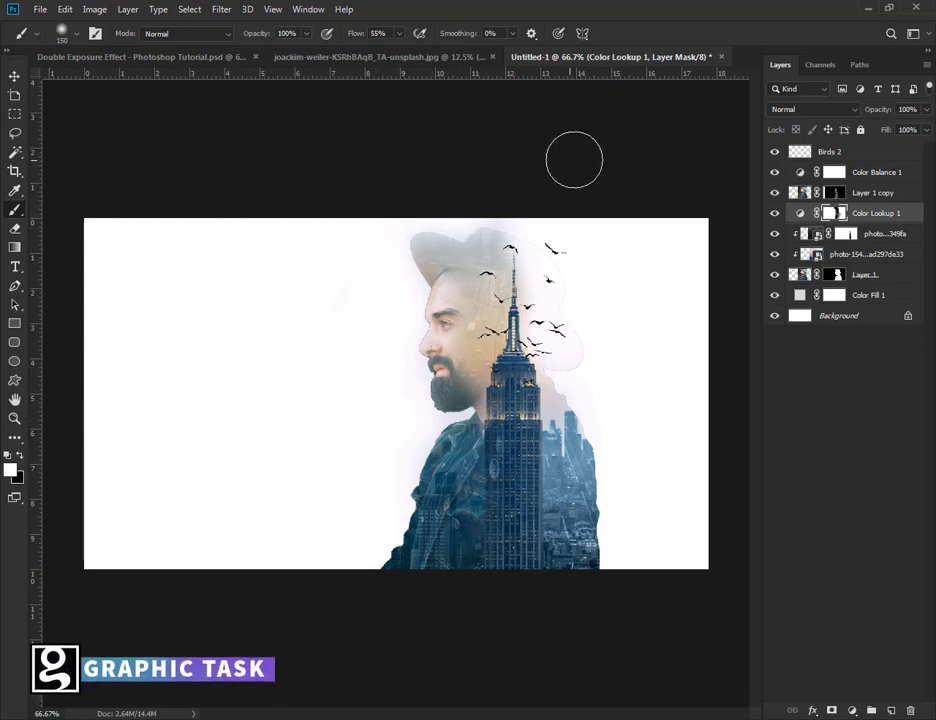
pyautogui.click(777, 195)
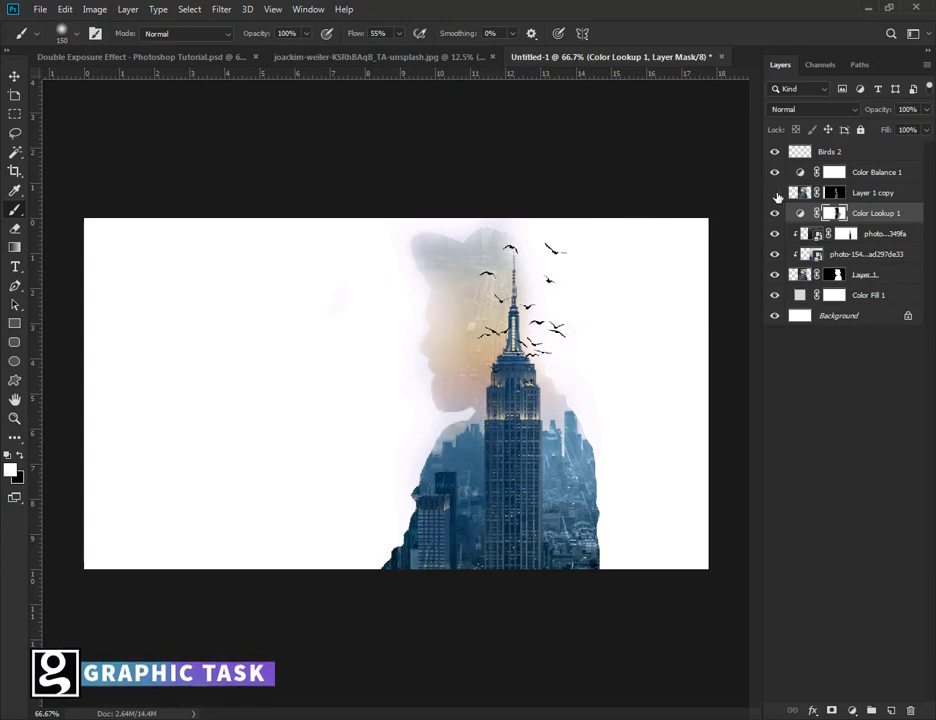
pyautogui.click(777, 195)
pyautogui.click(777, 195)
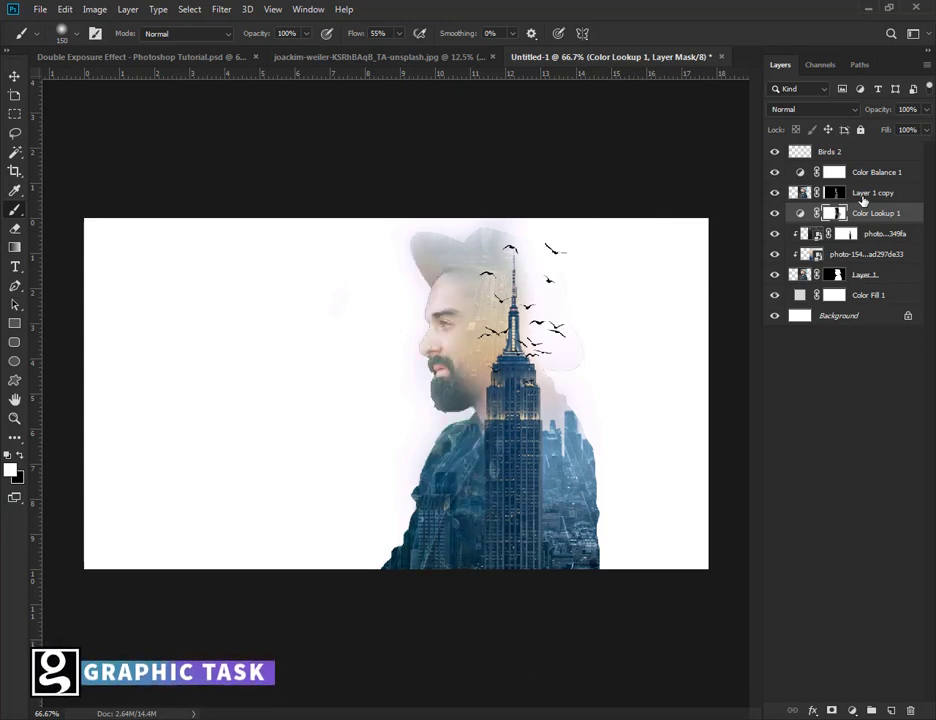
pyautogui.click(834, 193)
pyautogui.moveTo(560, 262); pyautogui.dragTo(583, 326)
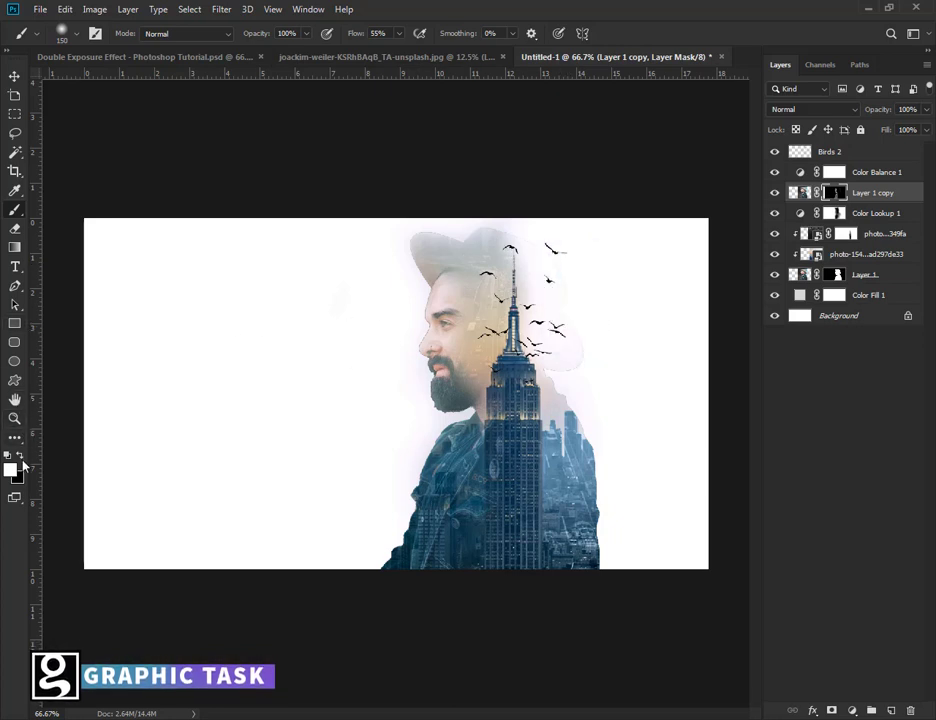
pyautogui.press('x')
pyautogui.moveTo(572, 257); pyautogui.dragTo(564, 291)
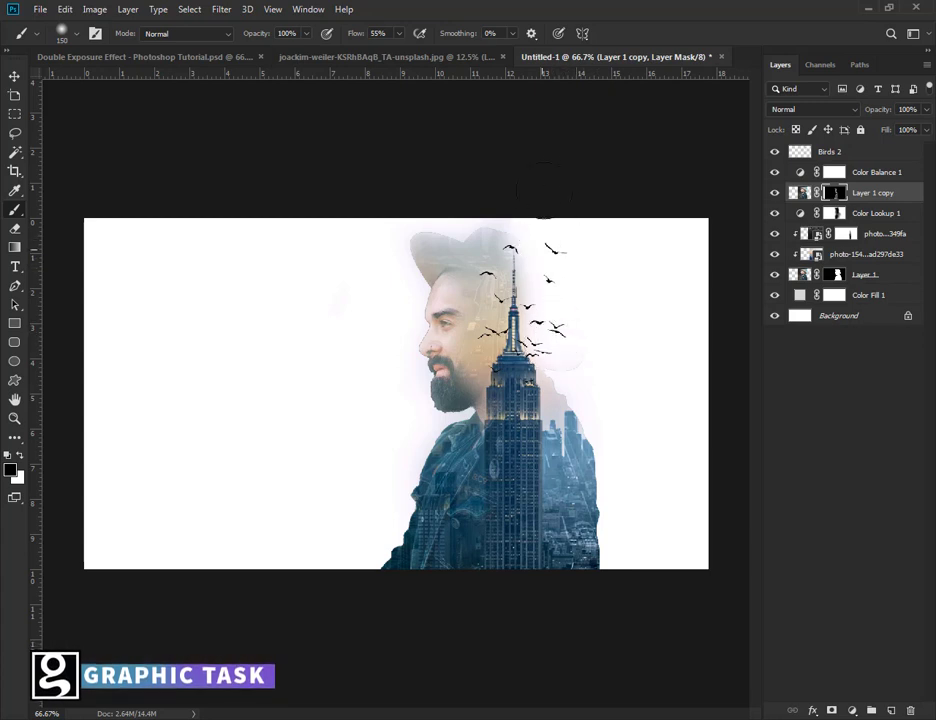
# Set white for the Color Lookup 1 mask near the birds, then select the Birds 2 layer
pyautogui.click(833, 213)
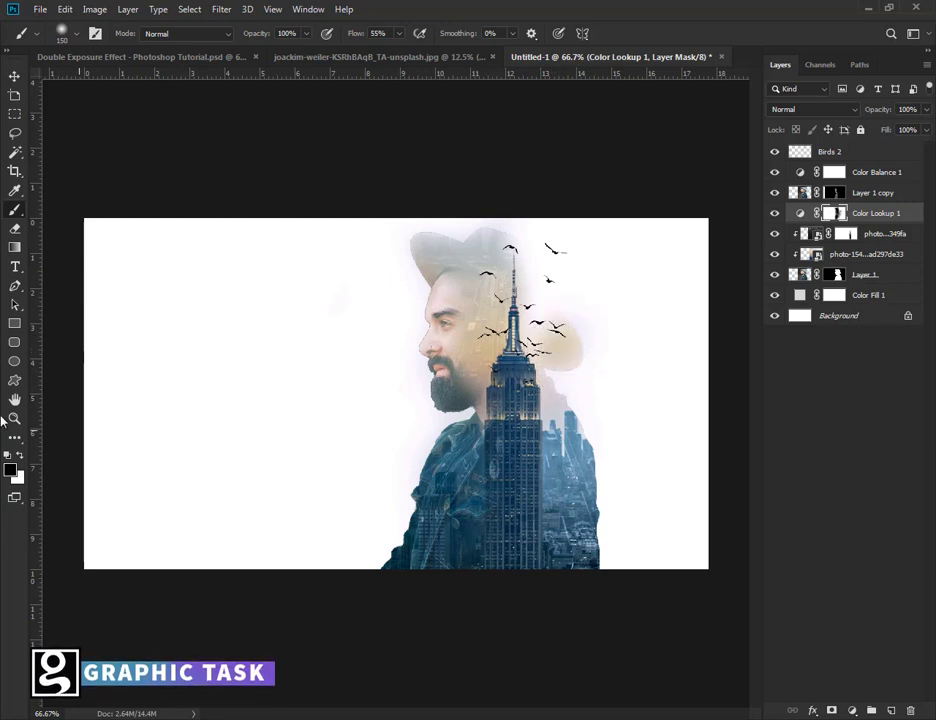
pyautogui.click(19, 456)
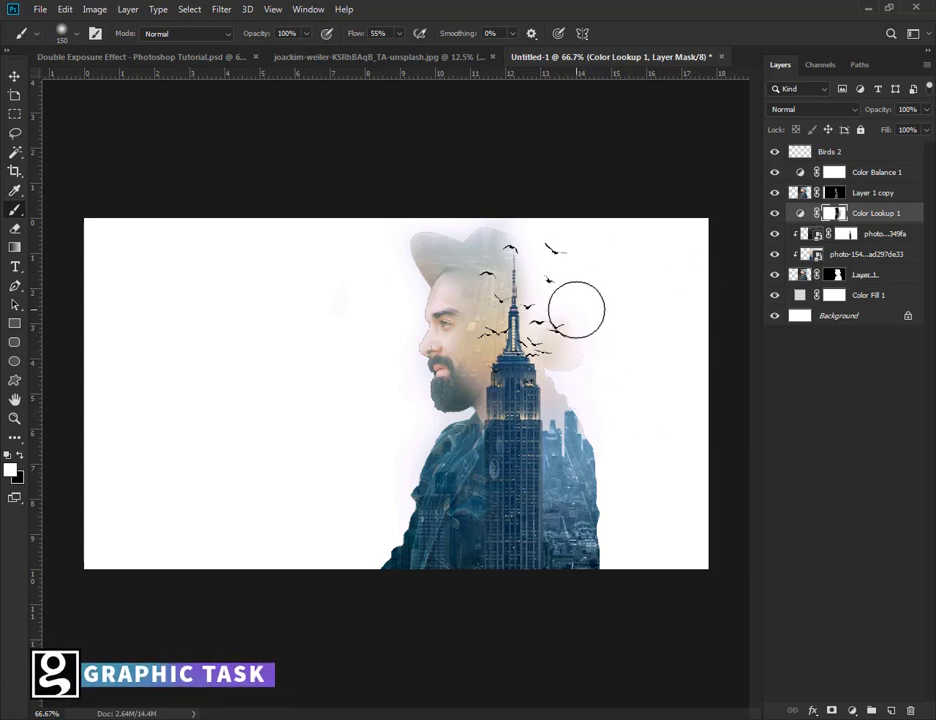
pyautogui.click(14, 75)
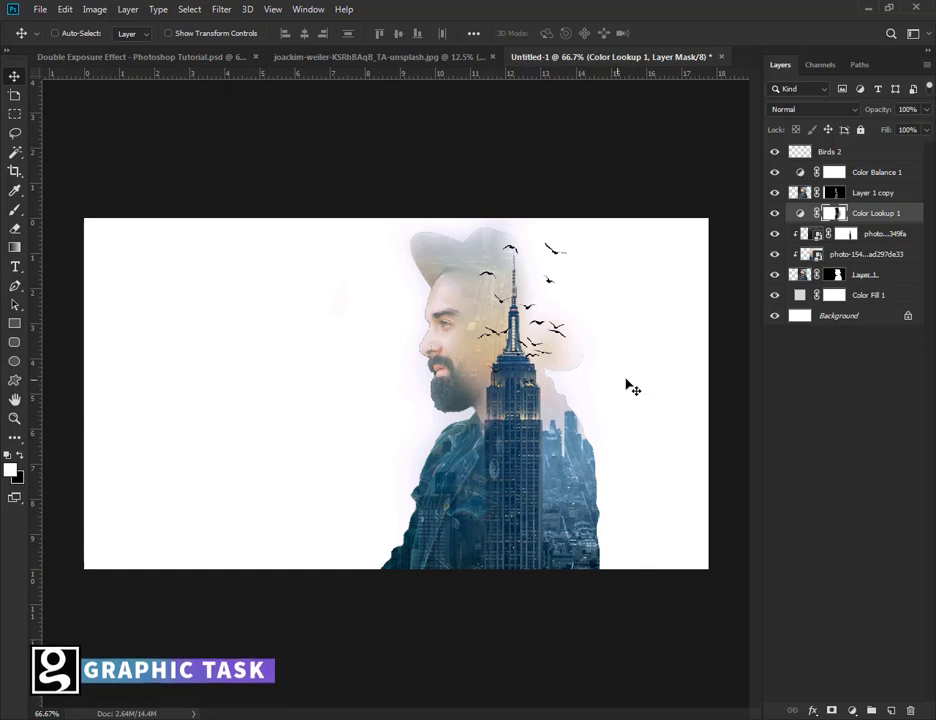
pyautogui.click(848, 154)
# Add a Color Lookup adjustment above Birds 2 using the TensionGreen.3DL LUT
pyautogui.click(851, 710)
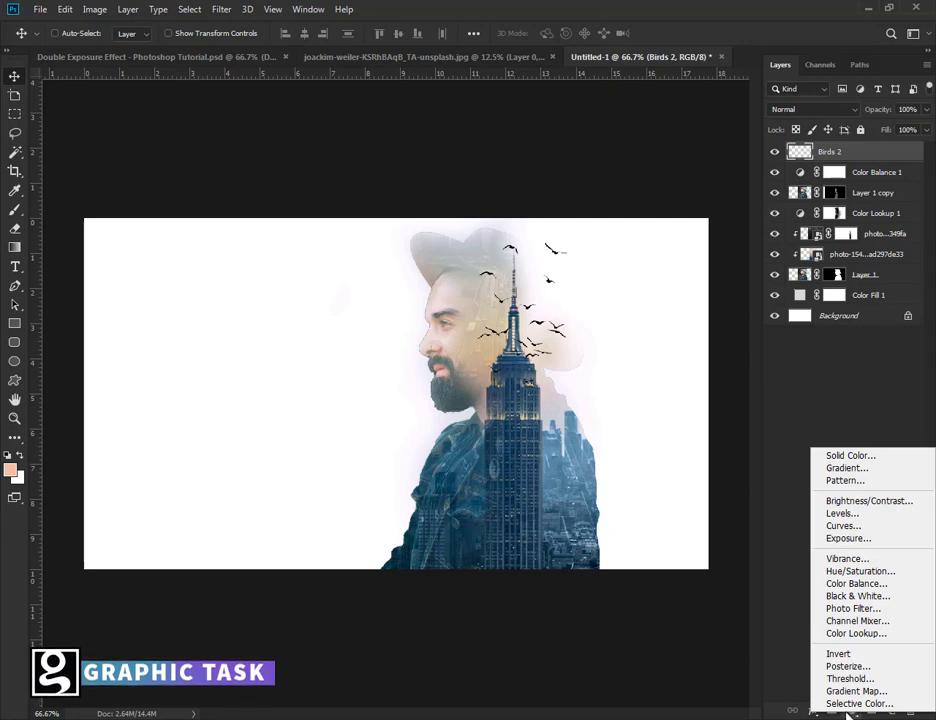
pyautogui.click(856, 633)
pyautogui.click(630, 301)
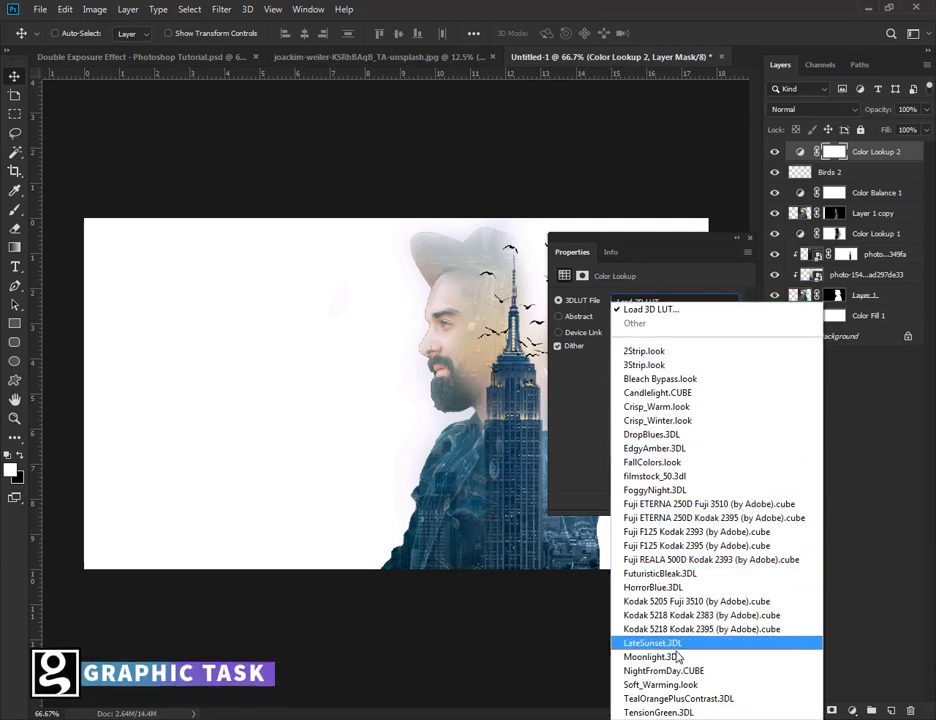
pyautogui.click(705, 699)
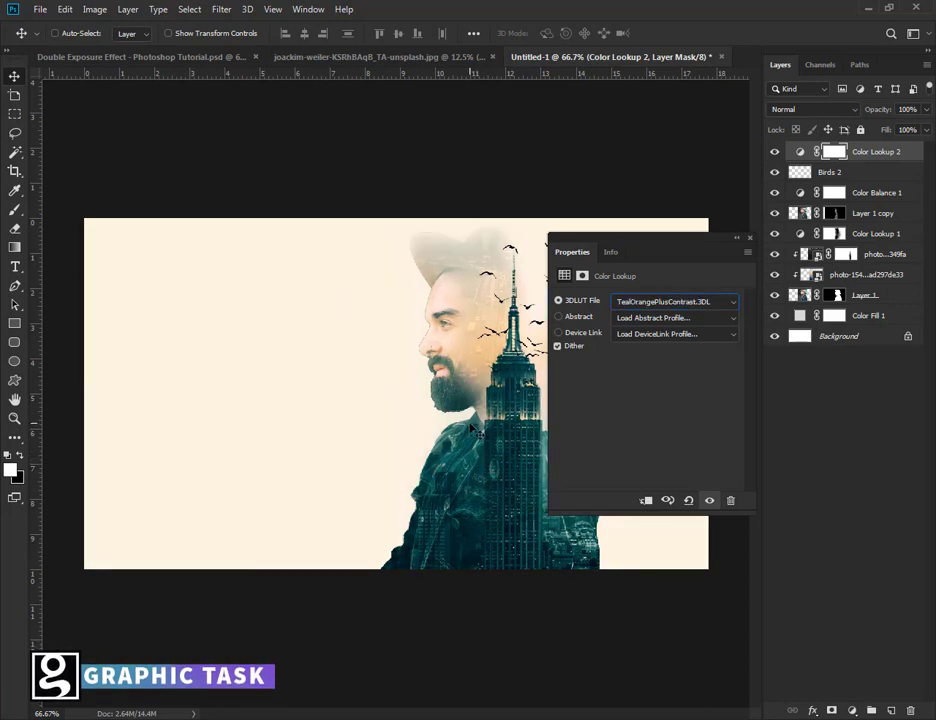
pyautogui.press('Down')
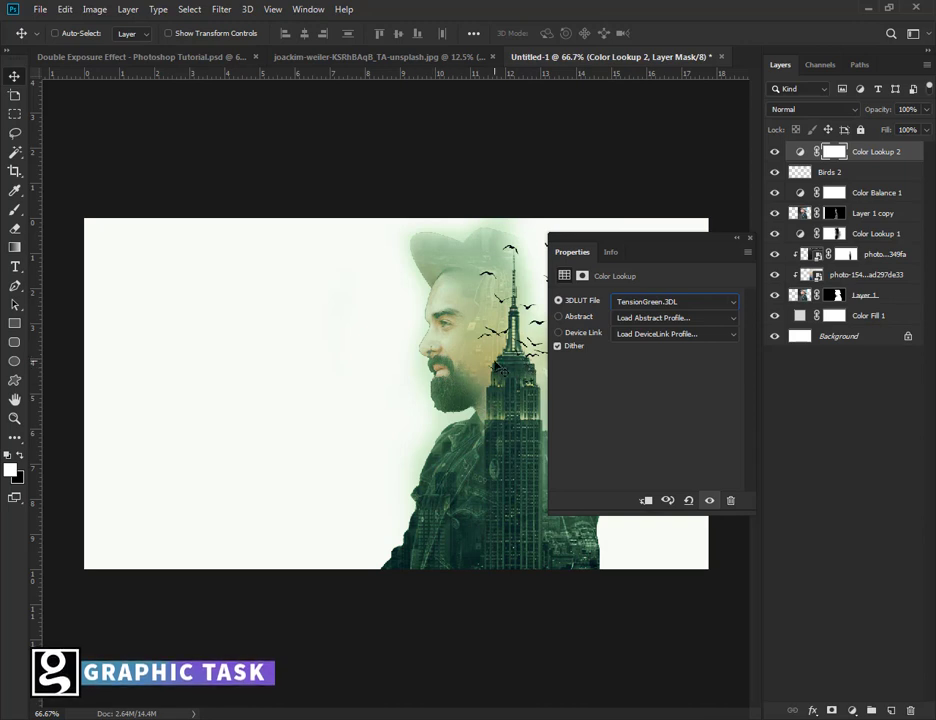
pyautogui.press('Up')
pyautogui.press('Down')
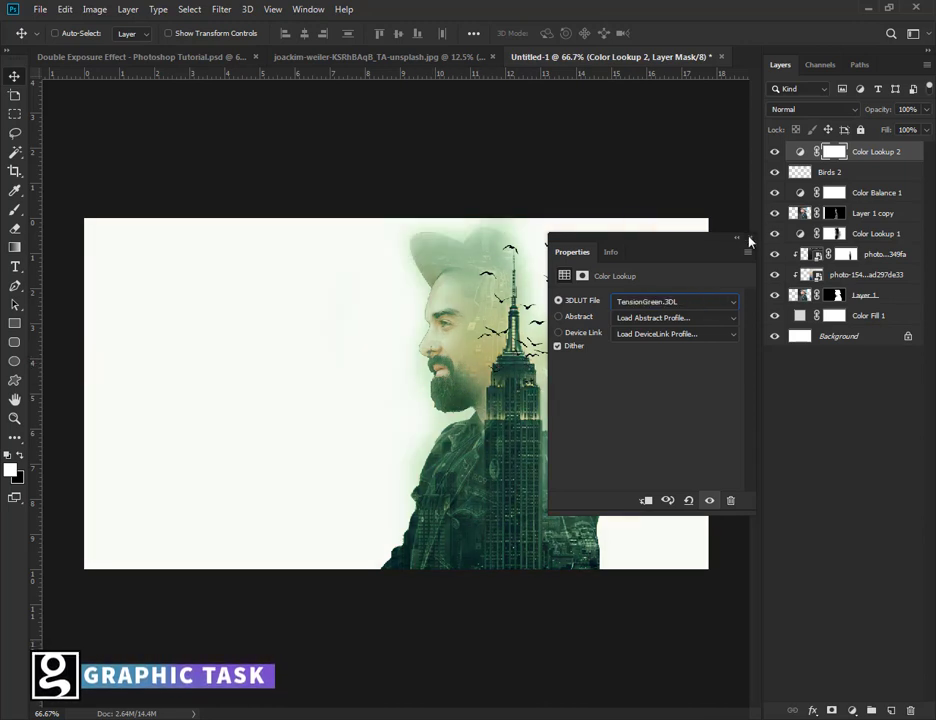
# Lower Color Lookup 2 to 38% opacity and add an empty Layer 2 on top
pyautogui.click(749, 237)
pyautogui.moveTo(876, 110); pyautogui.dragTo(838, 122)
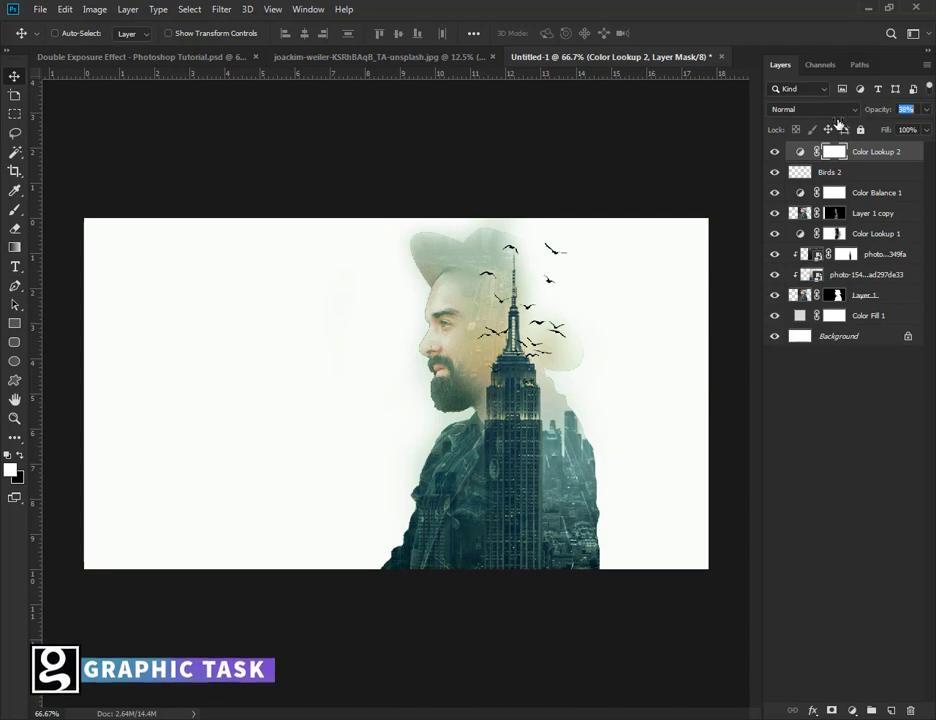
pyautogui.click(772, 215)
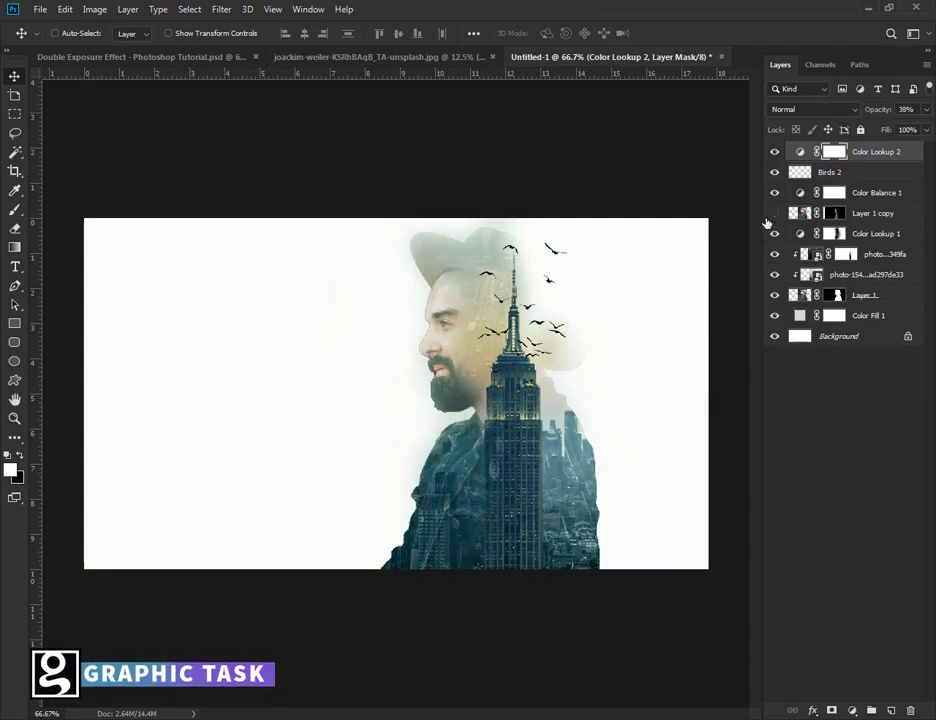
pyautogui.click(767, 223)
pyautogui.click(770, 216)
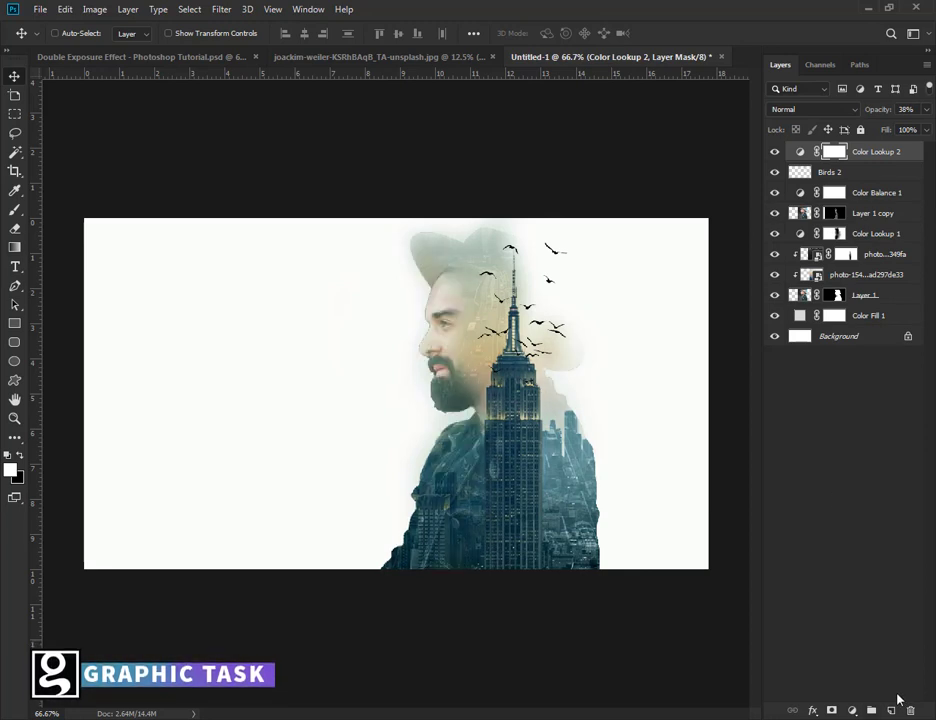
pyautogui.click(892, 709)
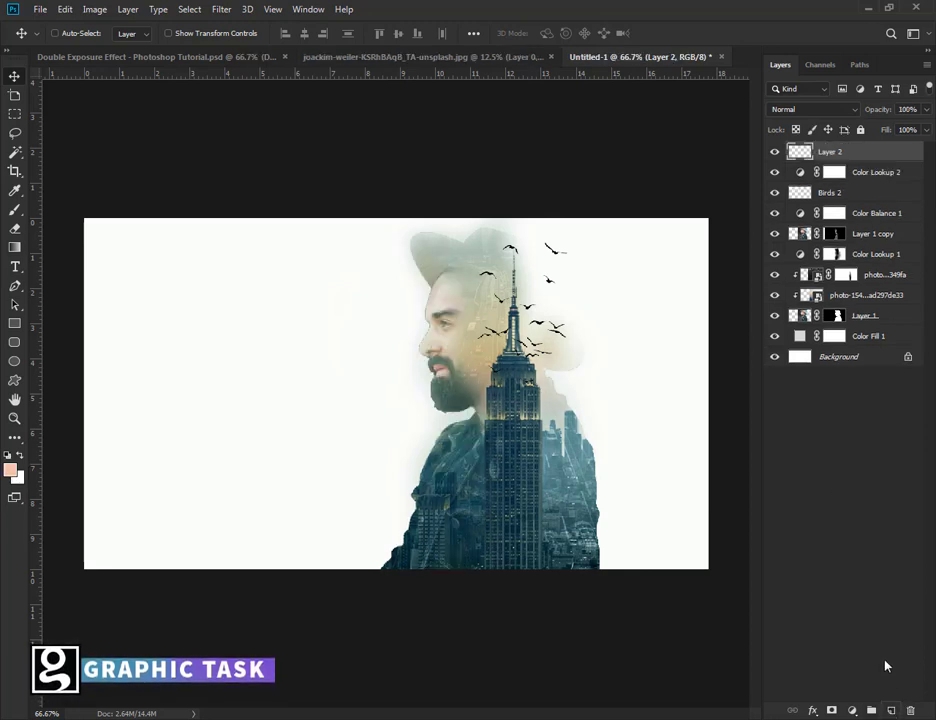
# Add a Color Balance layer: shift midtones, shadows Cyan–Red -23, highlights -2, +14, +8
pyautogui.click(860, 710)
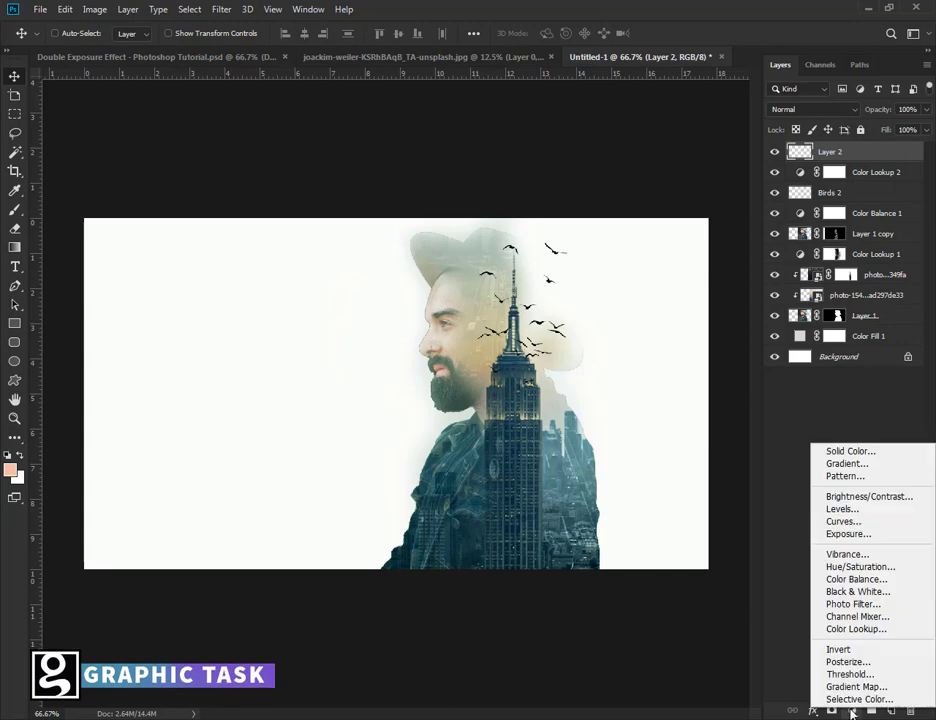
pyautogui.click(848, 579)
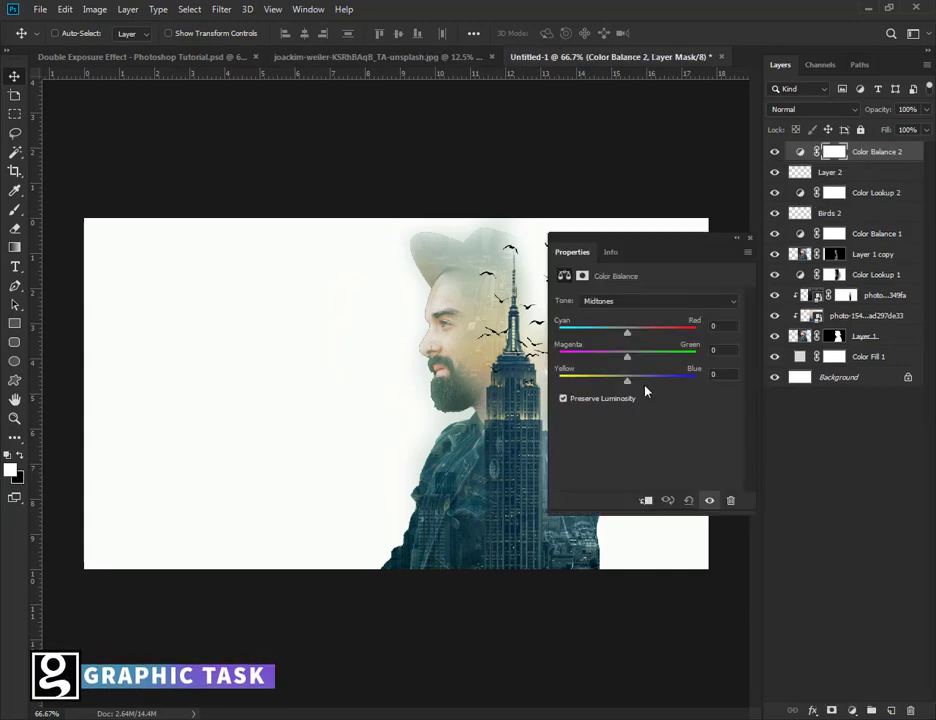
pyautogui.moveTo(627, 357)
pyautogui.mouseDown()
pyautogui.moveTo(605, 357)
pyautogui.moveTo(624, 357)
pyautogui.moveTo(621, 381)
pyautogui.mouseUp()
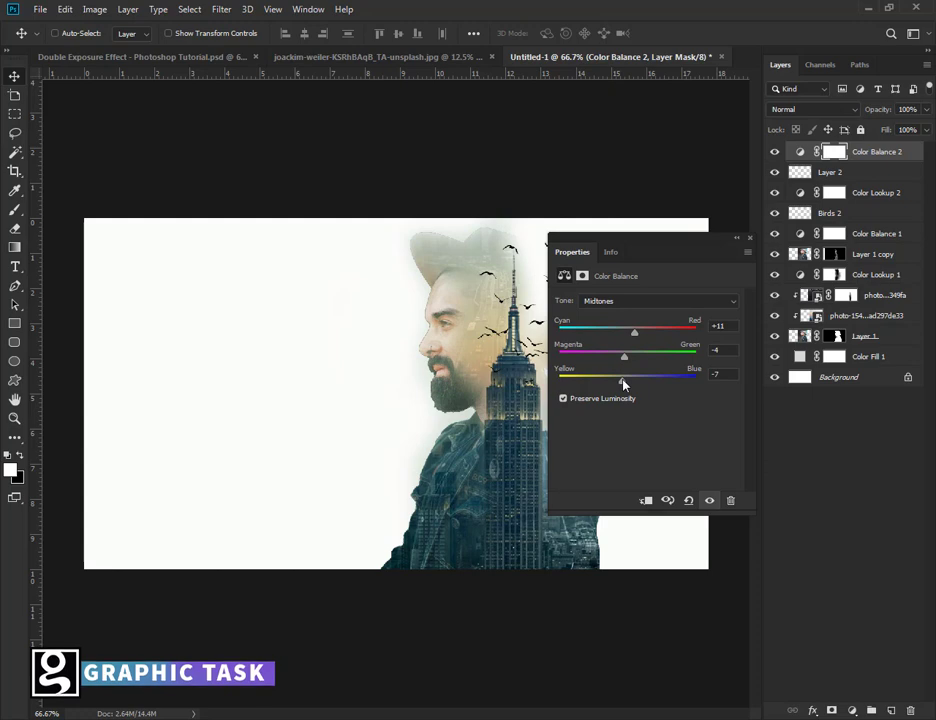
pyautogui.click(664, 300)
pyautogui.click(637, 312)
pyautogui.moveTo(633, 328)
pyautogui.mouseDown()
pyautogui.moveTo(610, 336)
pyautogui.moveTo(632, 383)
pyautogui.mouseUp()
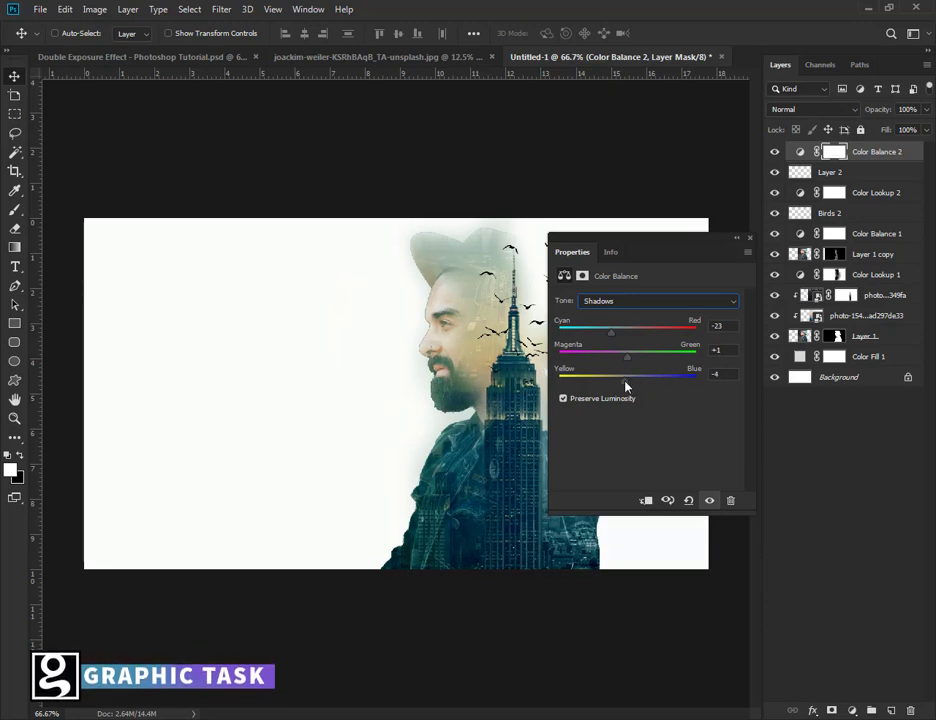
pyautogui.click(669, 299)
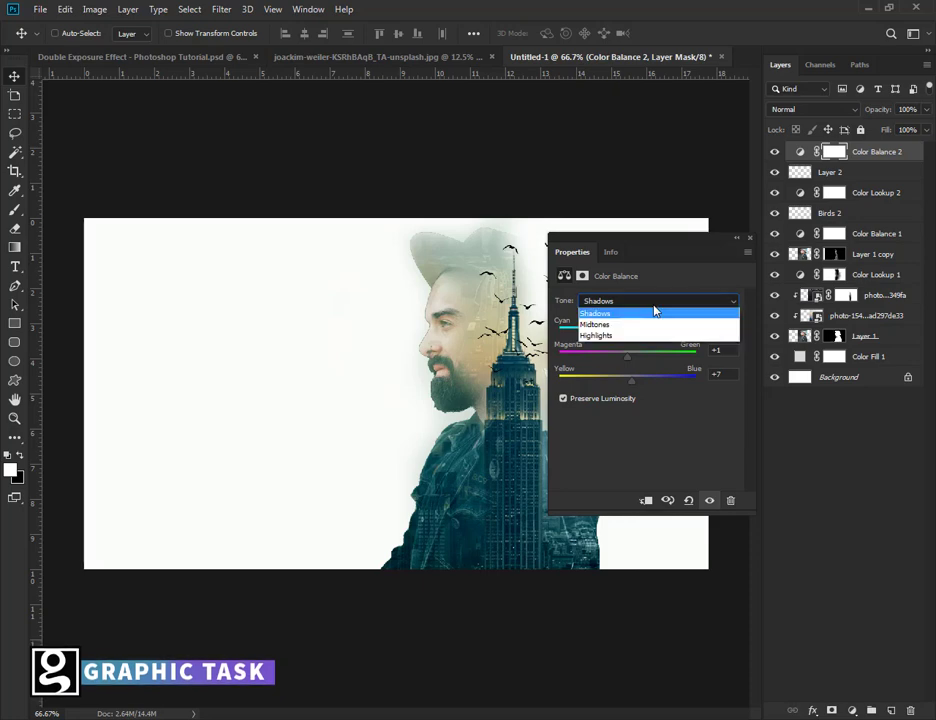
pyautogui.click(654, 332)
pyautogui.moveTo(628, 331); pyautogui.dragTo(633, 384)
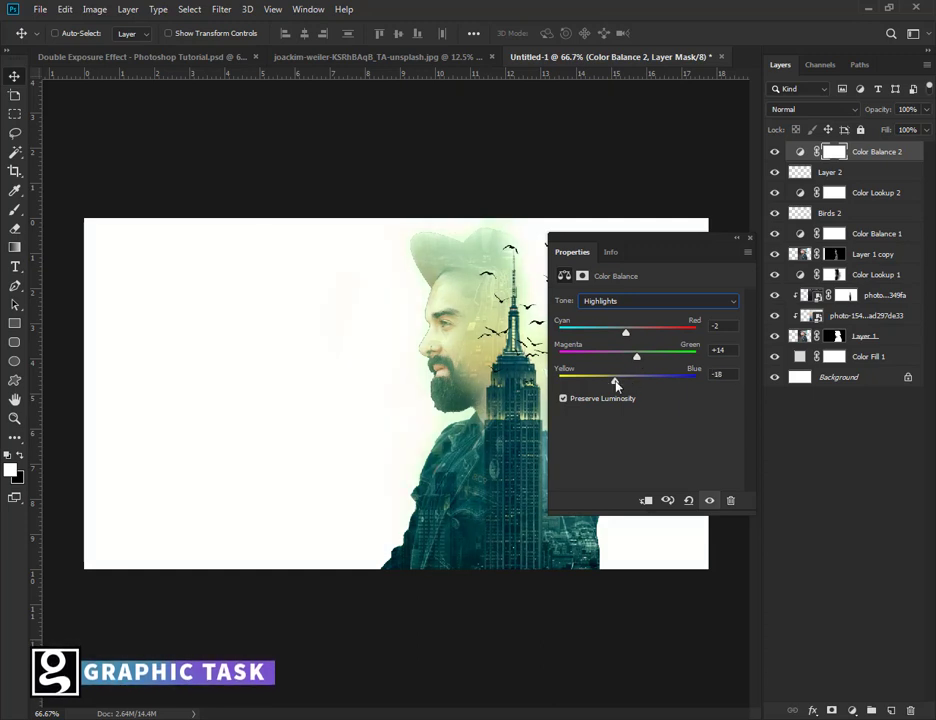
pyautogui.click(750, 238)
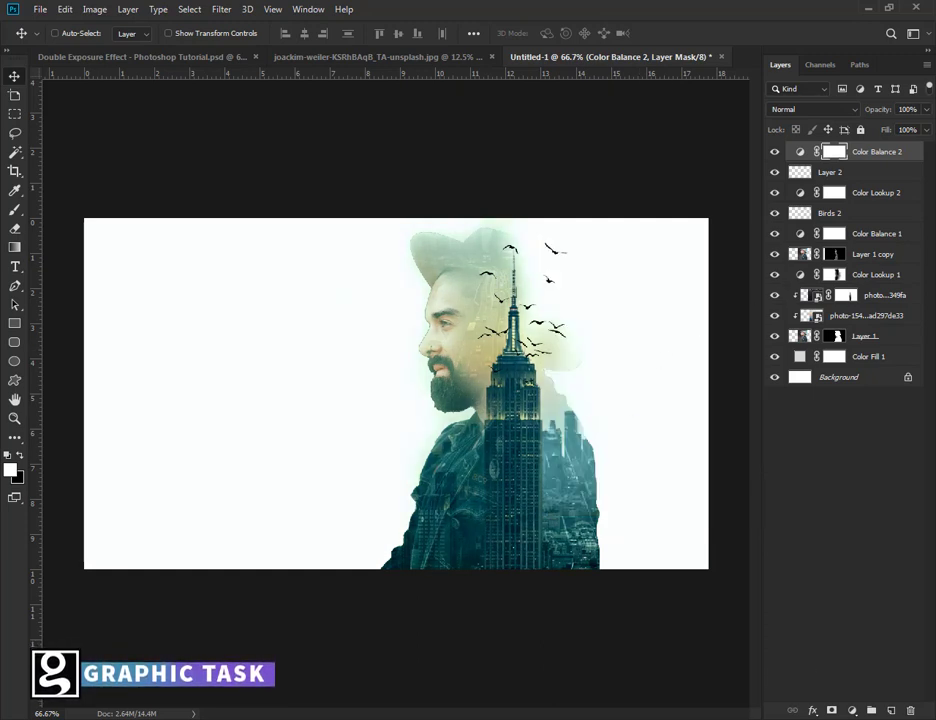
pyautogui.click(851, 710)
# Add a Hue/Saturation 1 layer with Saturation set to +2
pyautogui.click(860, 571)
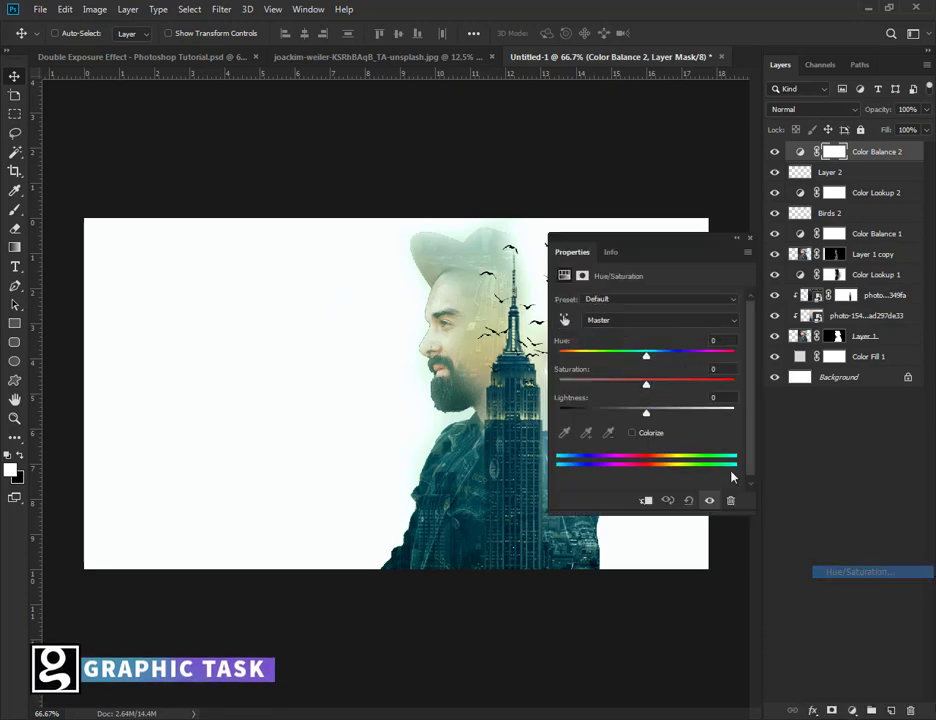
pyautogui.moveTo(646, 413)
pyautogui.mouseDown()
pyautogui.moveTo(633, 387)
pyautogui.moveTo(620, 390)
pyautogui.moveTo(647, 388)
pyautogui.moveTo(640, 364)
pyautogui.moveTo(645, 372)
pyautogui.mouseUp()
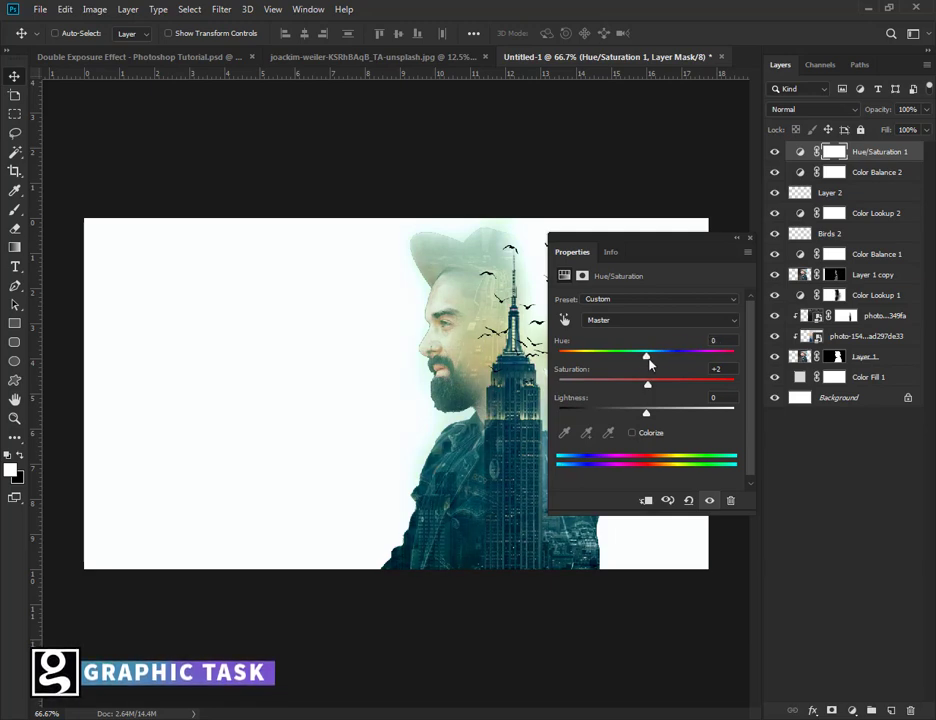
pyautogui.click(749, 238)
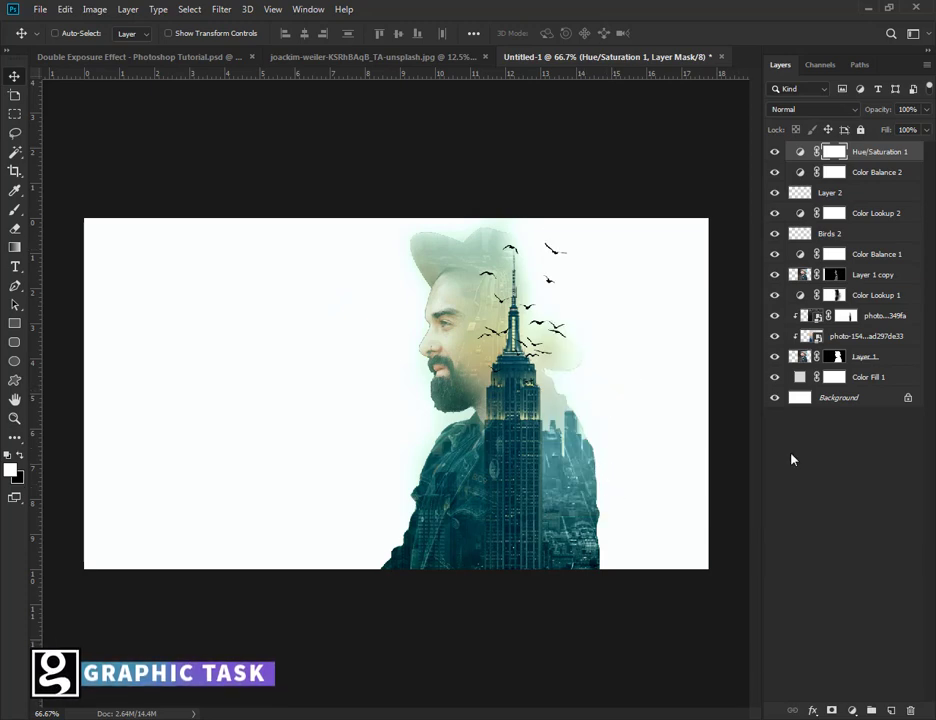
# Stamp a merged copy of the composite onto new Layer 3 via Apply Image, keeping the white background visible
pyautogui.click(774, 397)
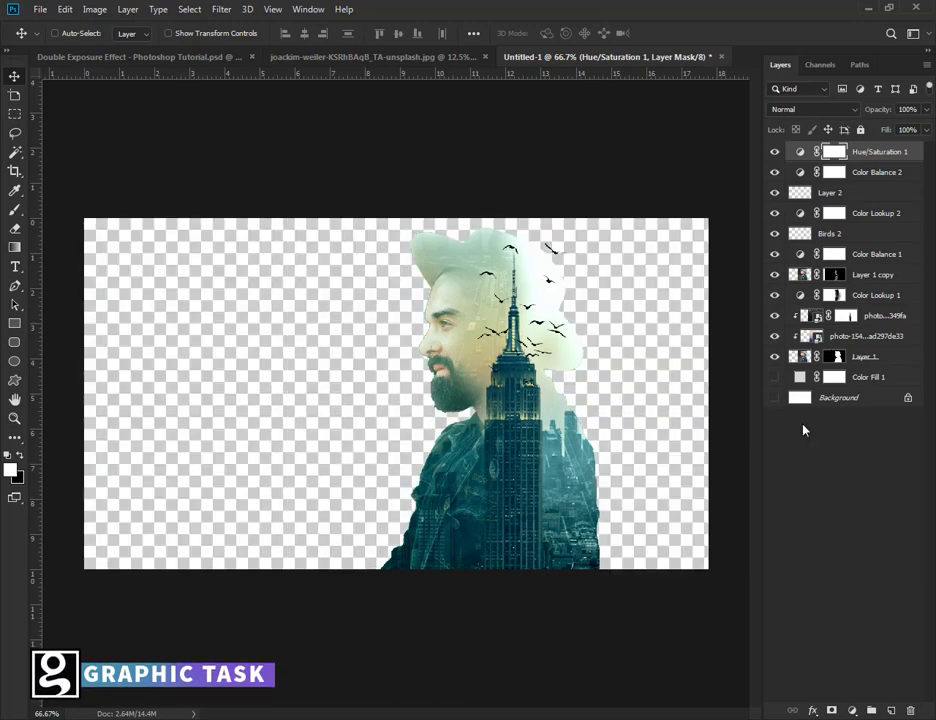
pyautogui.click(890, 710)
pyautogui.click(94, 9)
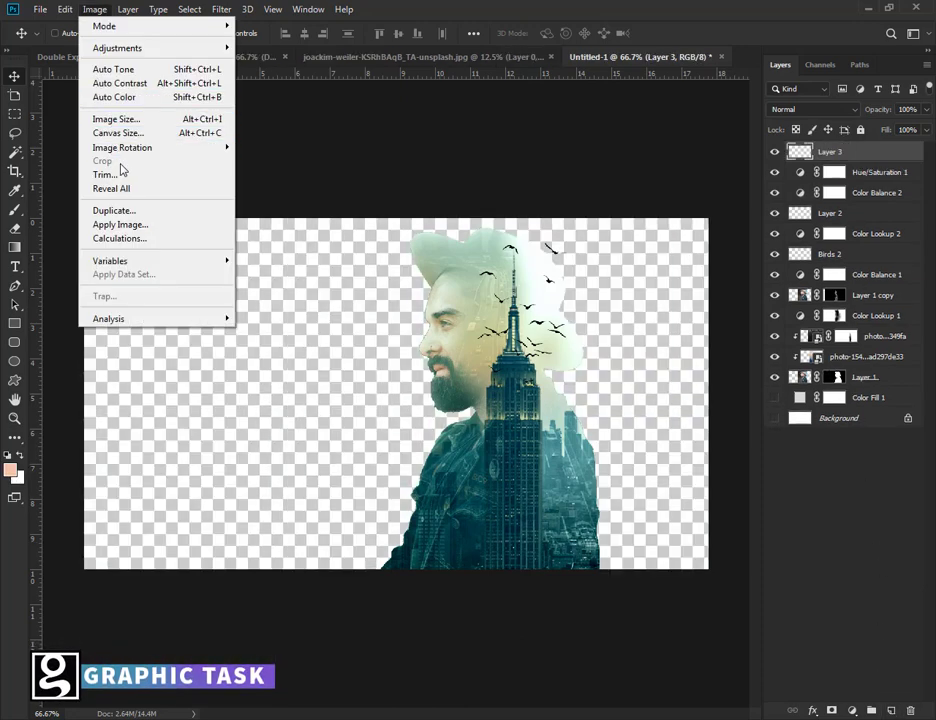
pyautogui.click(140, 224)
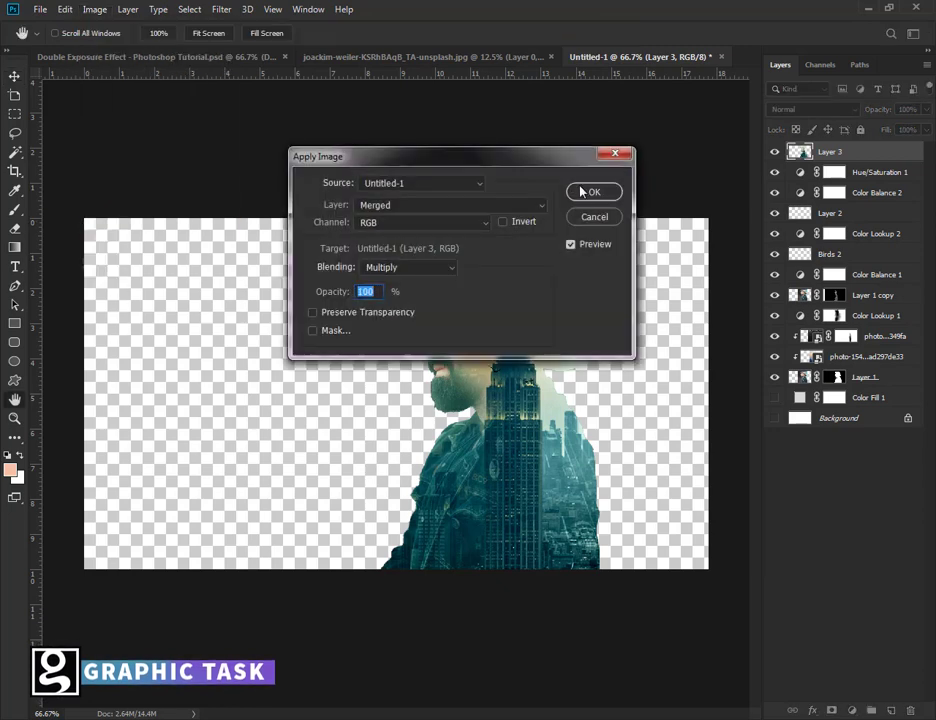
pyautogui.click(585, 191)
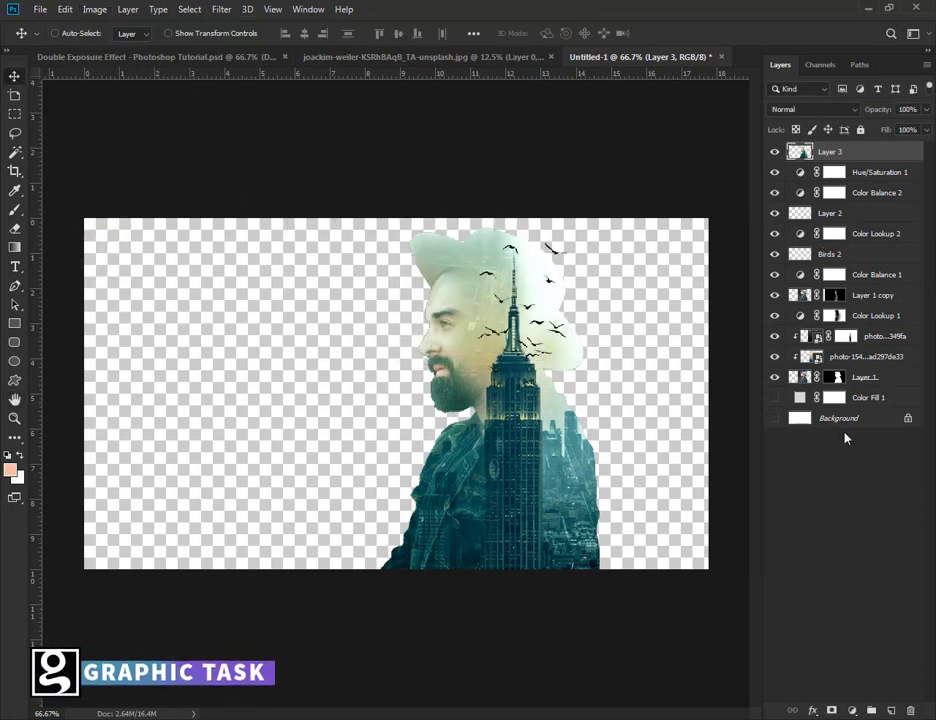
pyautogui.moveTo(783, 422); pyautogui.dragTo(777, 400)
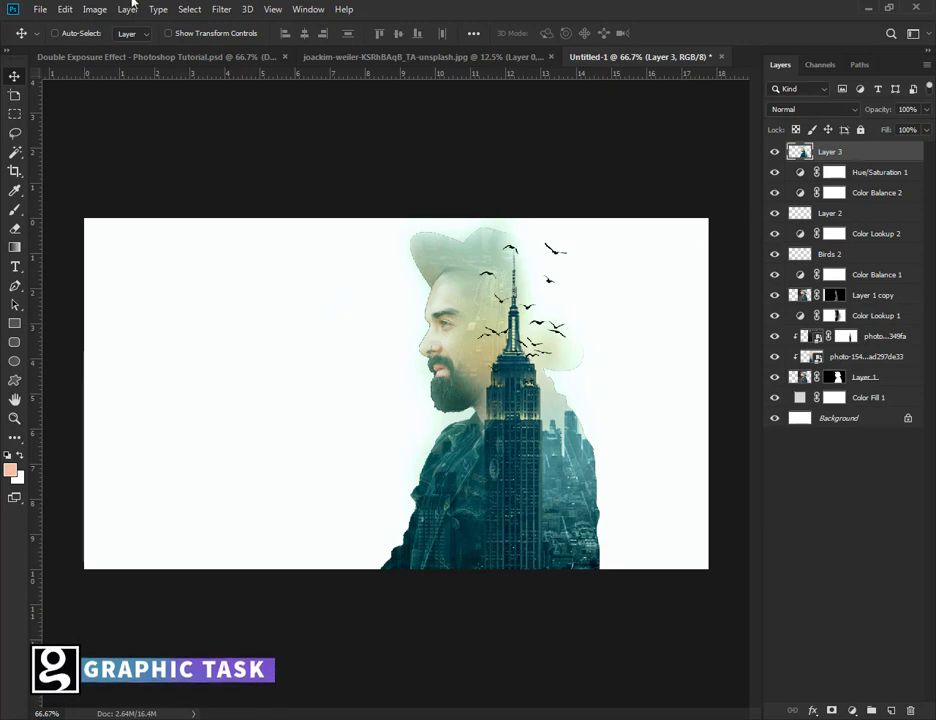
pyautogui.click(220, 9)
# Apply a Camera Raw filter with Contrast +7, Clarity +90, Vibrance +36 and a slight Dehaze boost
pyautogui.click(245, 100)
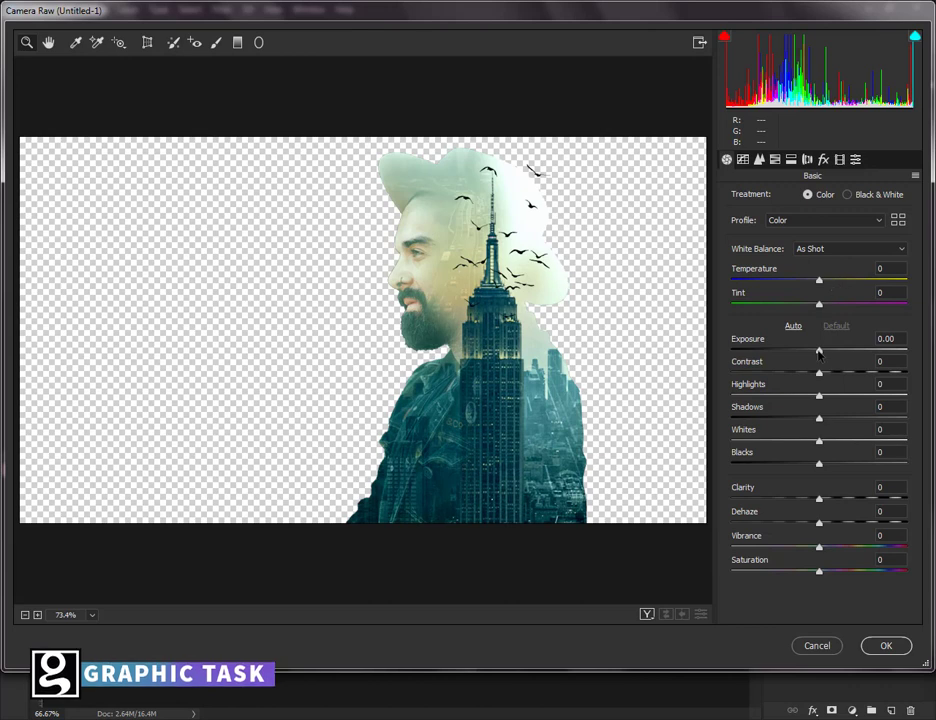
pyautogui.moveTo(819, 372); pyautogui.dragTo(874, 373)
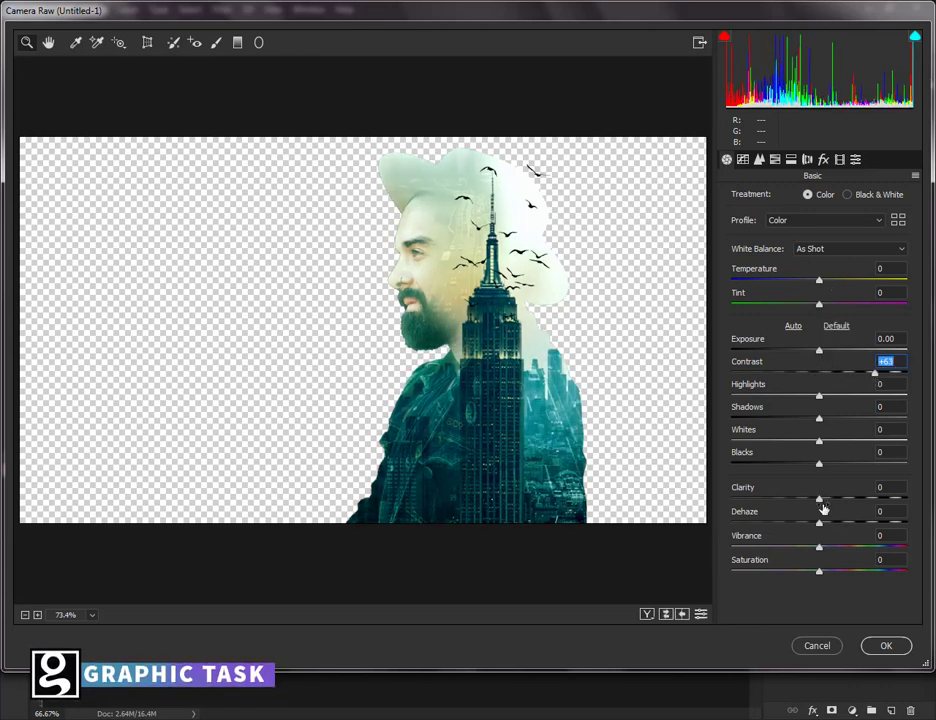
pyautogui.moveTo(820, 520); pyautogui.dragTo(869, 523)
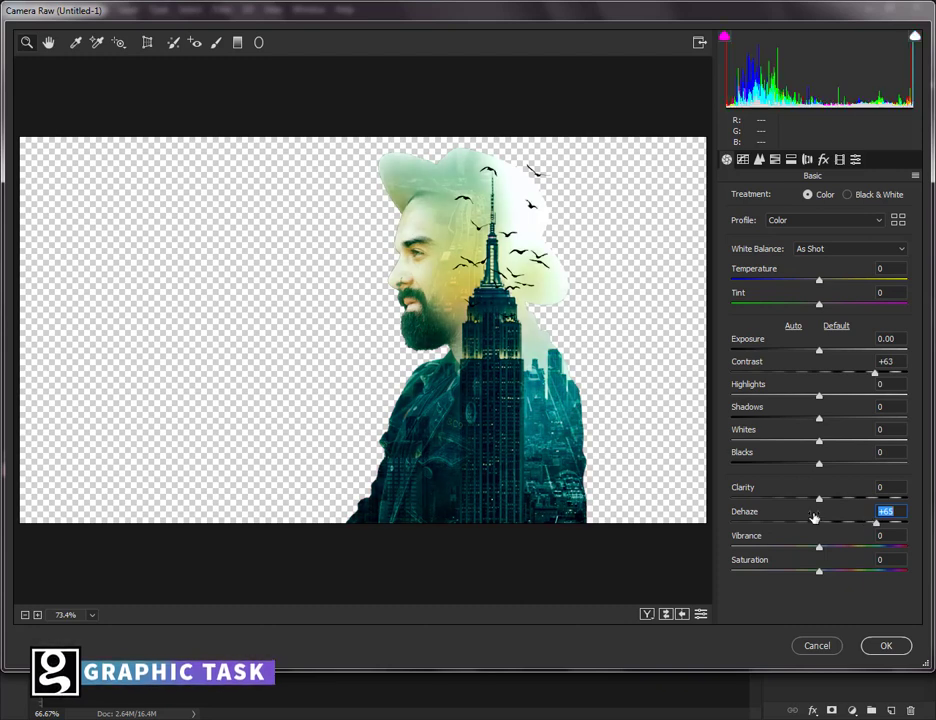
pyautogui.moveTo(818, 500)
pyautogui.mouseDown()
pyautogui.moveTo(859, 499)
pyautogui.moveTo(857, 522)
pyautogui.moveTo(800, 524)
pyautogui.moveTo(823, 530)
pyautogui.mouseUp()
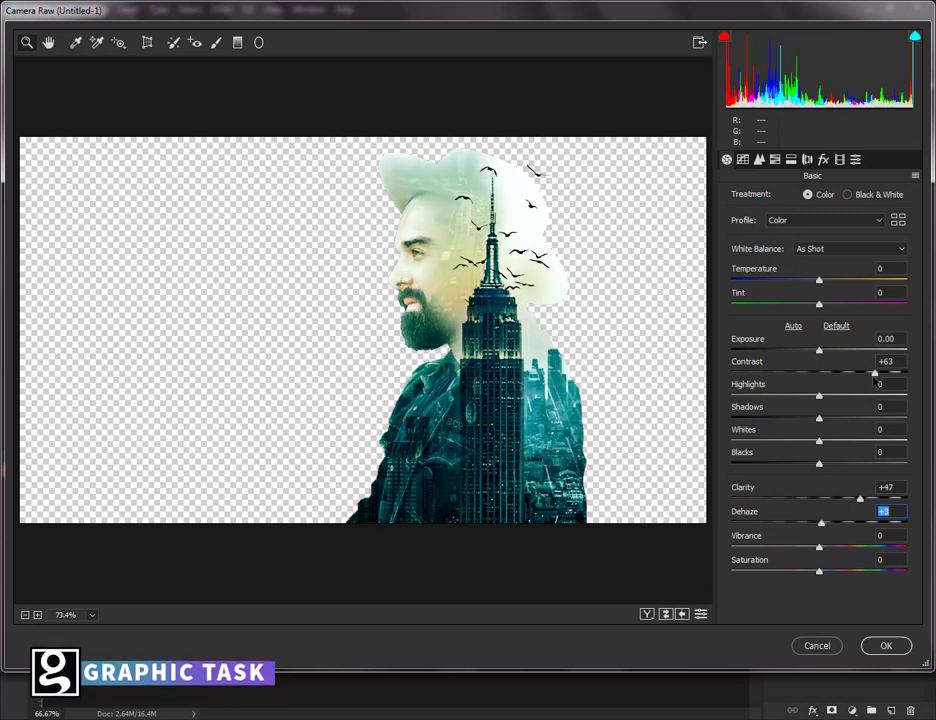
pyautogui.click(815, 373)
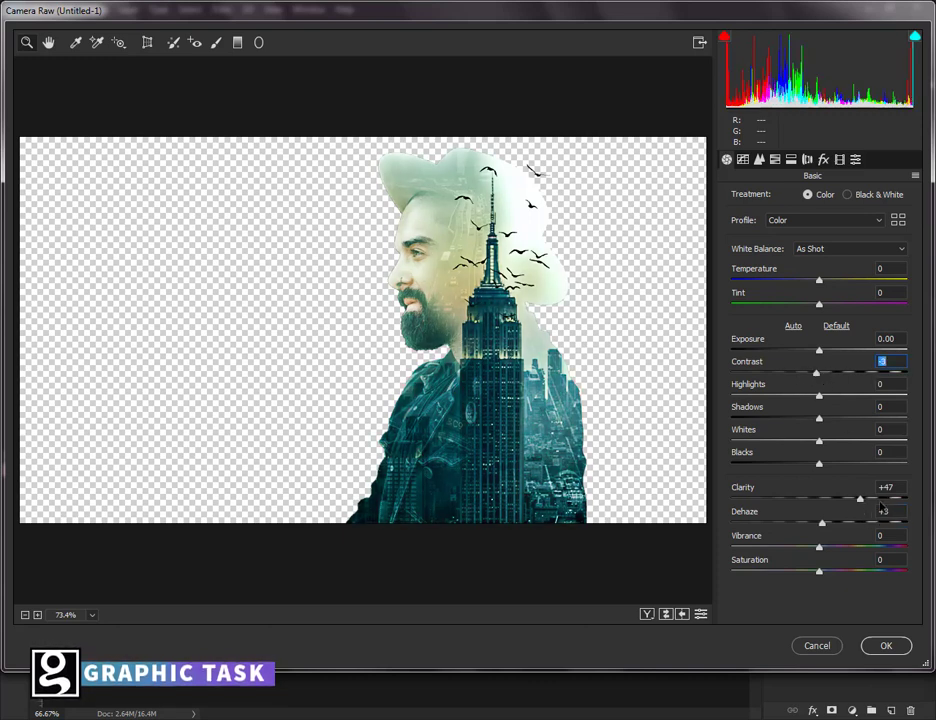
pyautogui.moveTo(860, 499); pyautogui.dragTo(881, 499)
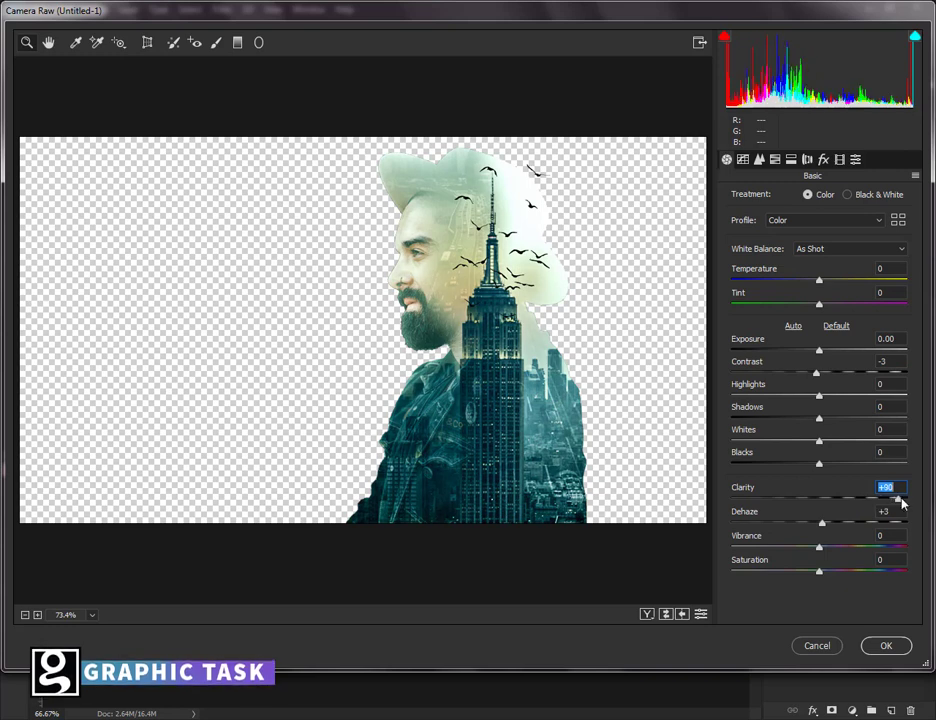
pyautogui.moveTo(820, 549); pyautogui.dragTo(860, 550)
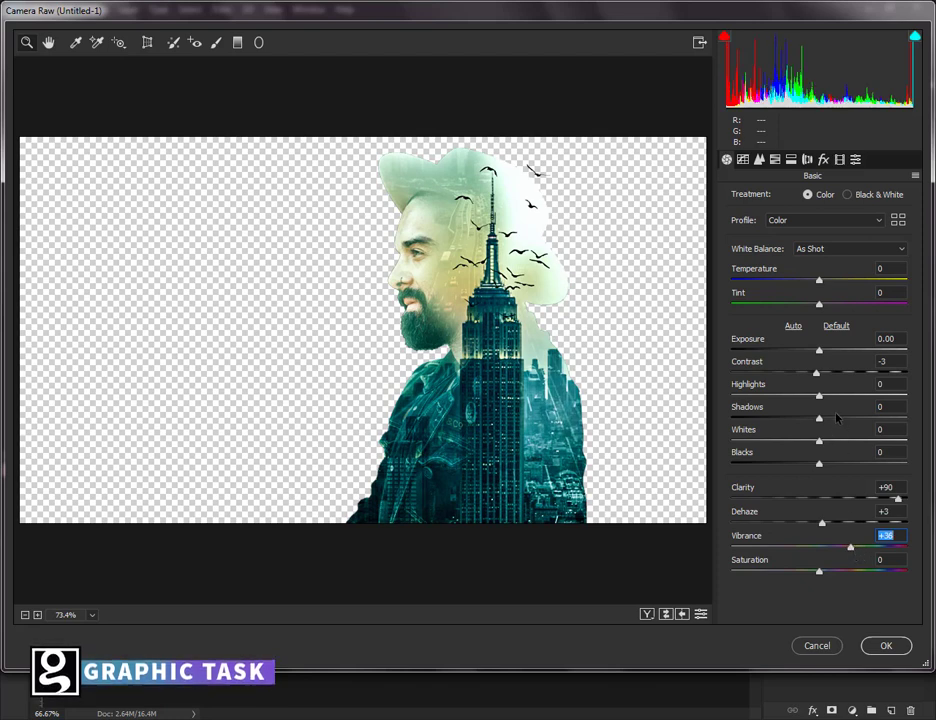
pyautogui.moveTo(815, 373); pyautogui.dragTo(820, 373)
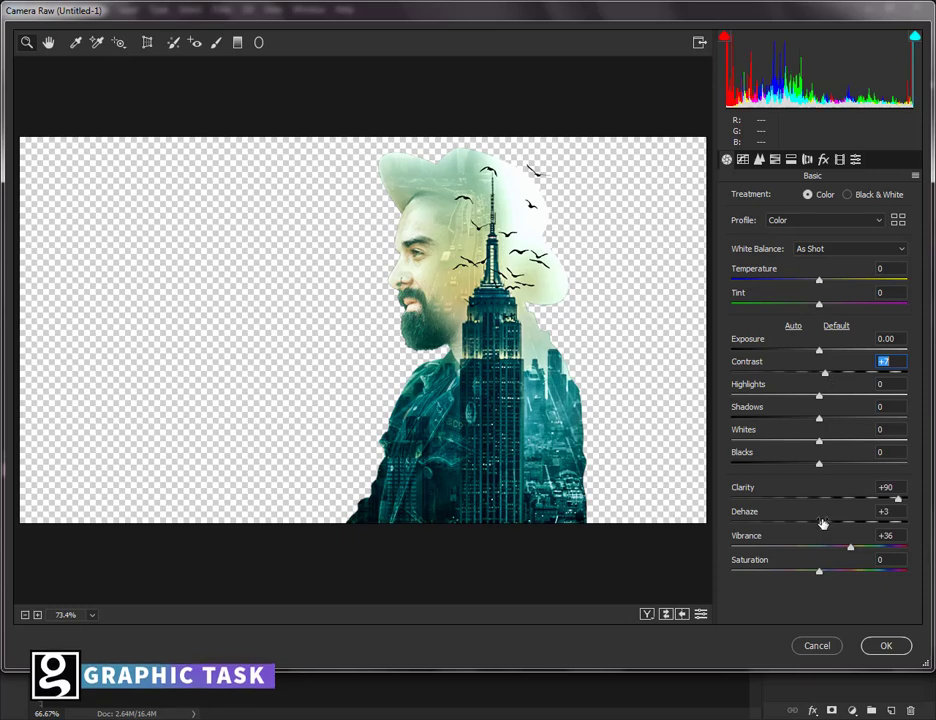
pyautogui.moveTo(822, 522)
pyautogui.mouseDown()
pyautogui.moveTo(851, 524)
pyautogui.moveTo(824, 533)
pyautogui.mouseUp()
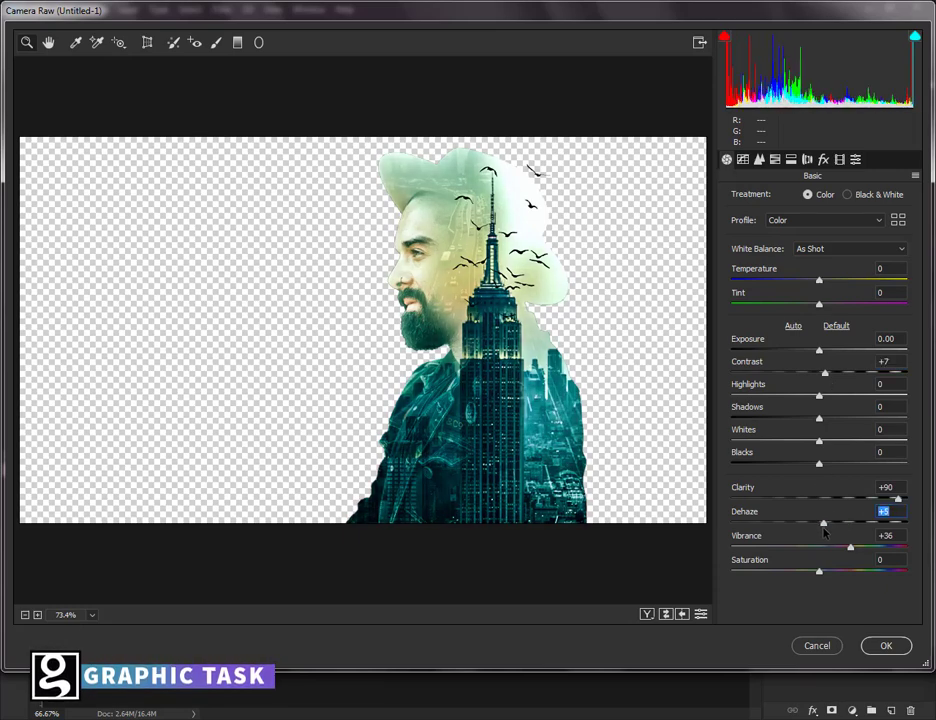
pyautogui.click(885, 646)
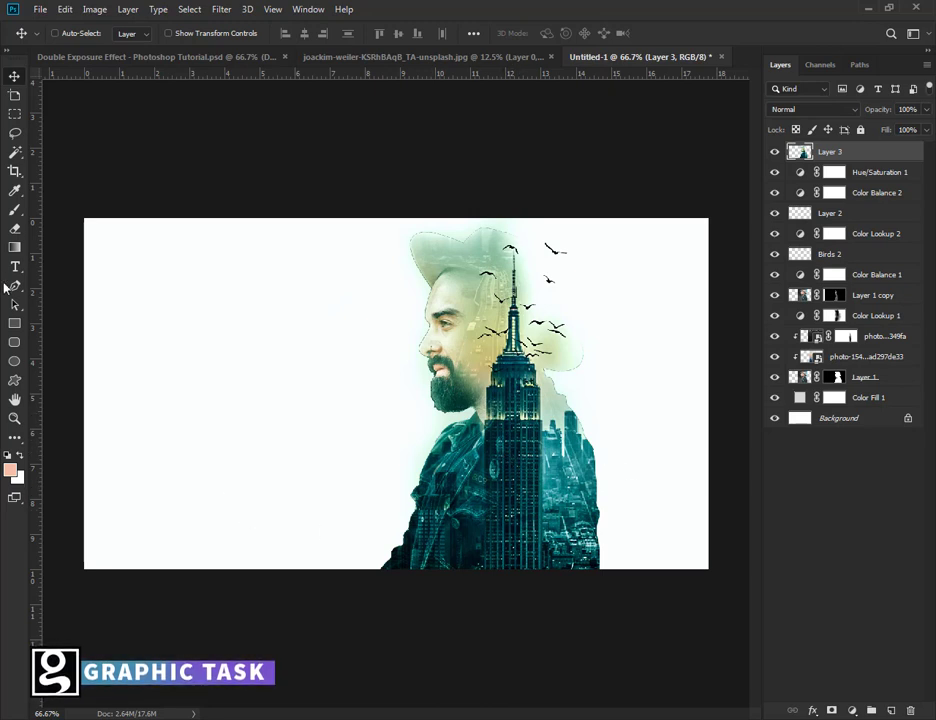
# Paste the text DOUBLE EXPOSURE into a new type layer on the canvas's left side
pyautogui.click(15, 267)
pyautogui.click(119, 425)
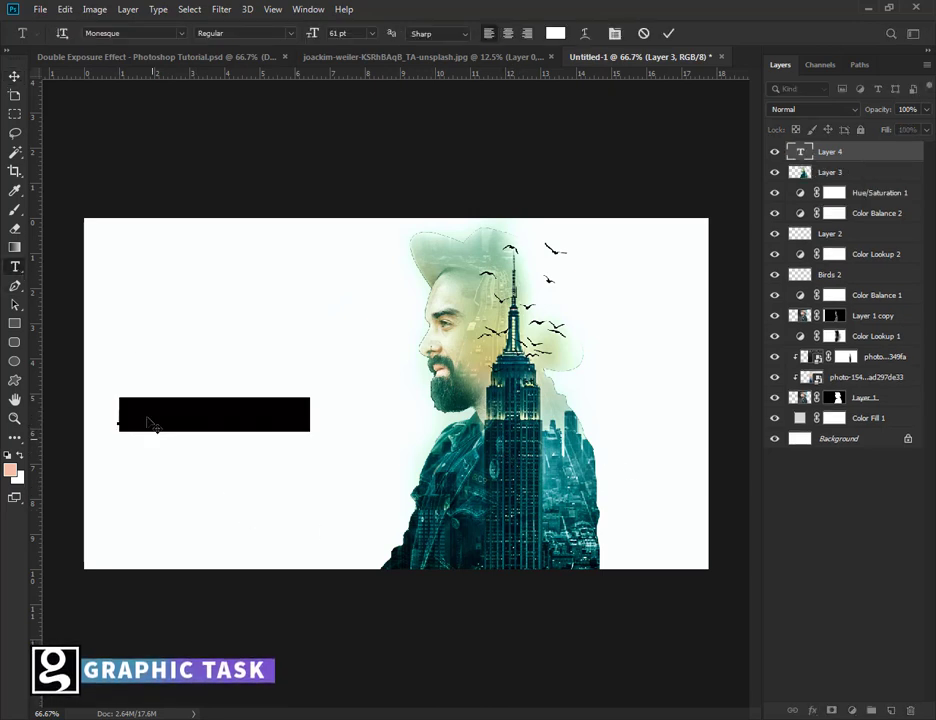
pyautogui.rightClick(206, 505)
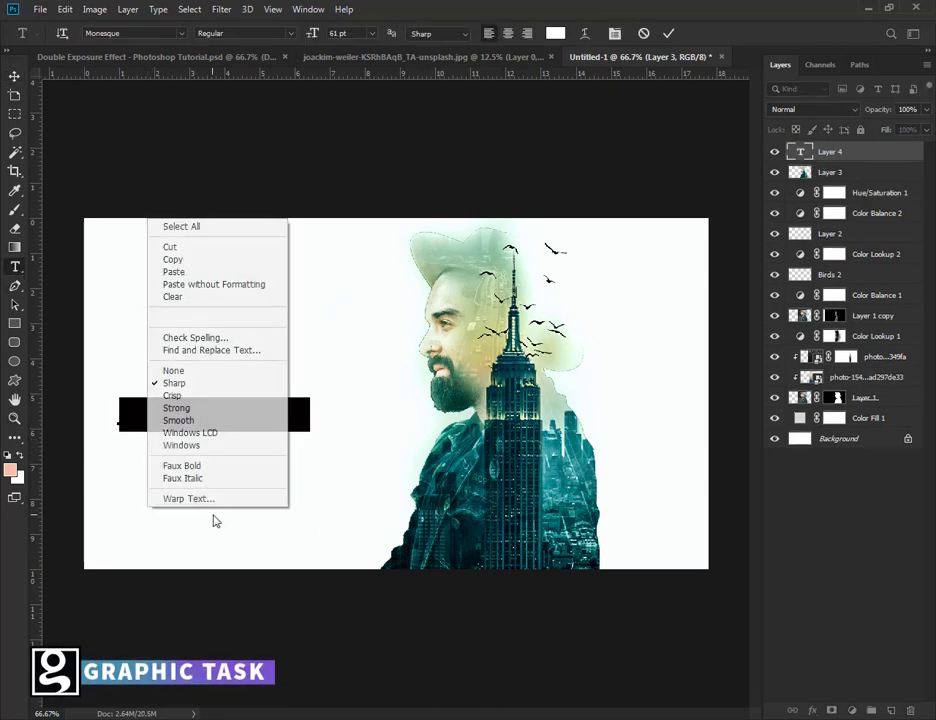
pyautogui.click(196, 276)
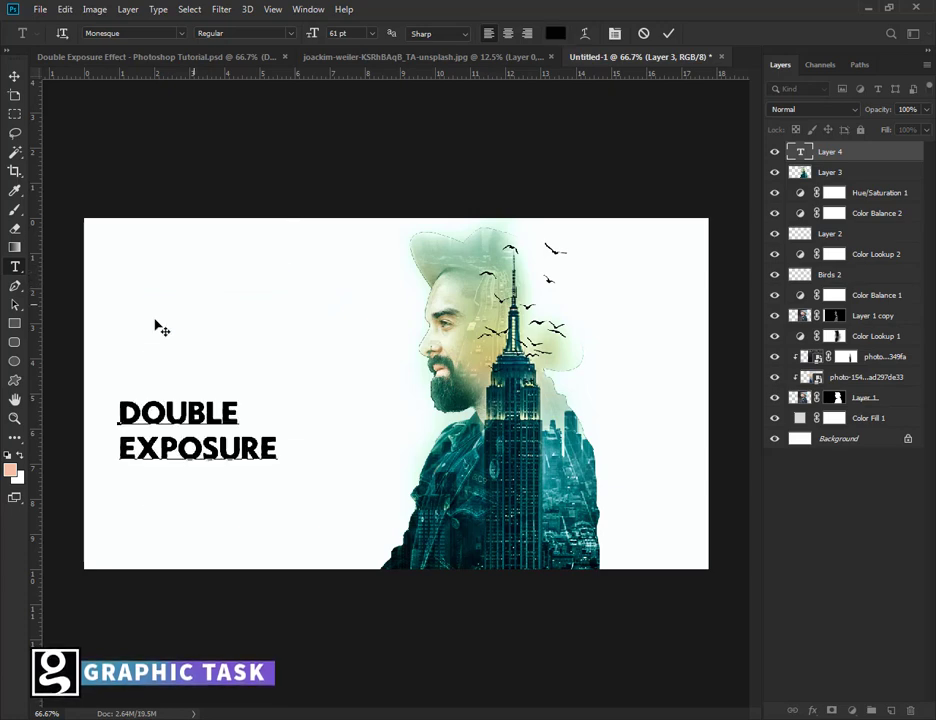
pyautogui.click(15, 73)
# Scale the DOUBLE EXPOSURE title to about 138% and move it to the lower left
pyautogui.hotkey('ctrl', 't')
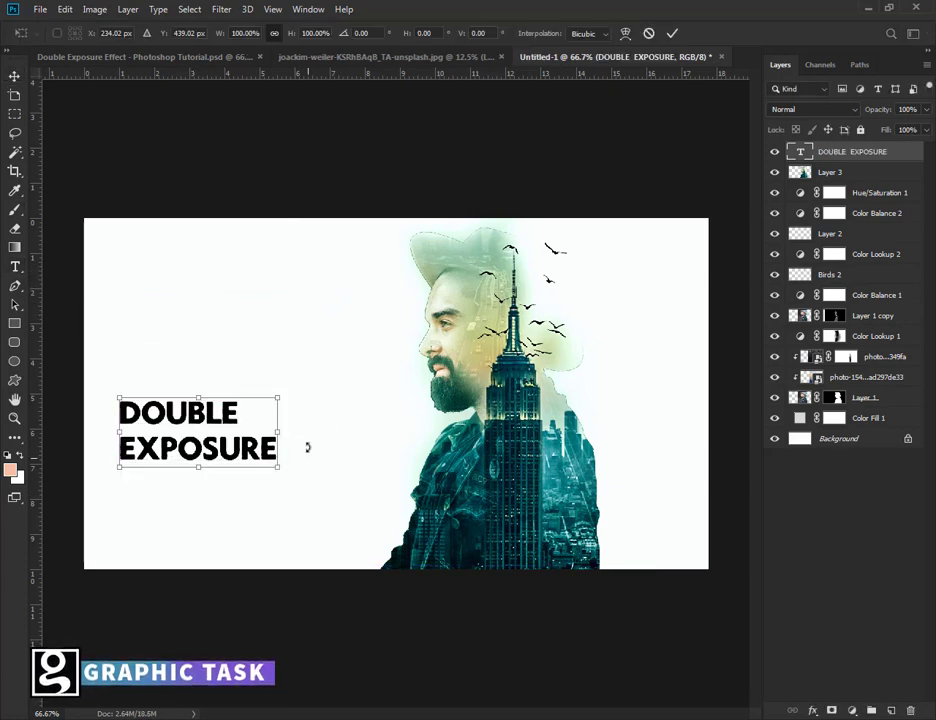
pyautogui.moveTo(279, 399); pyautogui.dragTo(339, 371)
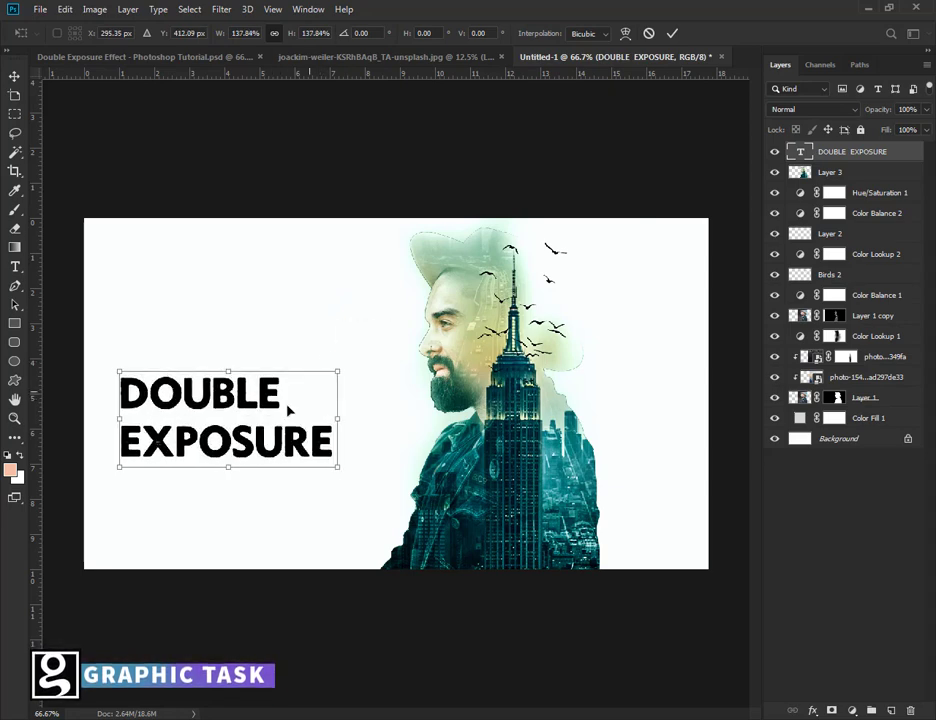
pyautogui.moveTo(271, 439); pyautogui.dragTo(266, 505)
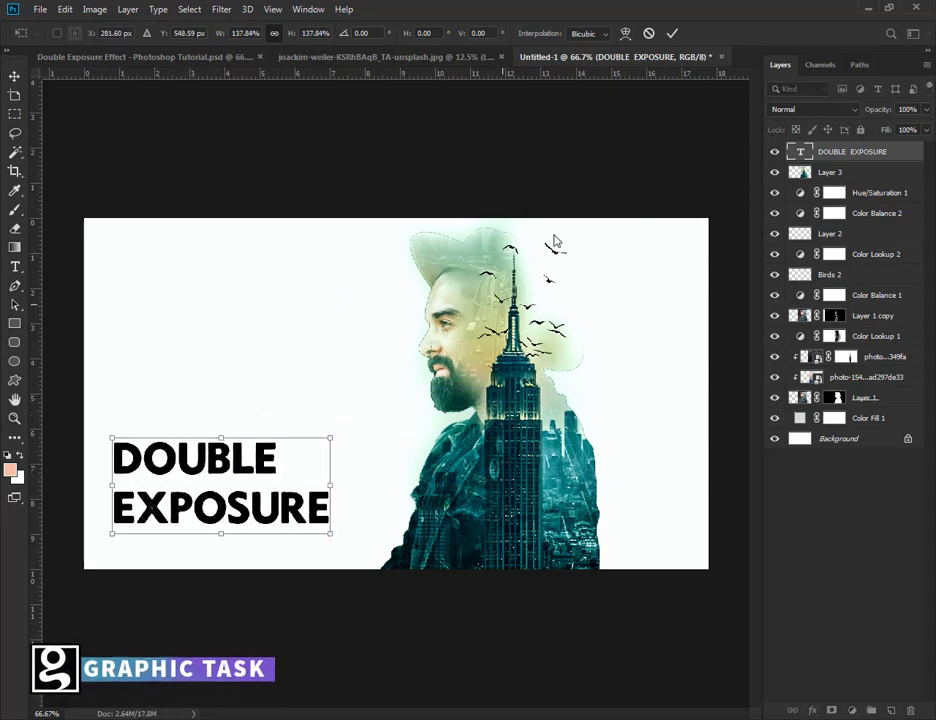
pyautogui.click(671, 35)
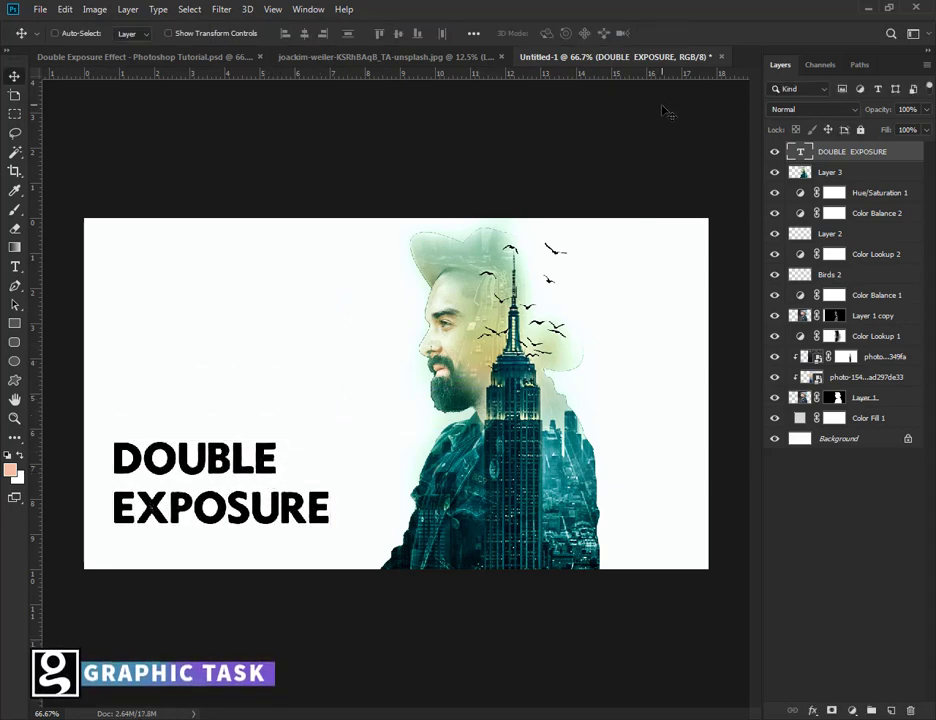
pyautogui.moveTo(314, 489); pyautogui.dragTo(297, 513)
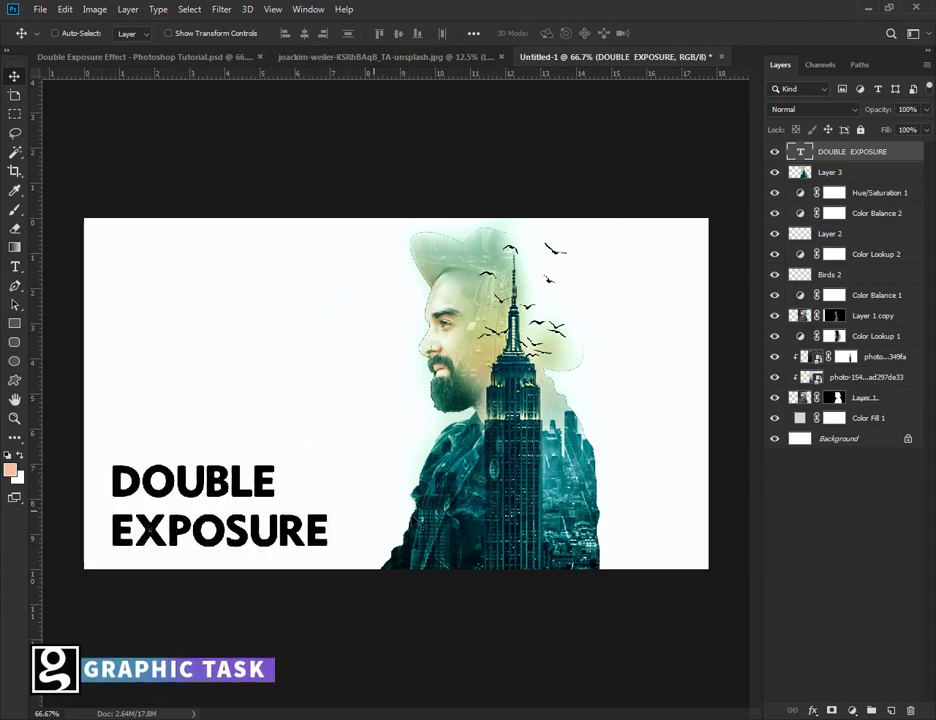